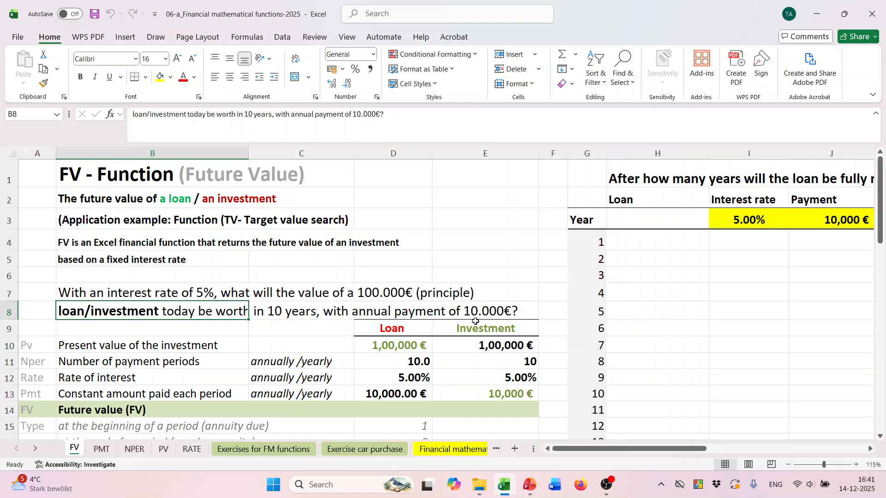
Enter the loan amount 100000 in cell H4 for year 1 of the loan repayment table
left_click_drag(589, 450, 681, 451)
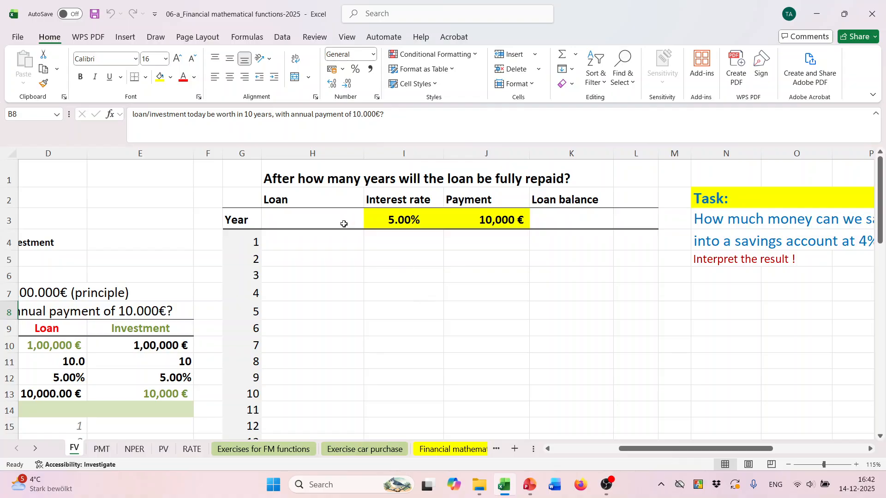
left_click(291, 245)
scroll(474, 280, "down", 2)
scroll(474, 279, "up", 3)
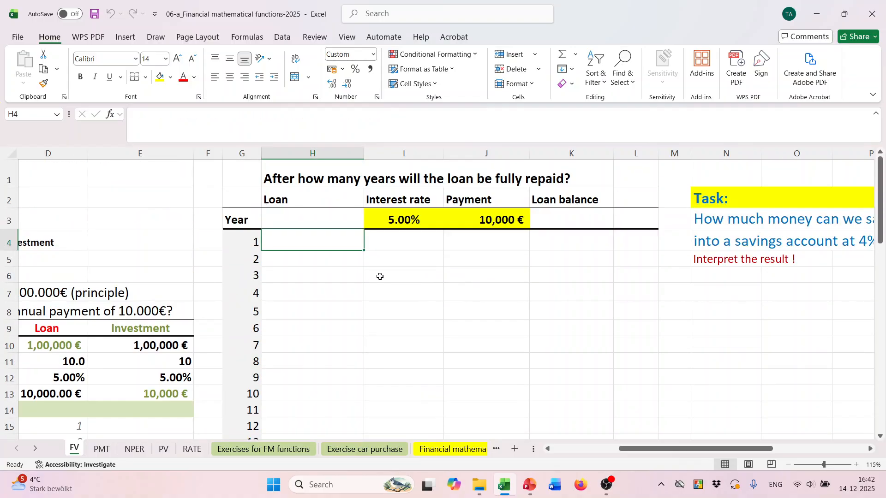
left_click_drag(634, 448, 583, 452)
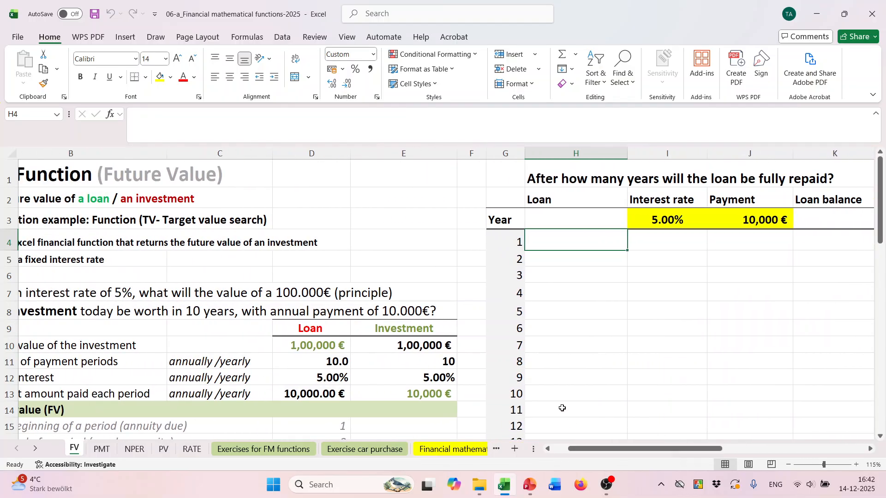
left_click(292, 301)
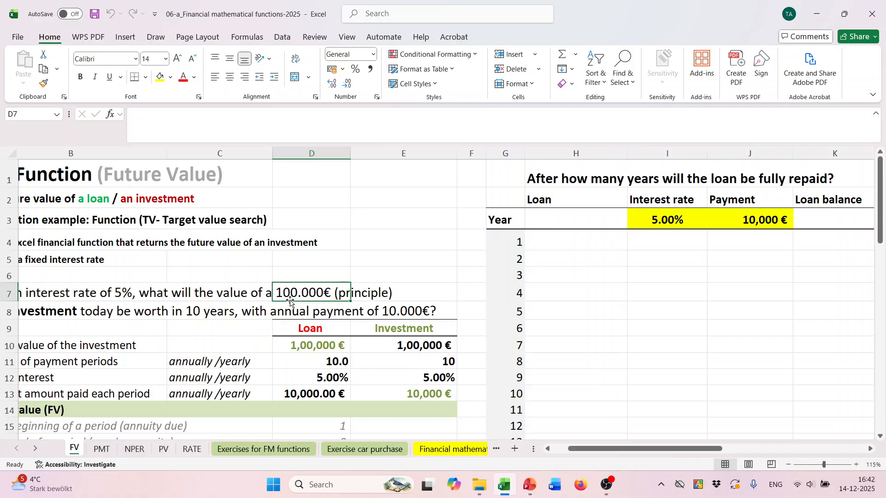
left_click(542, 241)
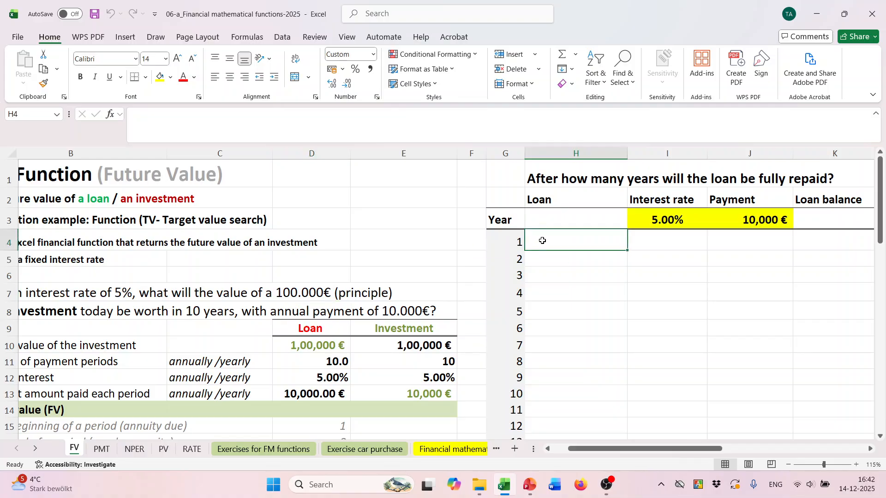
left_click(297, 288)
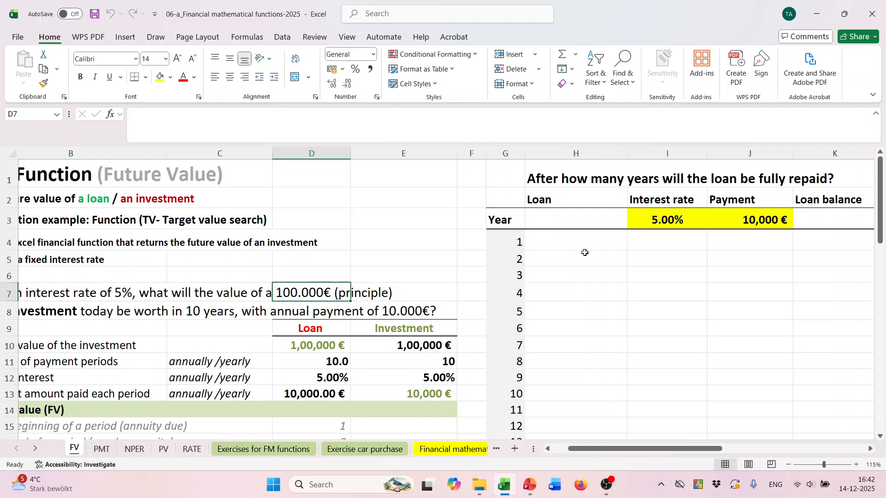
left_click(564, 240)
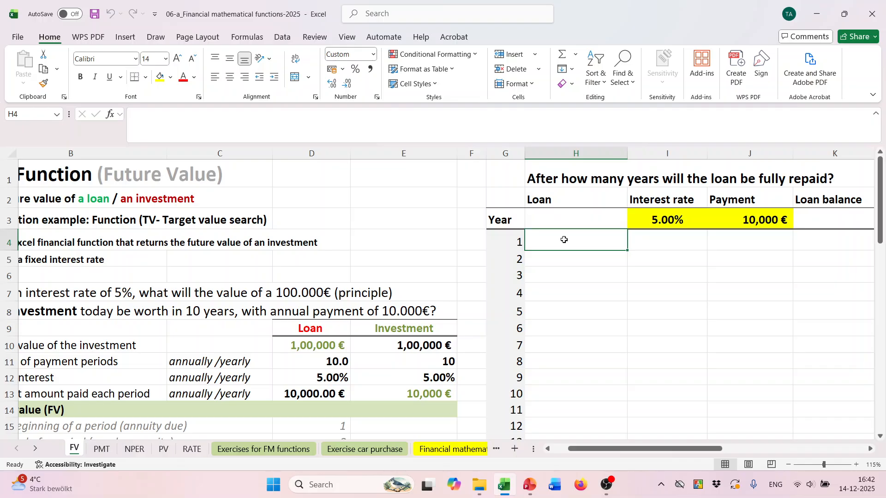
key("End")
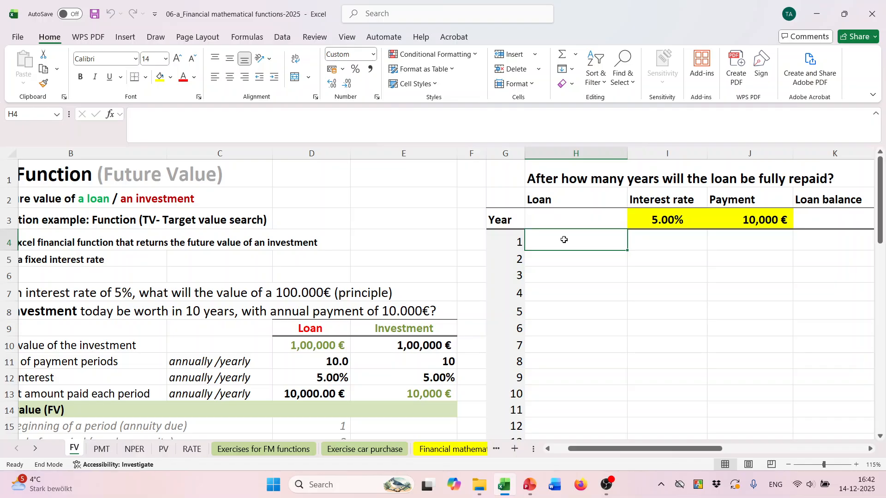
type("100")
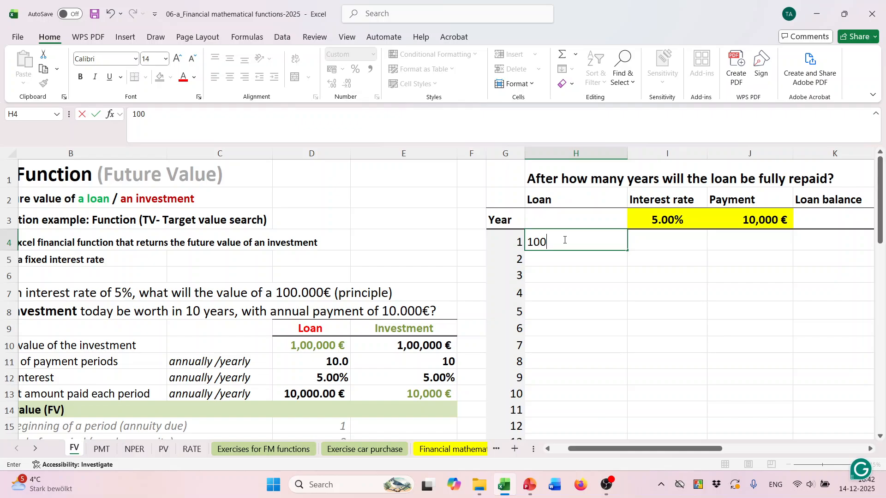
type("000")
key("Return")
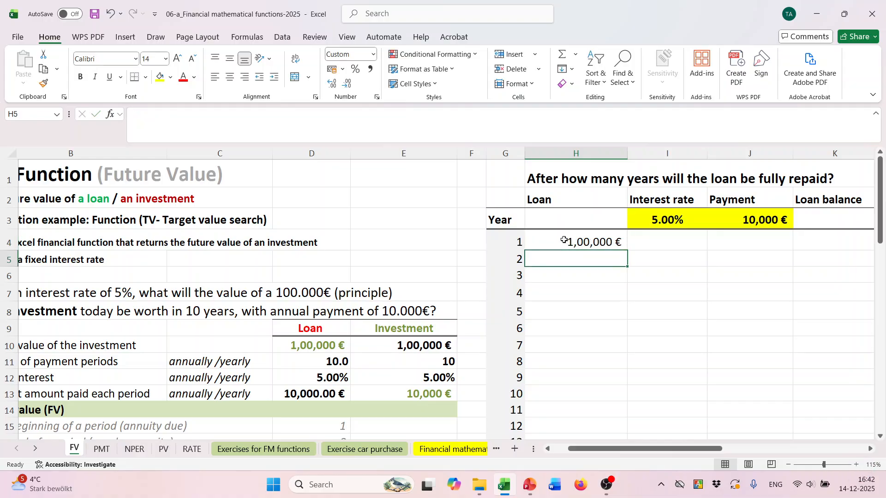
Fill the year 1 interest rate in cell I4 with the formula =I3
left_click(634, 237)
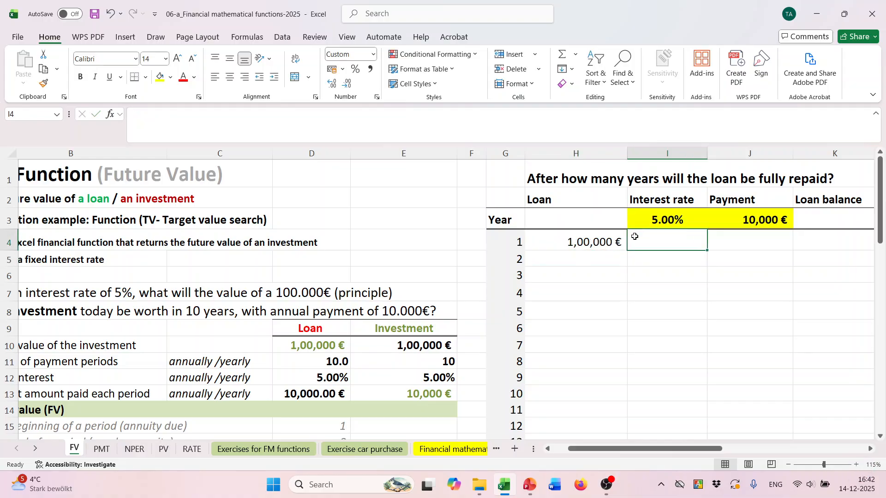
left_click_drag(691, 452, 723, 452)
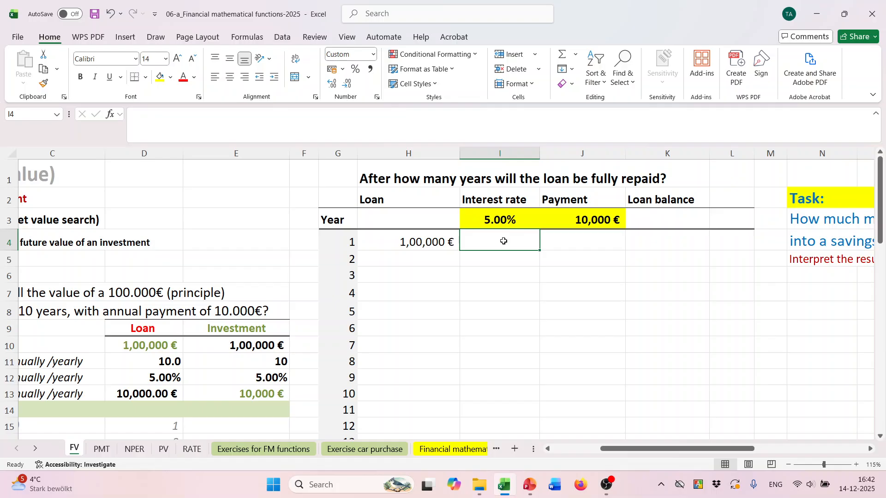
type("=")
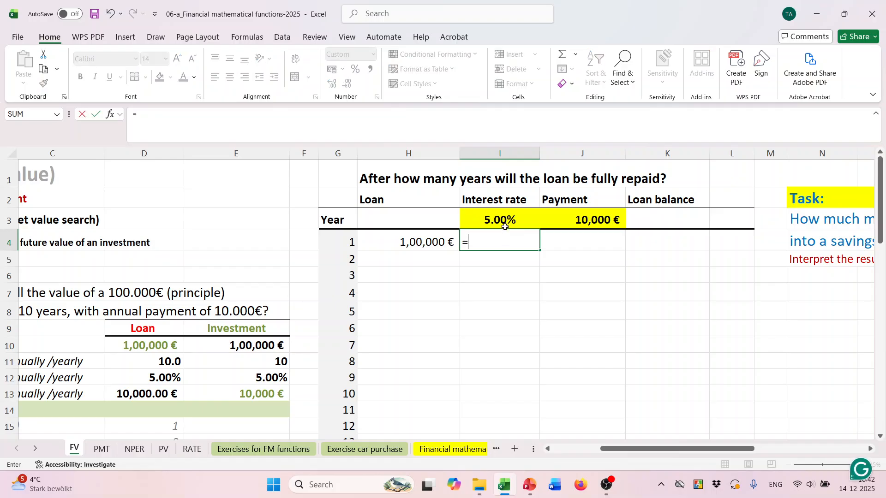
left_click(506, 216)
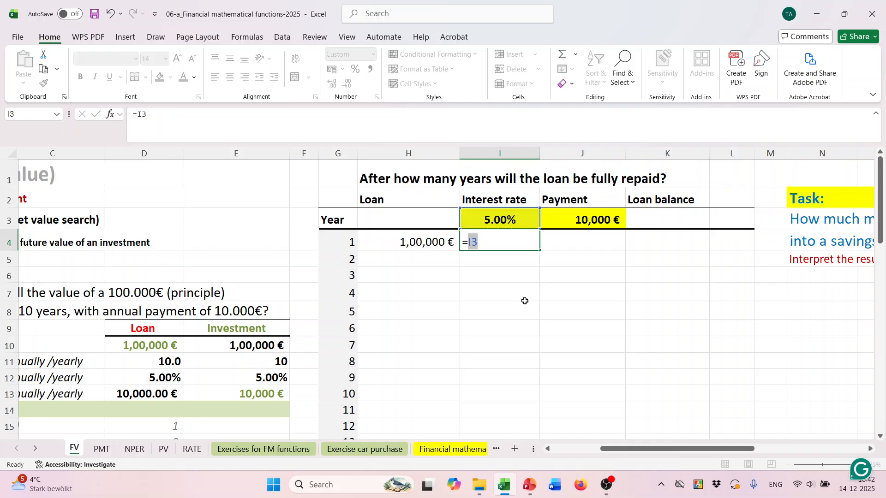
key("Return")
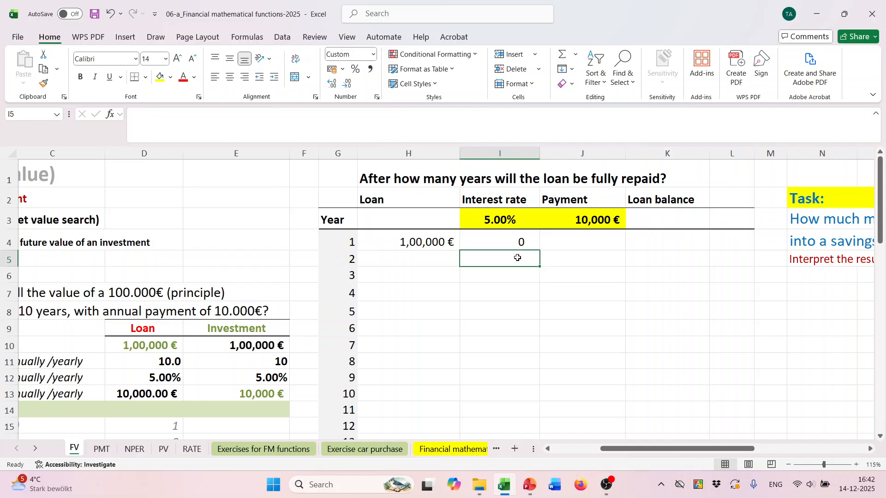
Check the formula in cell I4 and format the cell as Percentage
double_click(518, 242)
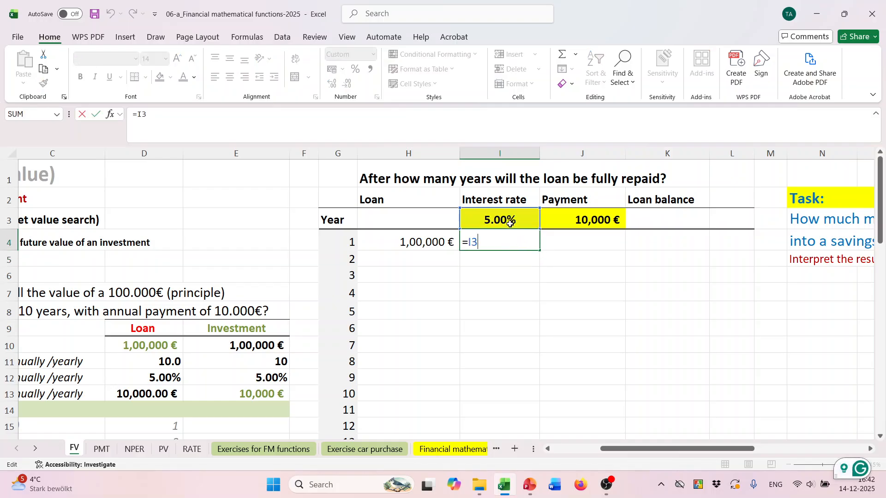
left_click(506, 225)
left_click(530, 248)
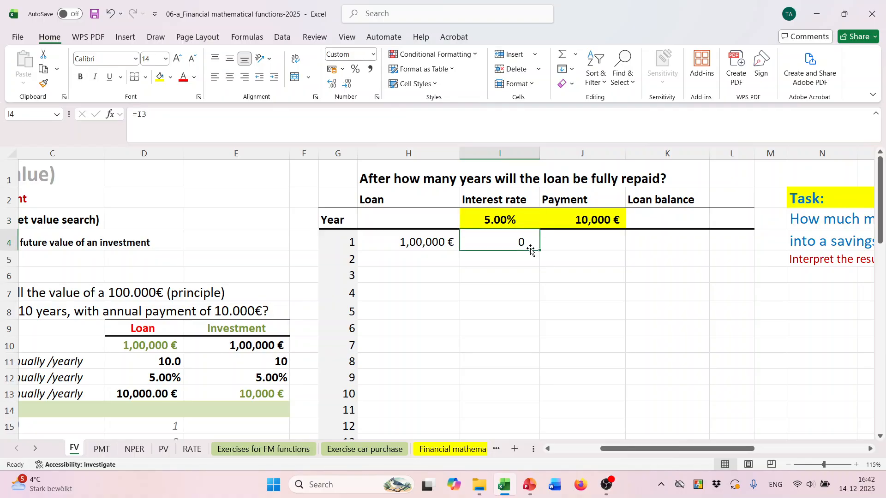
left_click(374, 55)
left_click(377, 270)
Fill the year 1 payment in cell J4 with the formula =J3
left_click(587, 236)
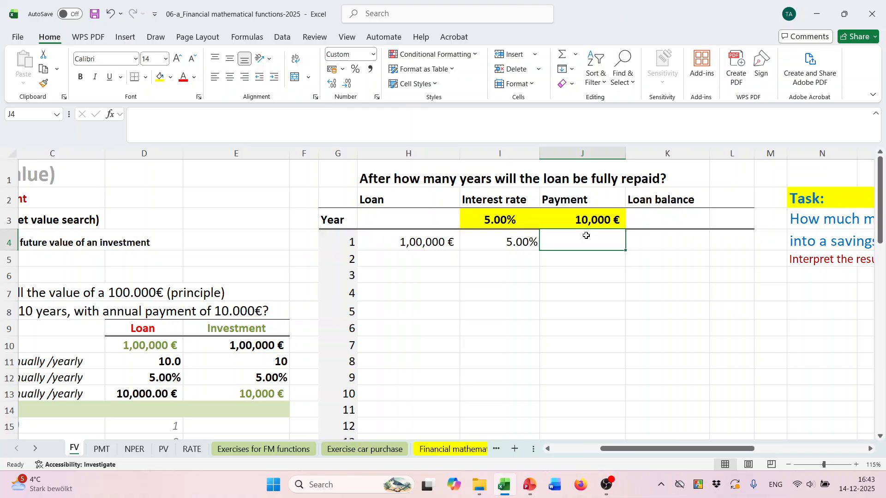
type("=")
left_click(581, 220)
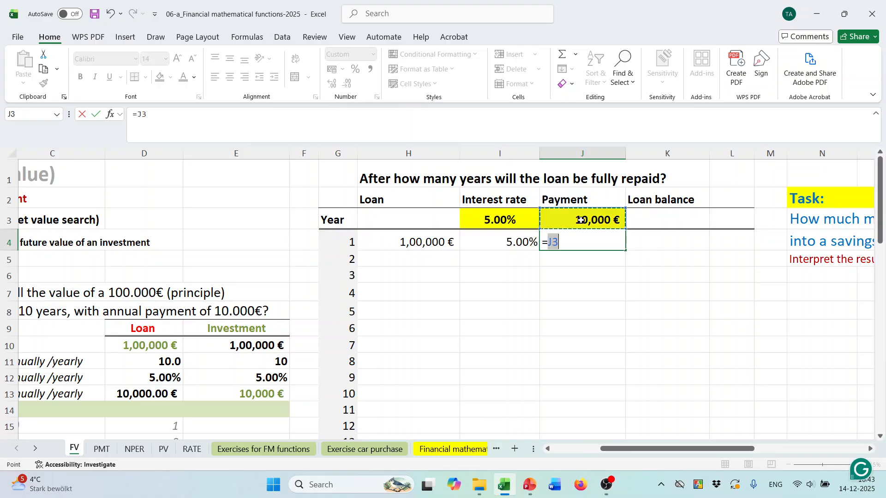
key("Return")
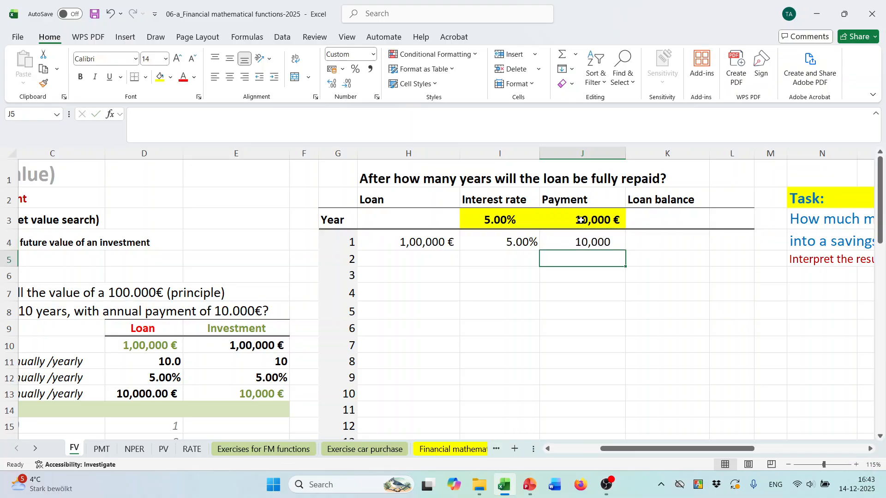
left_click(655, 241)
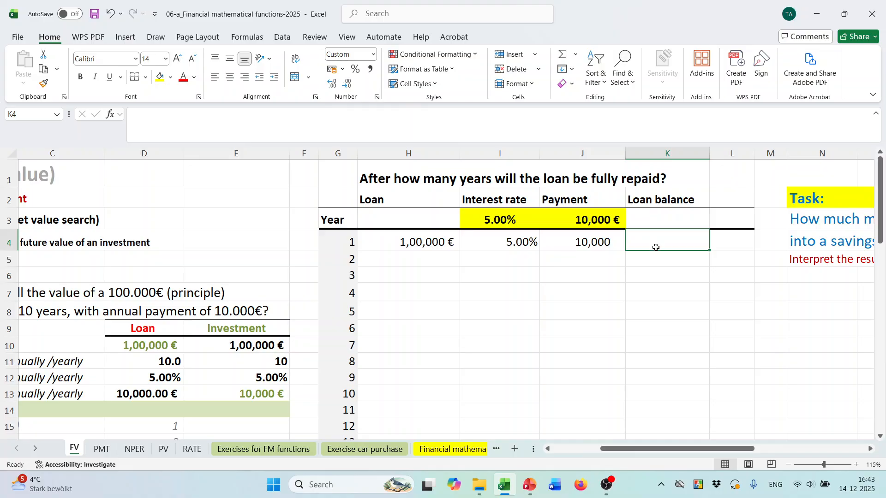
left_click(420, 244)
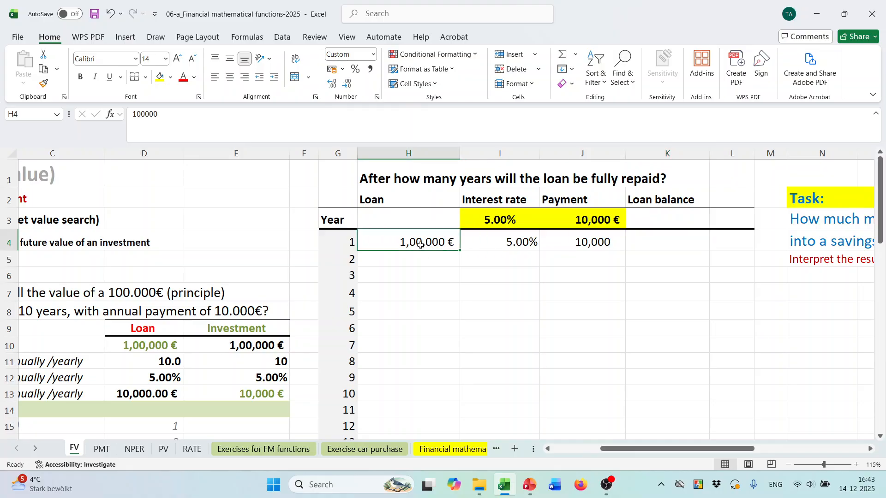
left_click(515, 242)
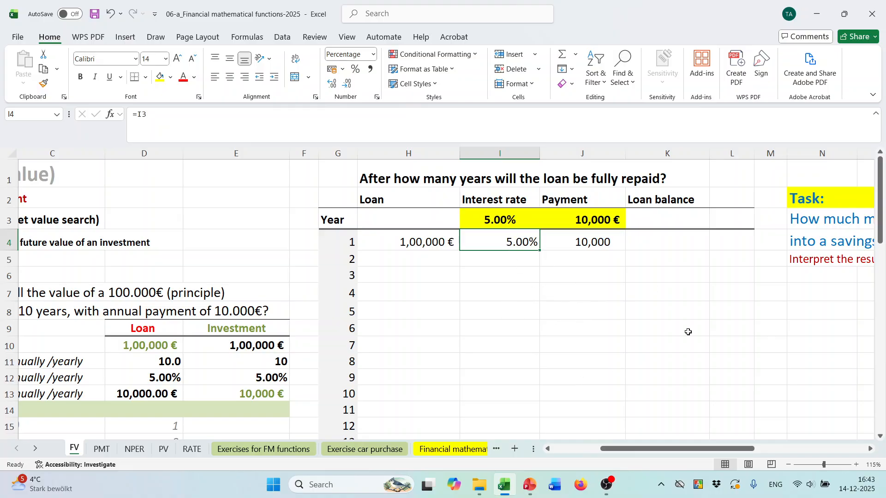
Switch to Word, create a blank document and maximize its window
left_click(554, 484)
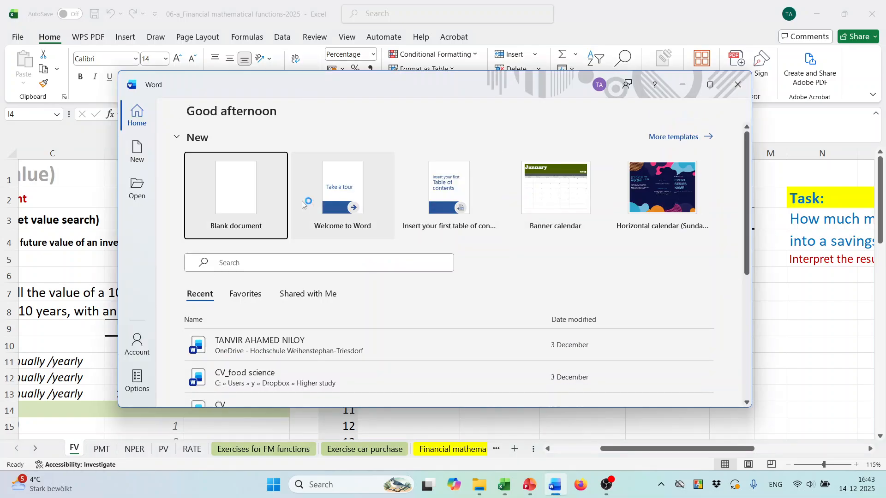
left_click(245, 187)
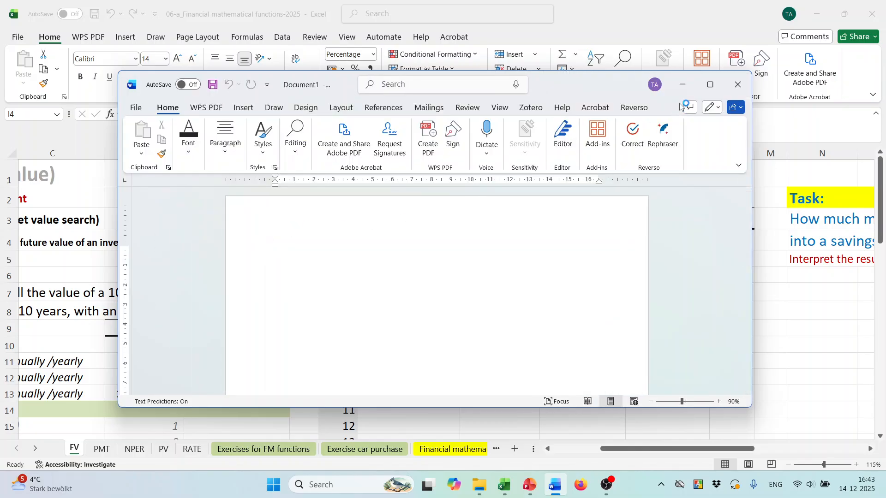
left_click(710, 85)
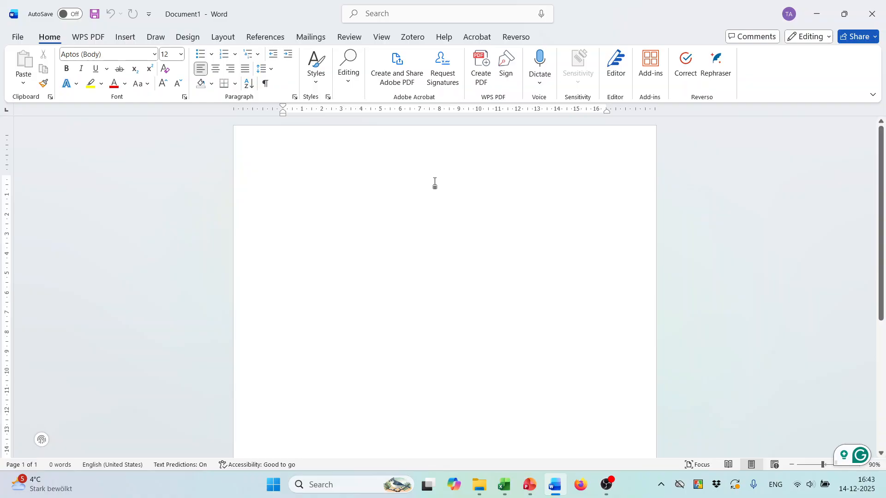
Write the line "Principal * interest rate = Interest" in the blank document and begin a new paragraph
type("Pri")
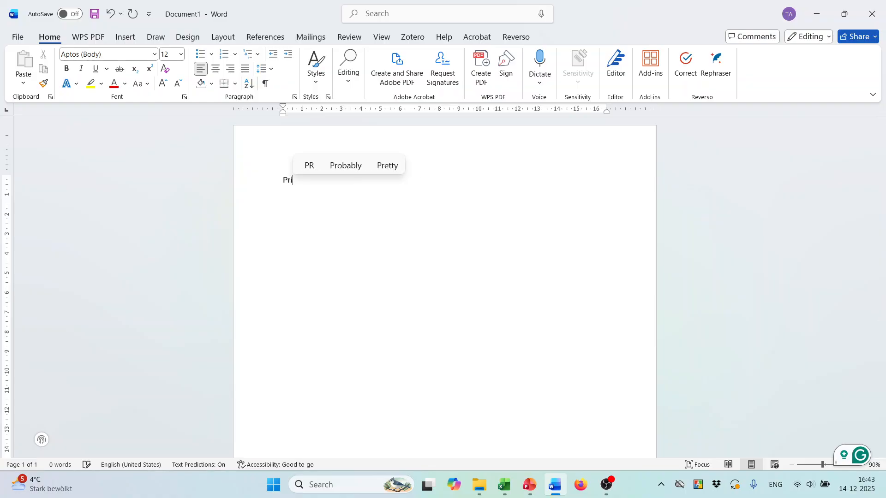
type("ncipal")
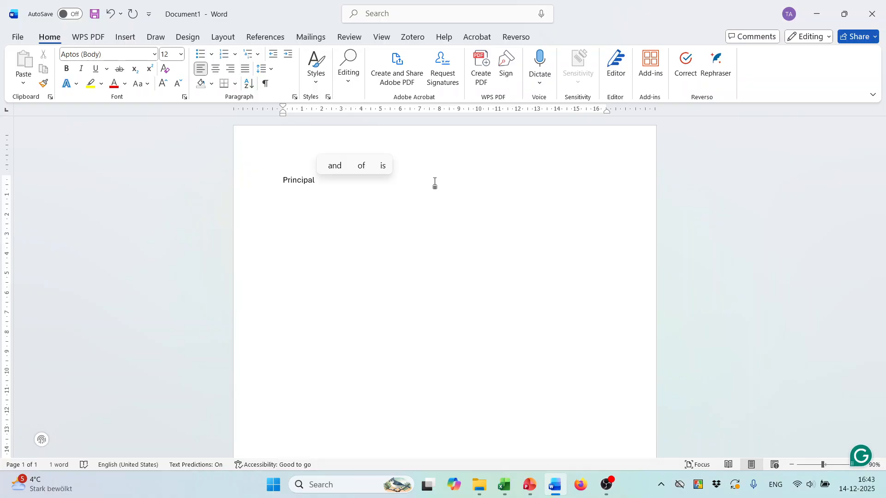
type(" * ")
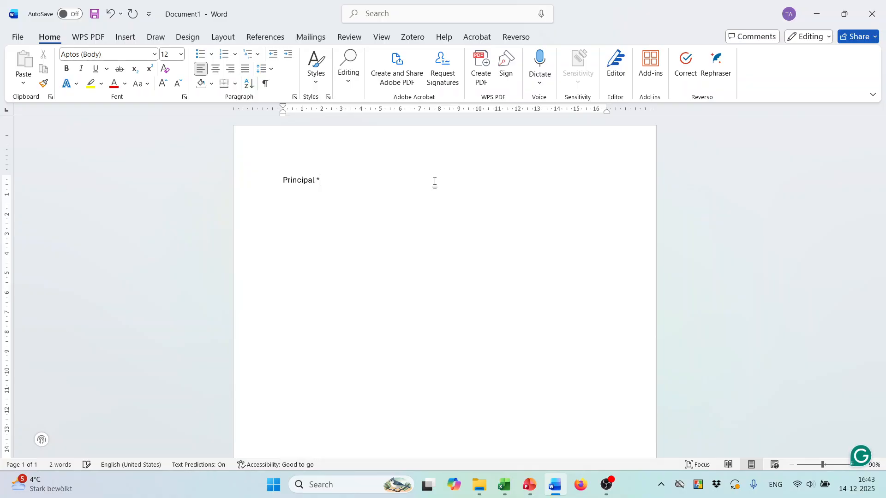
type("interest rate")
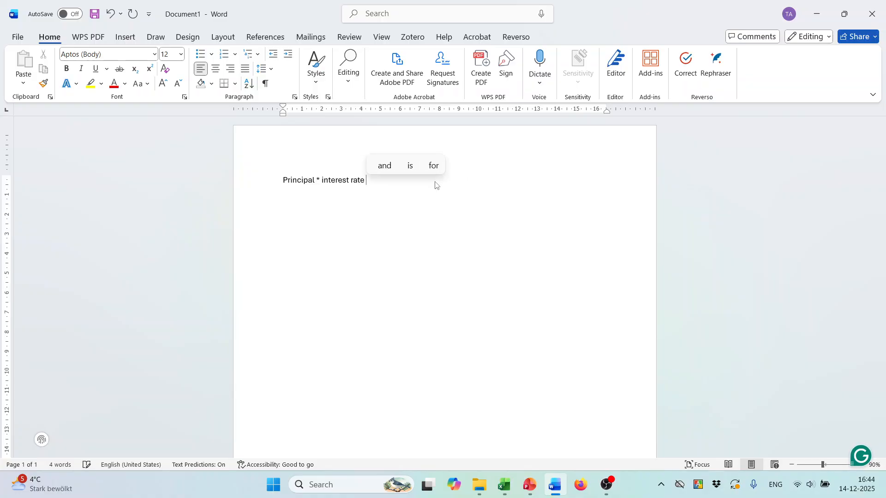
type(" =")
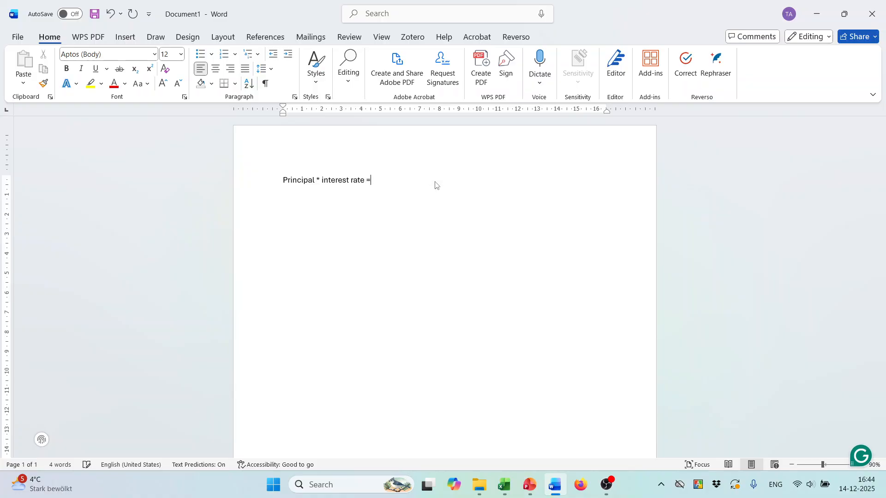
type(" Interest")
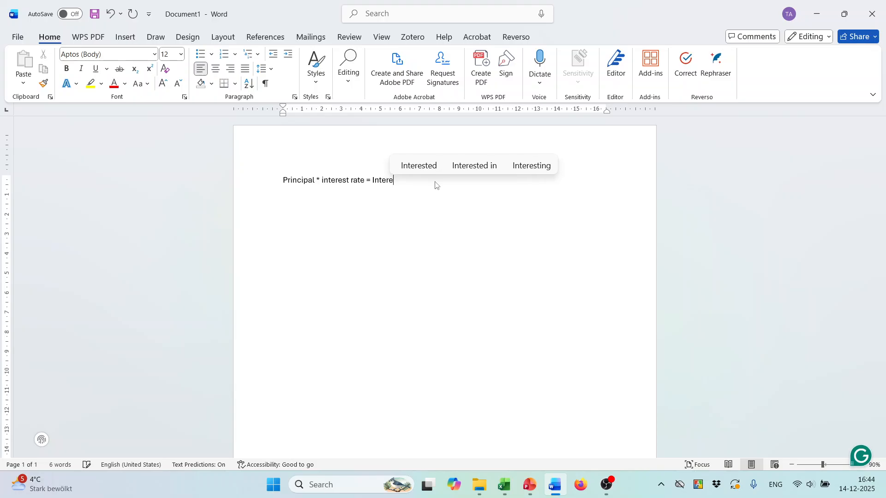
key("Return")
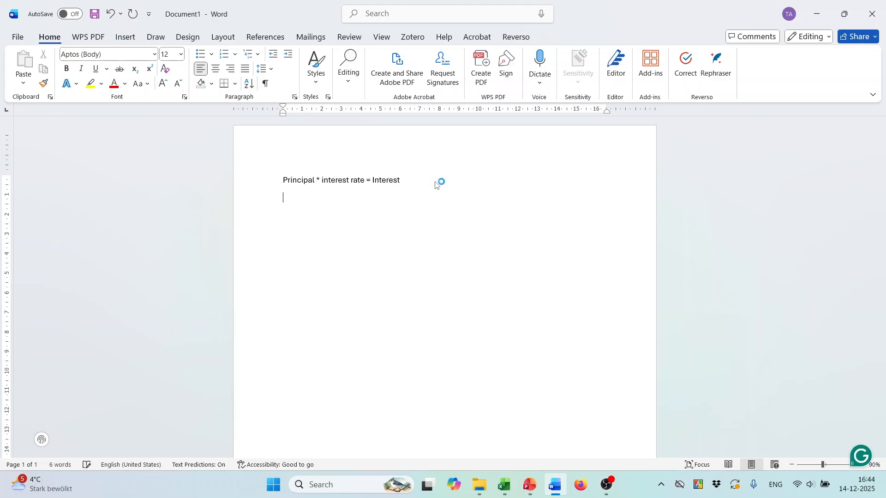
Write "(Principal + Interest)" as the start of the second formula line in the document
type("Prin")
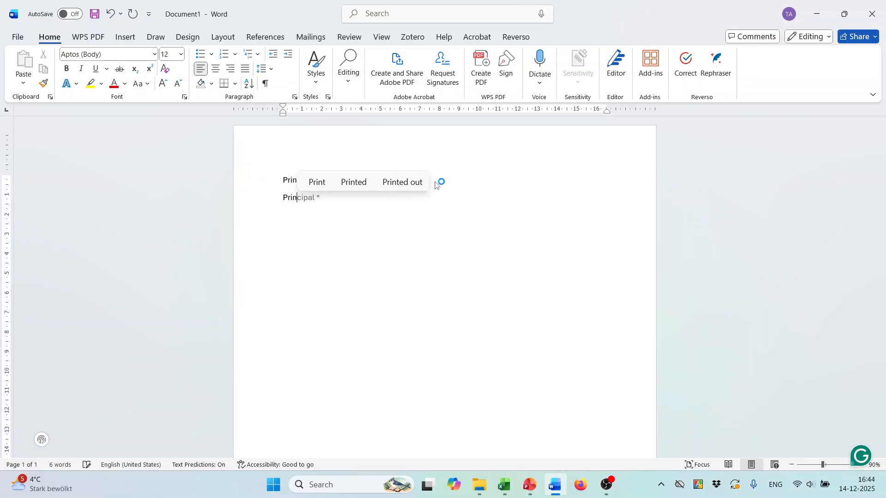
type("cipal")
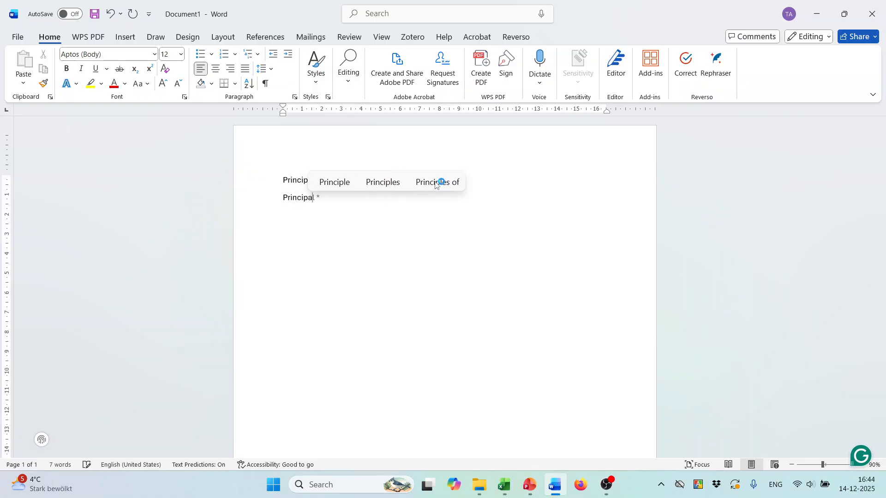
type(" + ")
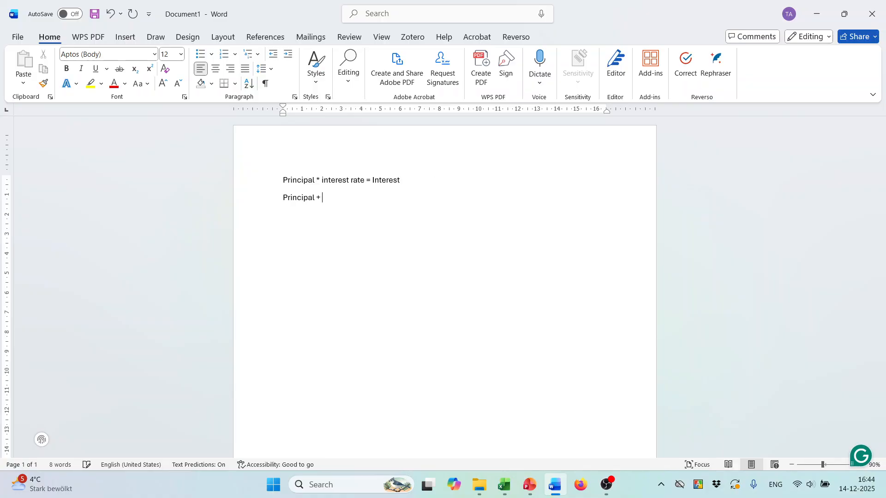
type("Inter")
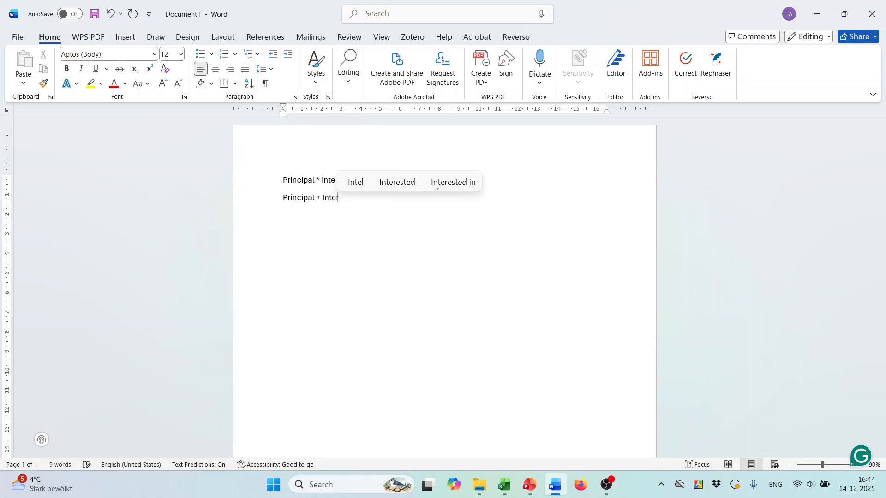
type("est")
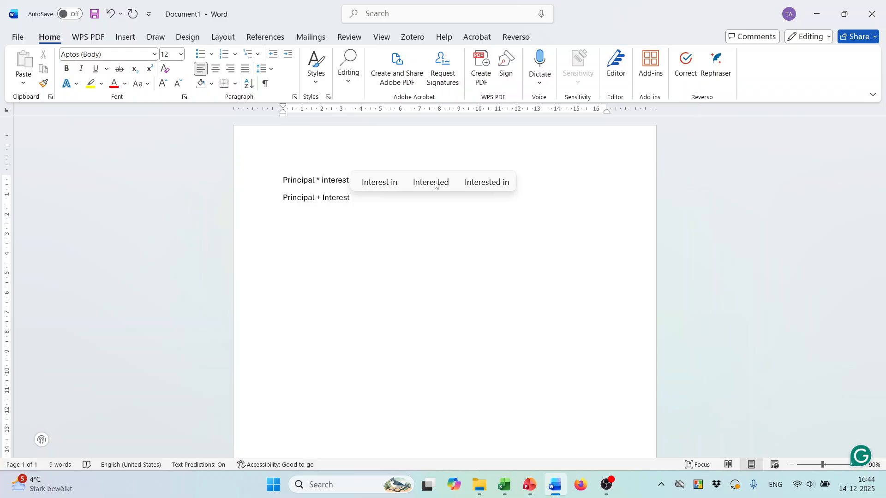
type(")")
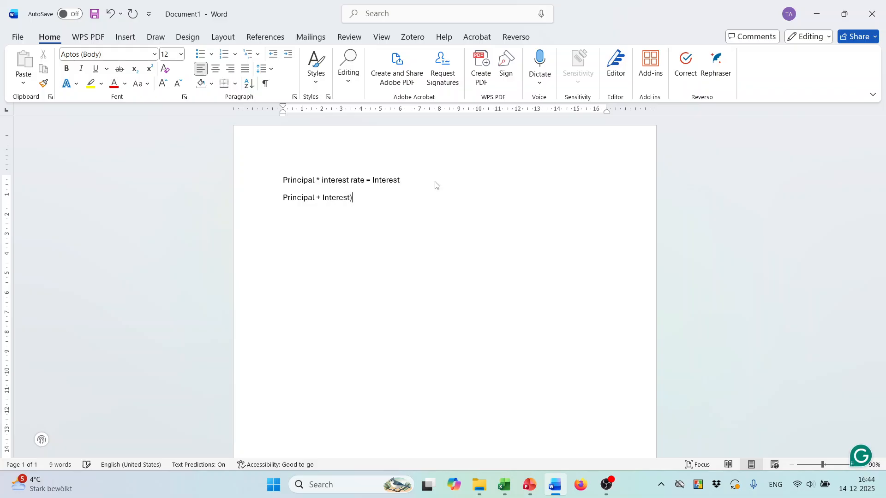
left_click(285, 194)
type("(")
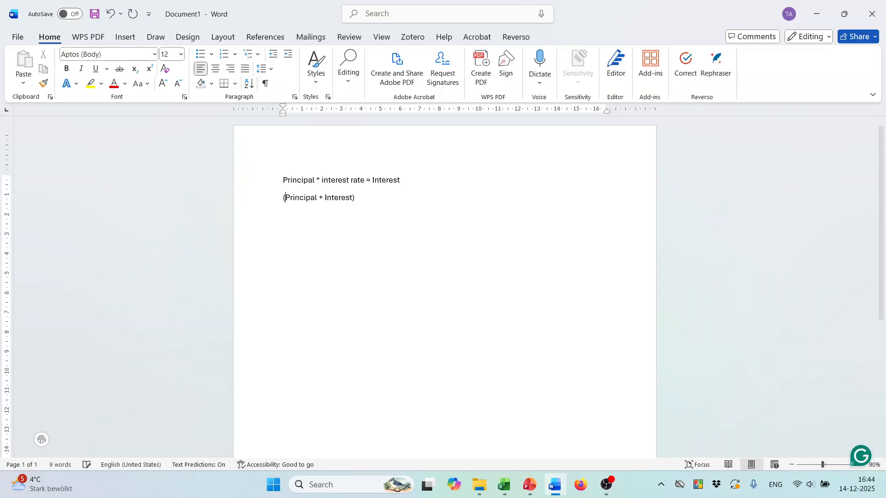
left_click_drag(358, 199, 282, 198)
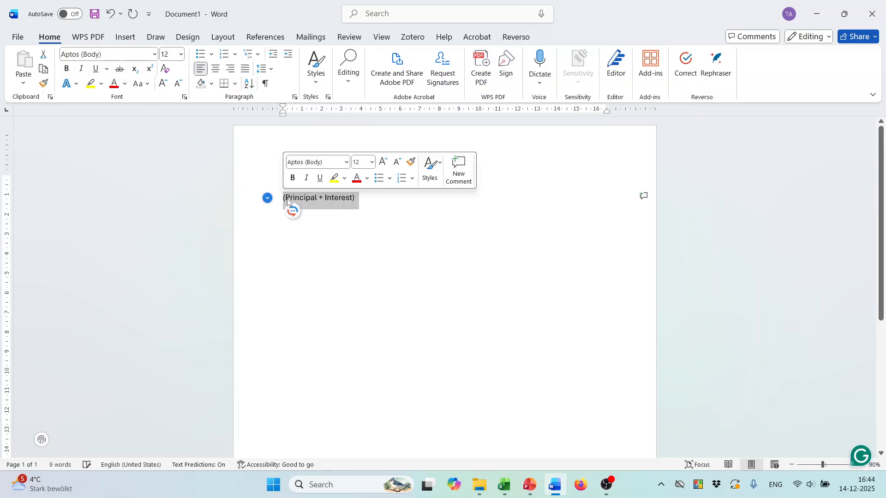
left_click(331, 198)
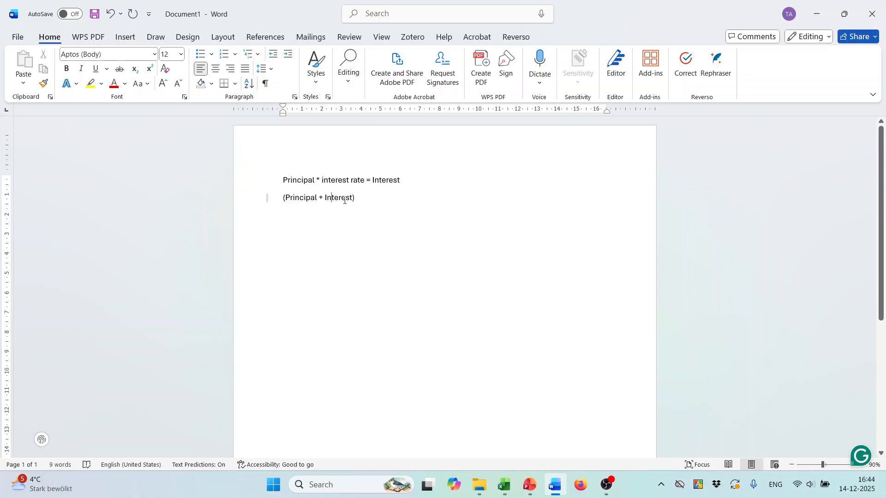
Complete the second formula line with "– Payment = Lone balance" after the closing parenthesis
left_click_drag(282, 197, 362, 200)
left_click(363, 199)
type("-")
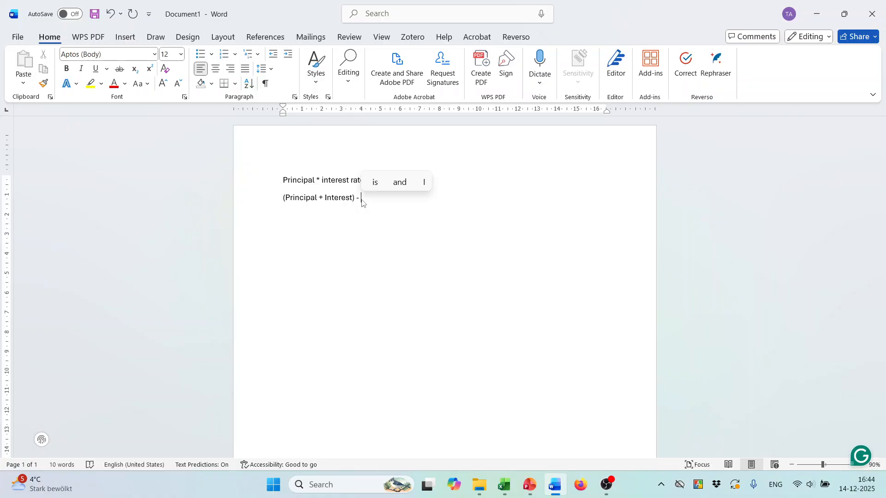
type("Pay")
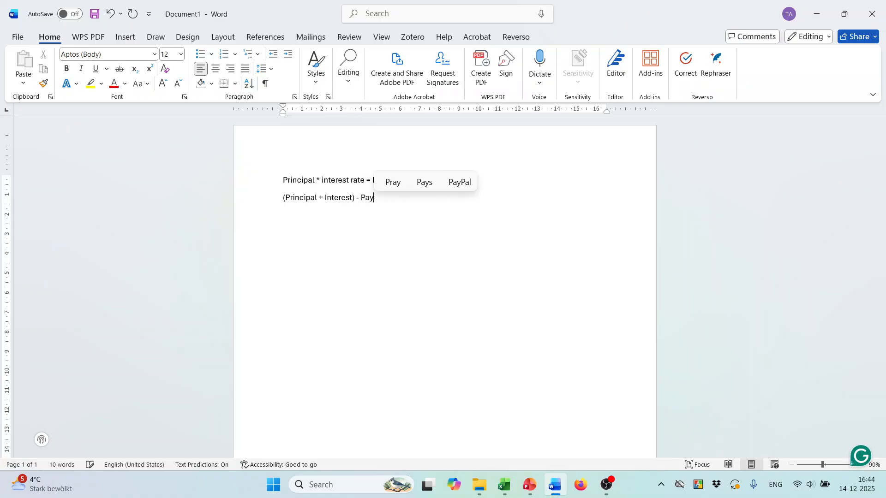
type("ment =")
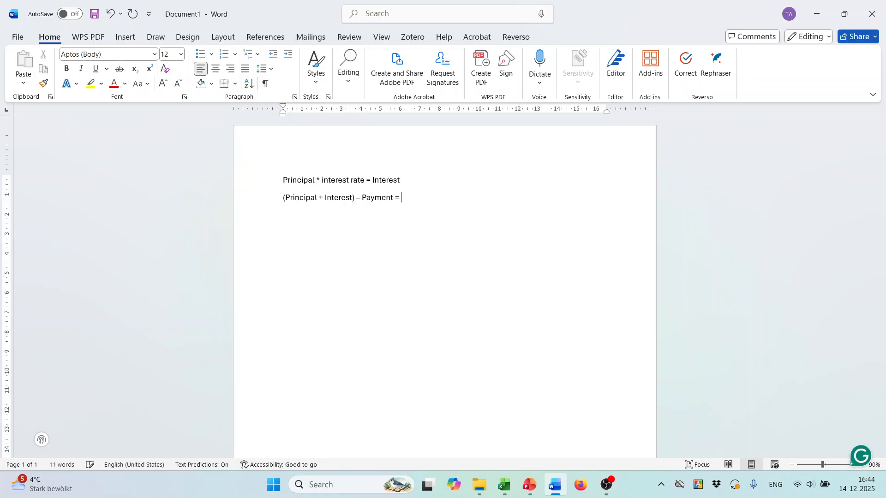
type("Lone")
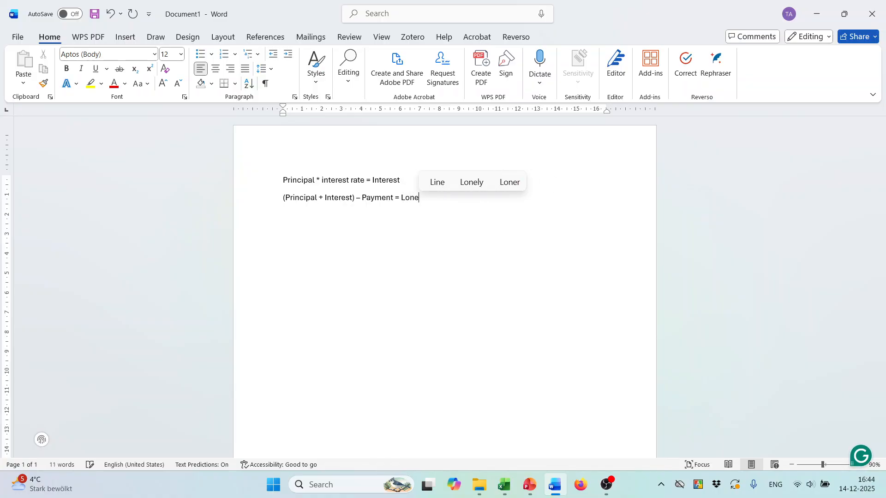
type(" balance")
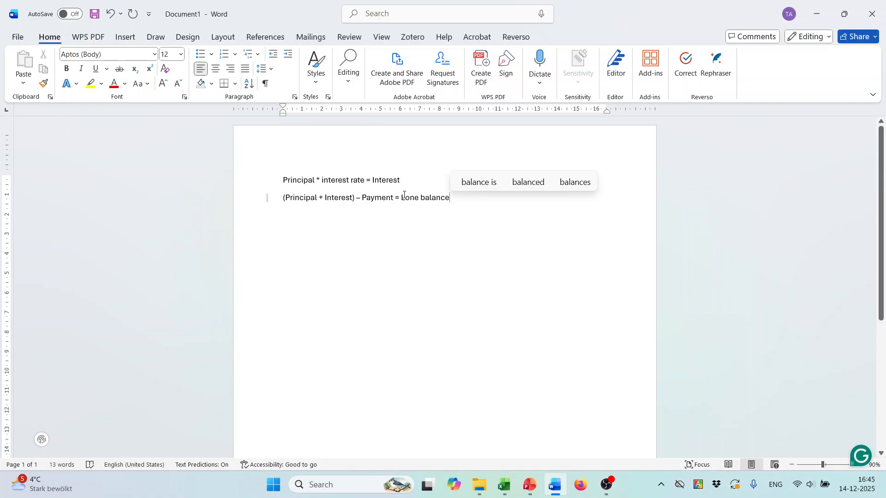
left_click_drag(402, 197, 451, 198)
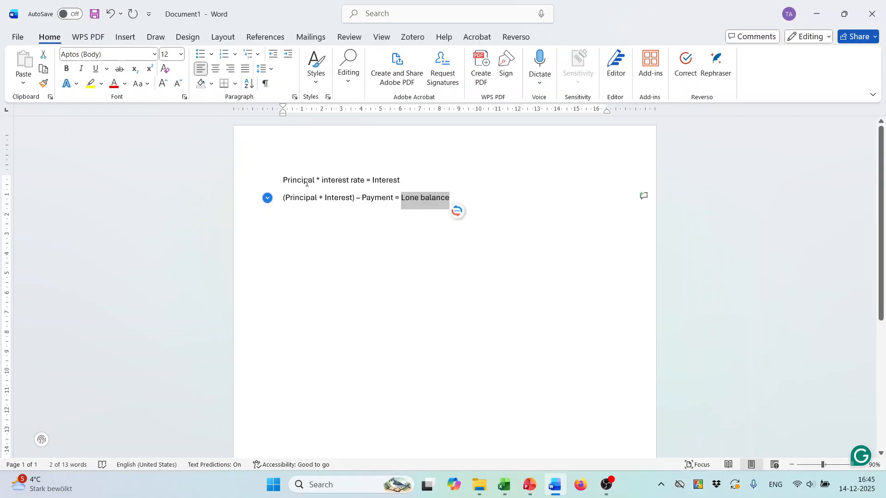
left_click(413, 199)
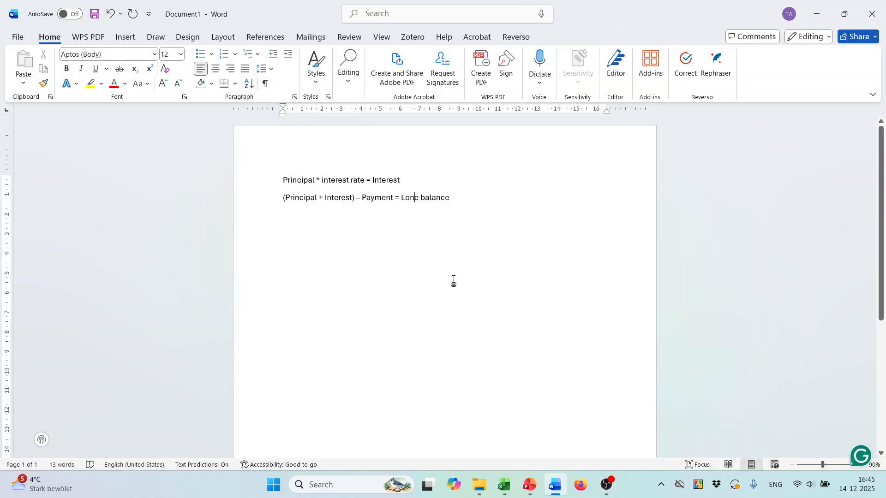
Arrange the Word document and the Excel workbook side by side, with Word on the right half and the loan table showing in Excel
key("super+Right")
left_click(194, 177)
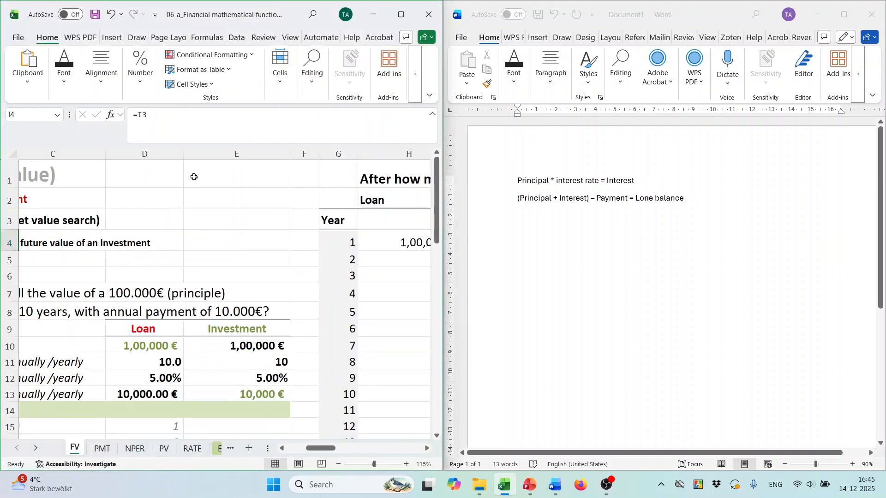
scroll(329, 333, "down", 1)
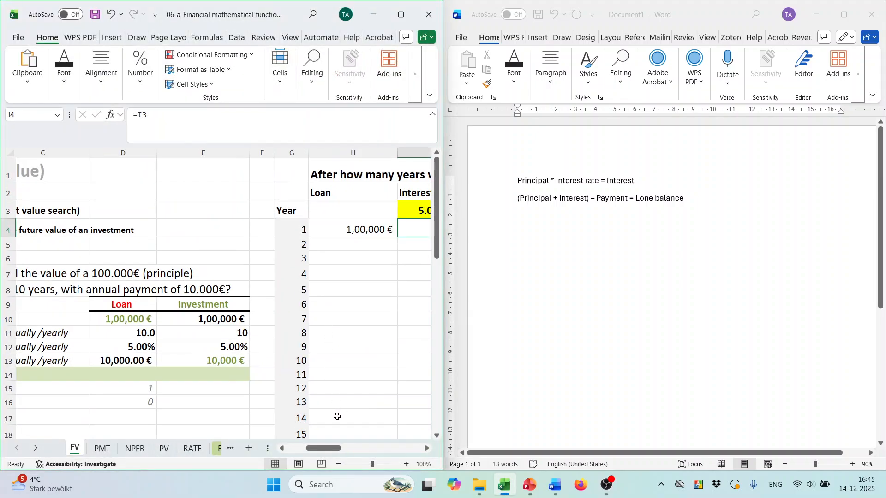
left_click_drag(327, 449, 356, 452)
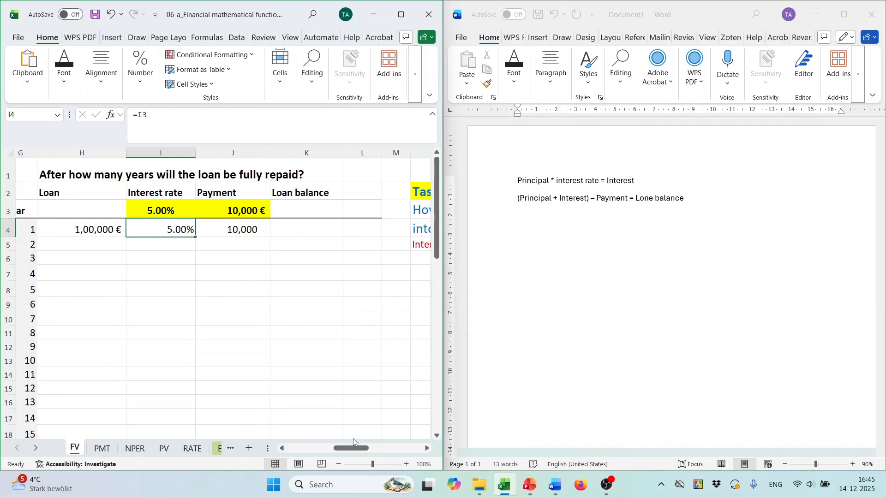
Start the year 1 loan balance formula in cell K4 by adding the interest (H4*I4) to the loan in H4
left_click(304, 230)
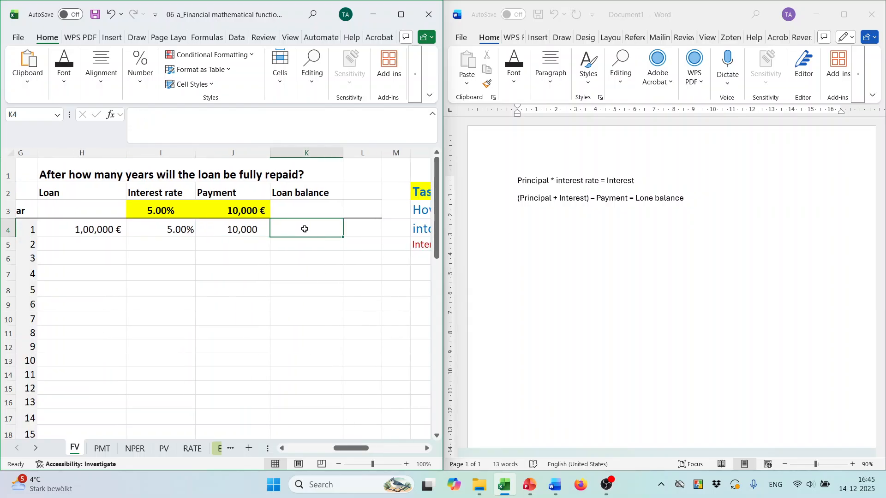
type("=")
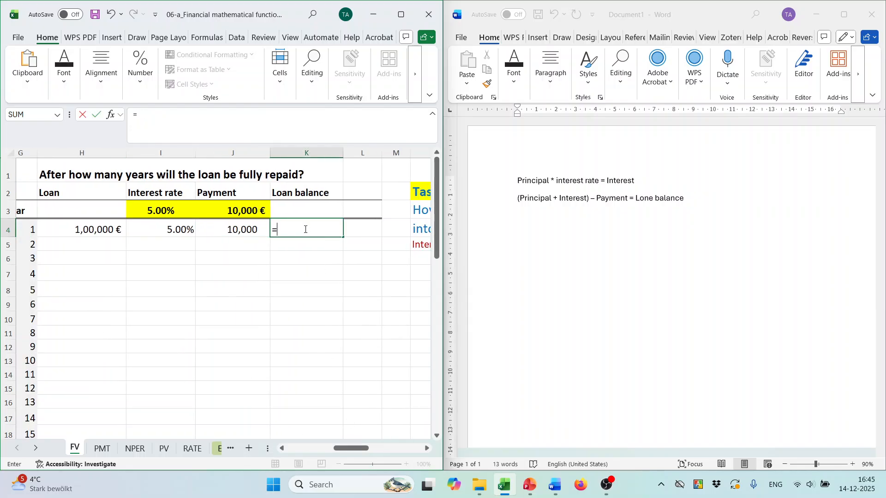
left_click(102, 229)
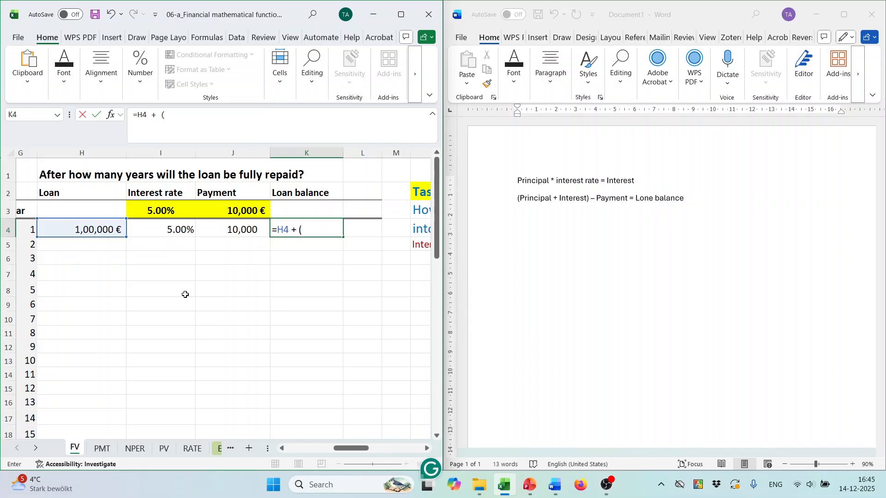
left_click(531, 189)
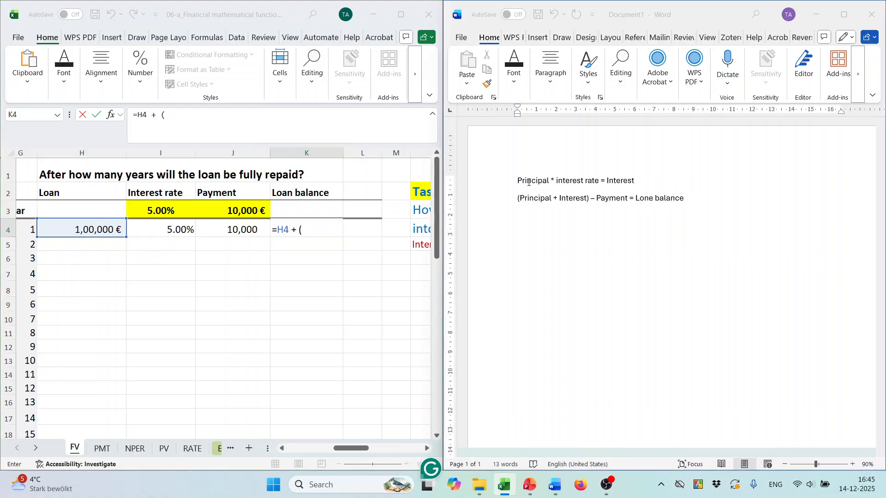
left_click_drag(560, 198, 592, 199)
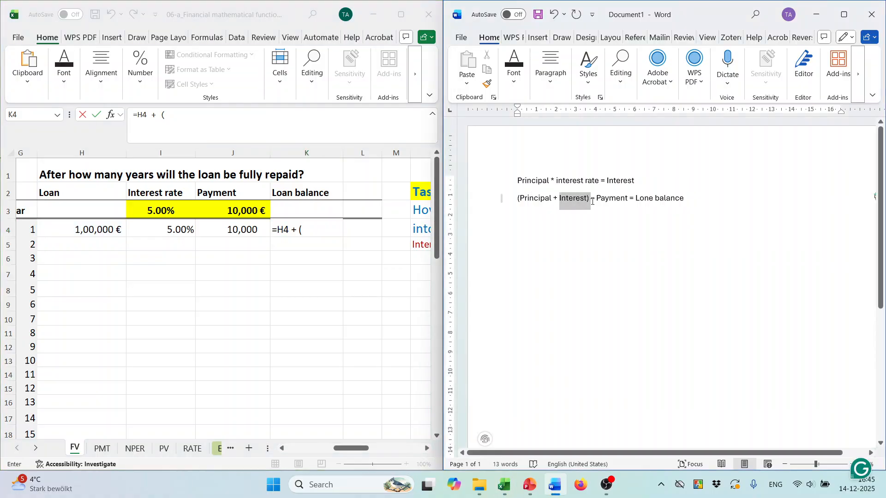
left_click(117, 236)
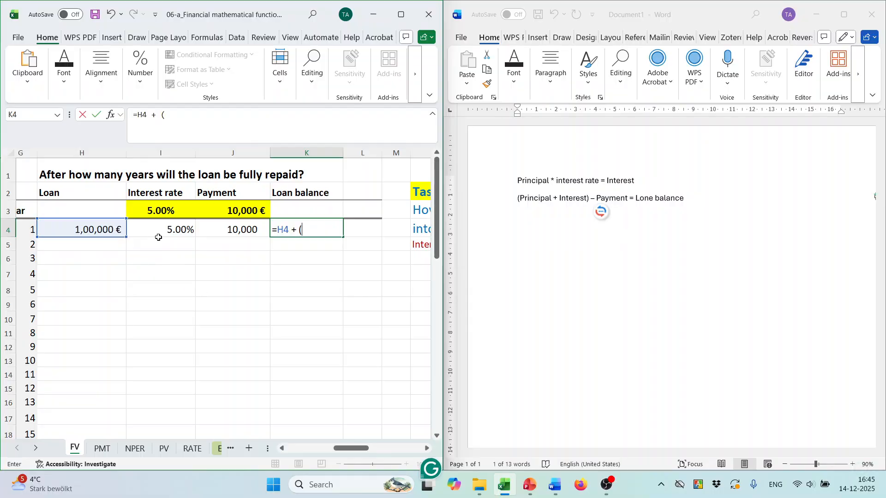
left_click(109, 231)
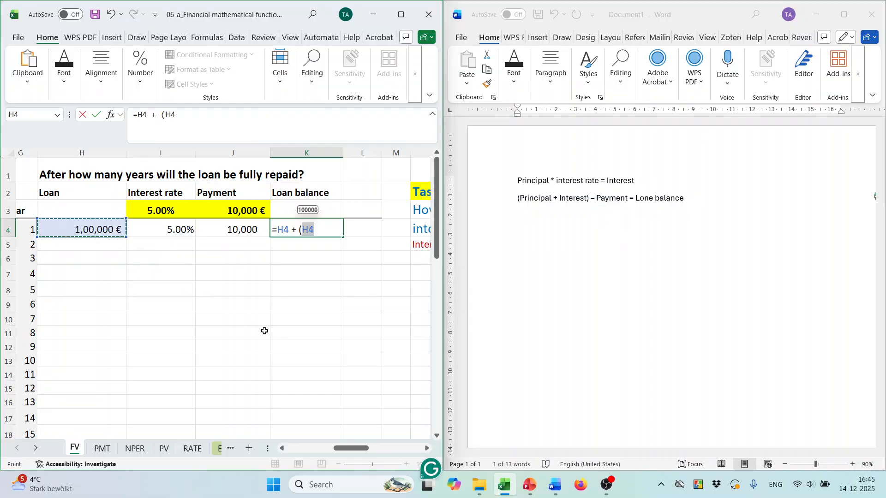
type("*")
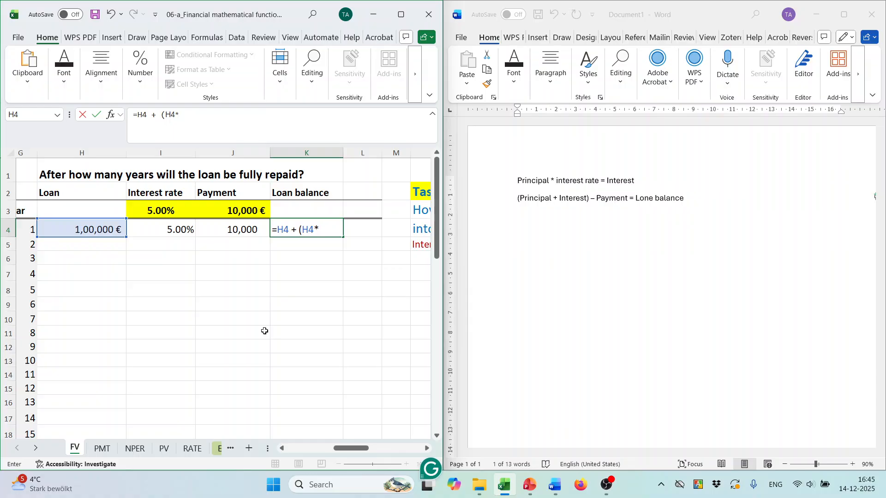
left_click(172, 229)
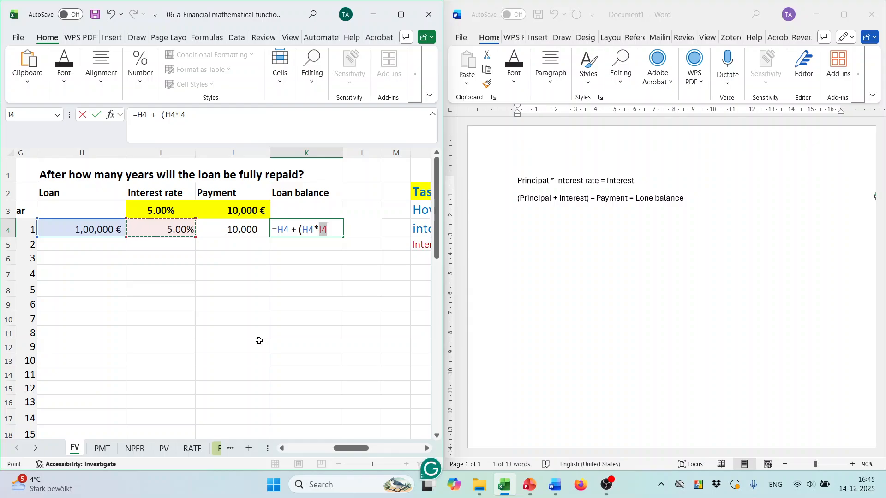
type(")")
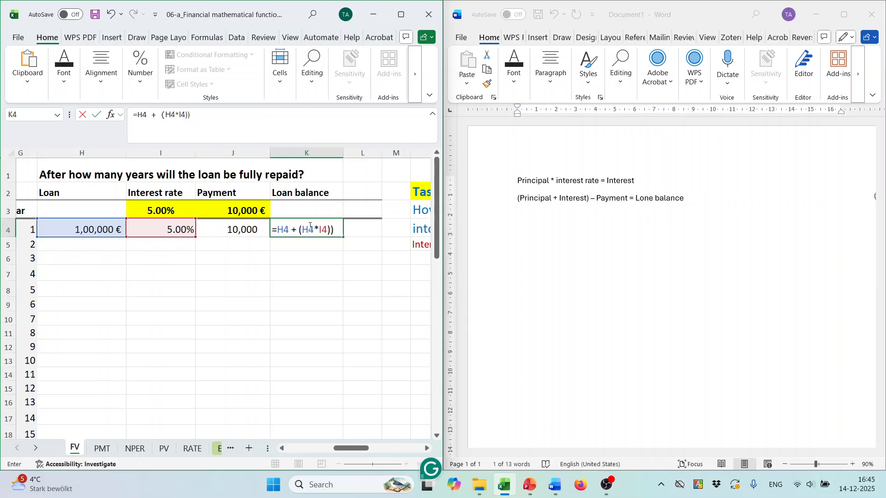
Enclose the loan plus interest in parentheses and subtract the payment, completing K4 as =(H4 + (H4*I4))-J4
left_click(278, 224)
type("(")
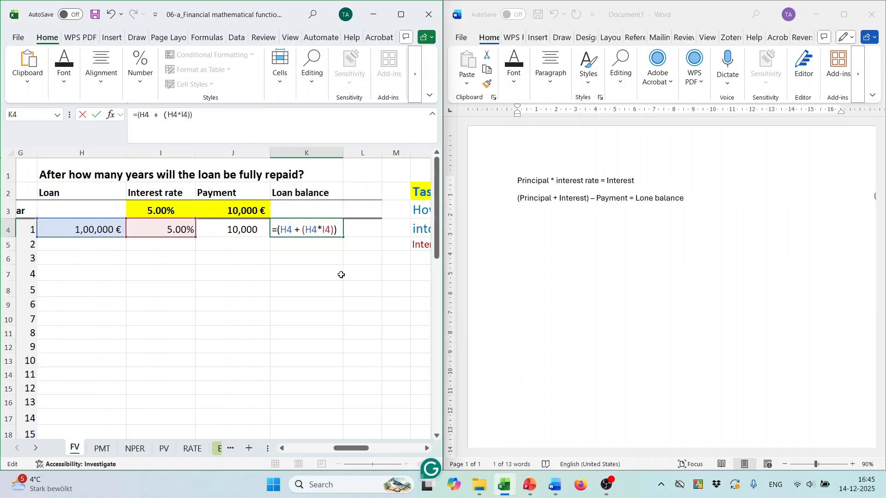
type("-")
left_click(235, 230)
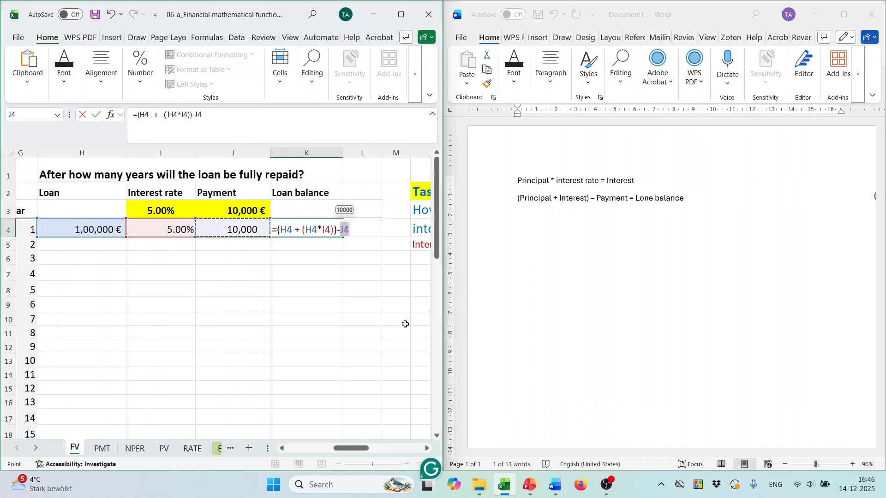
key("Return")
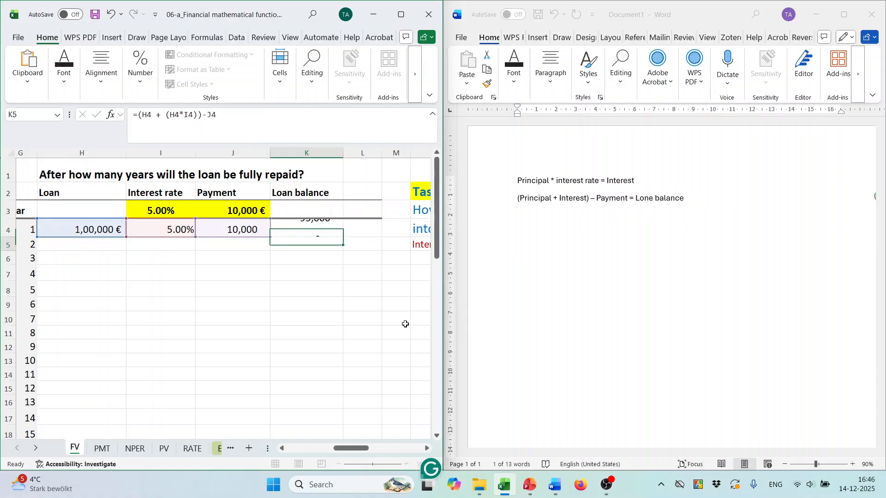
Expand the workbook to full screen and link the year 2 loan in H5 to the year 1 loan balance with =K4
left_click(401, 15)
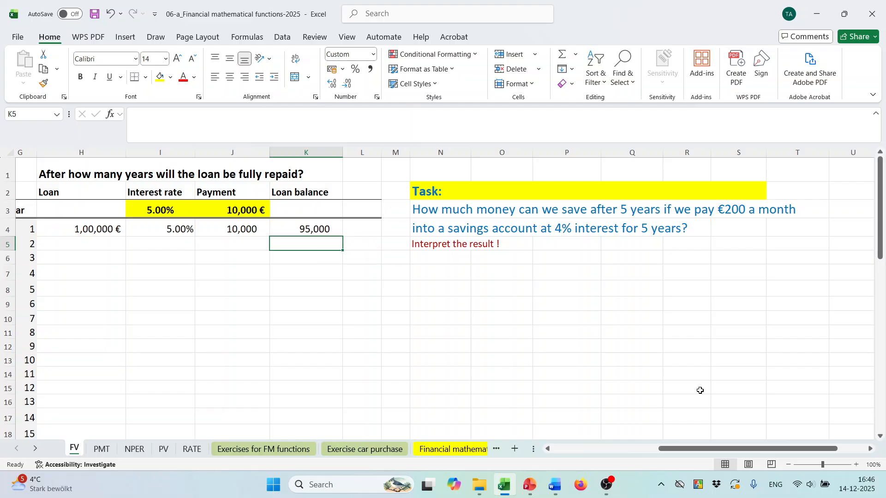
left_click_drag(710, 448, 668, 449)
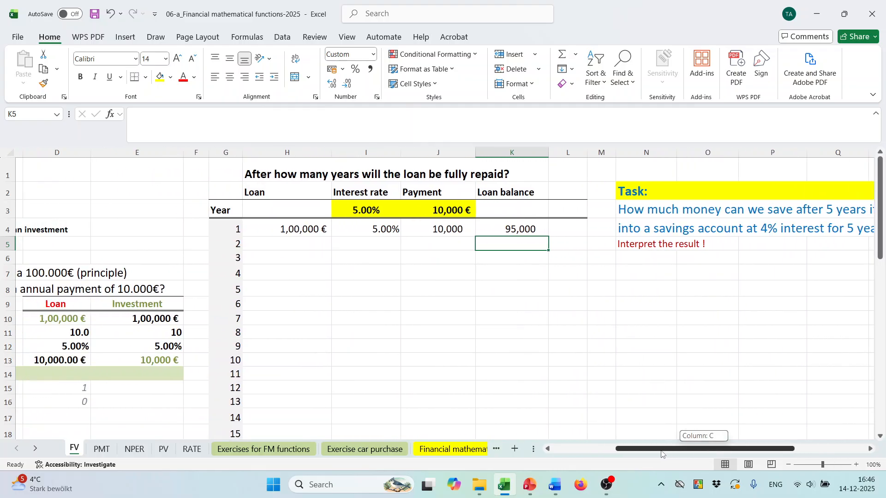
left_click(525, 229)
left_click(300, 246)
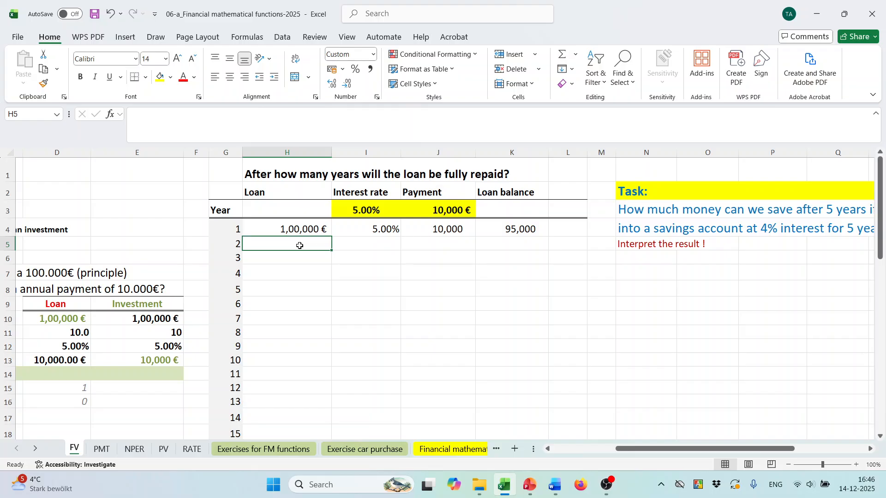
type("=")
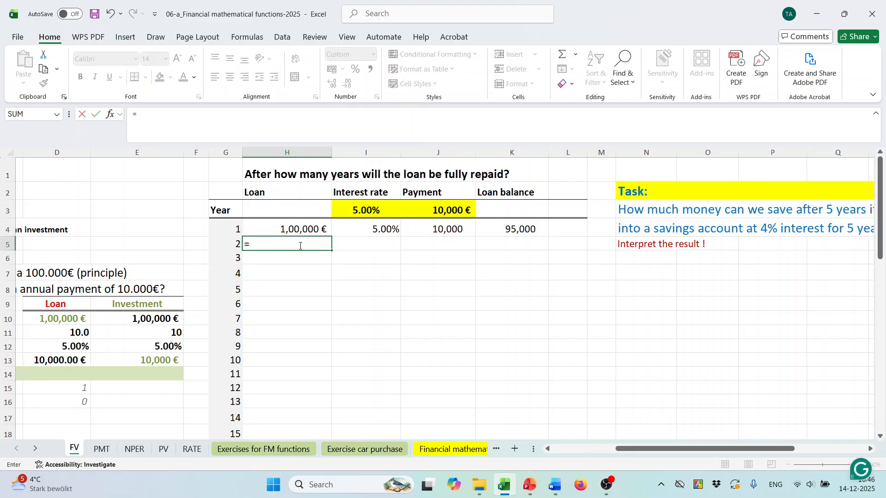
left_click(521, 229)
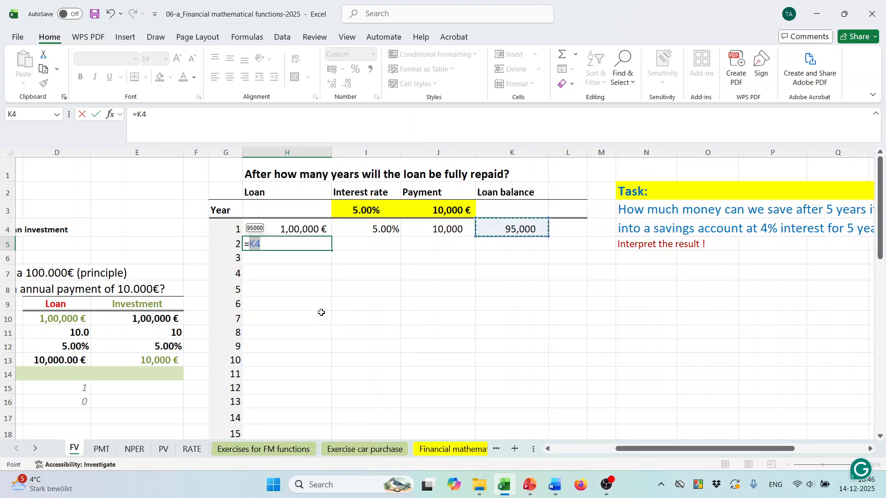
key("Return")
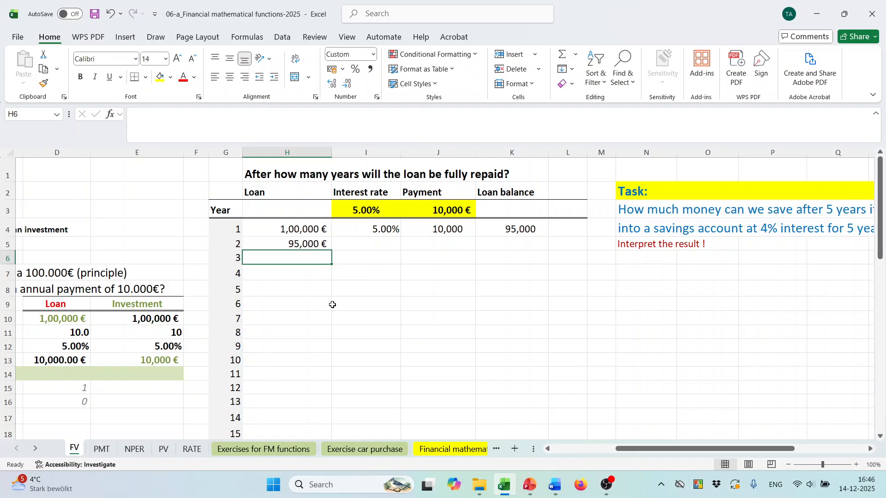
Fill the year 2 interest rate in I5 with the absolute reference =$I$3 and format the cell as Percentage
left_click(367, 241)
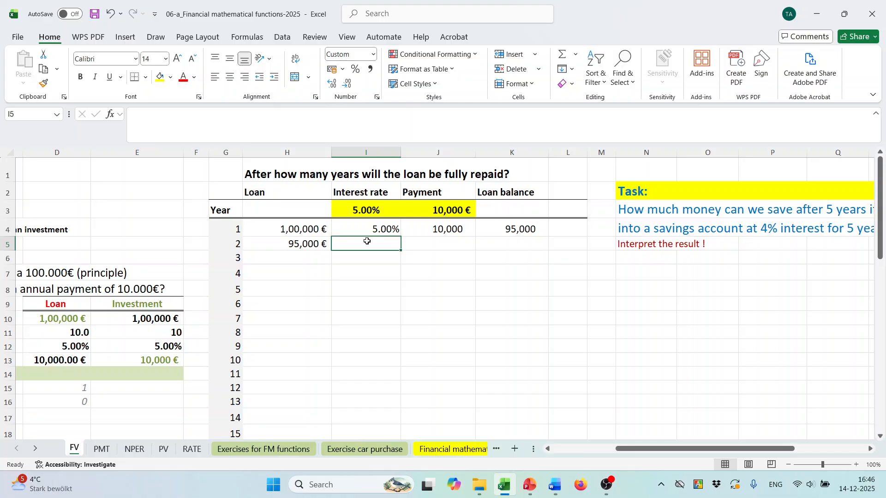
type("=")
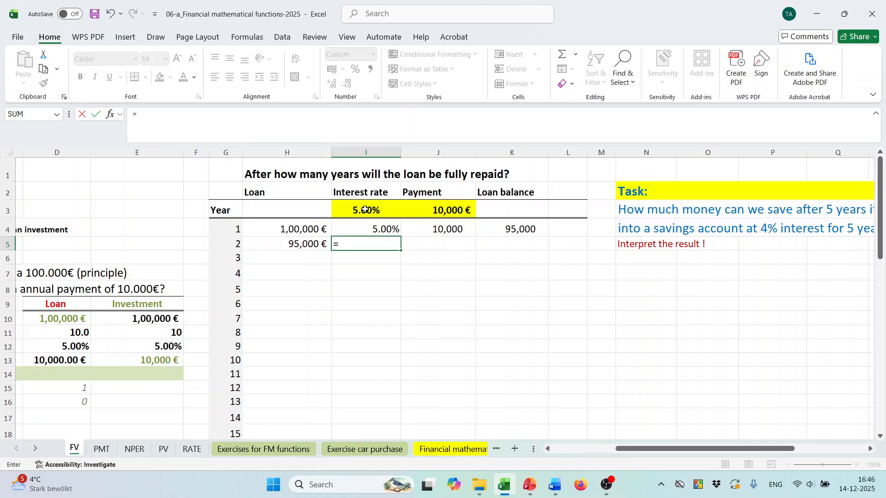
left_click(368, 217)
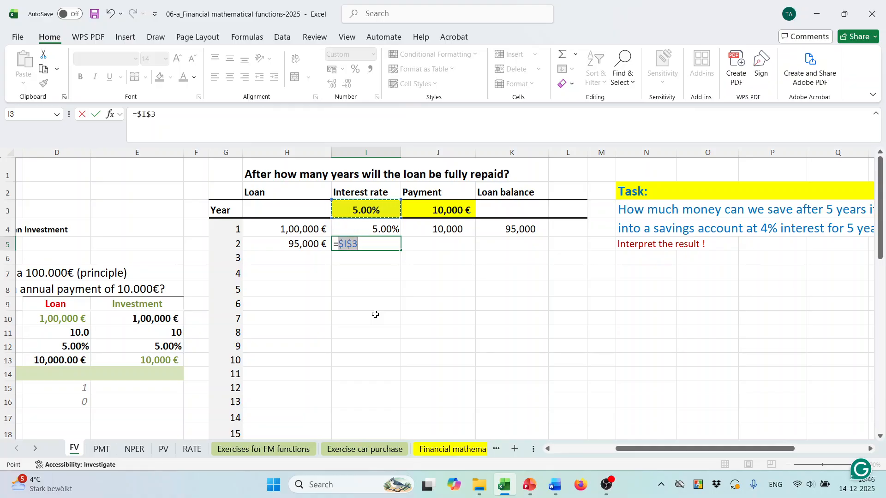
key("Return")
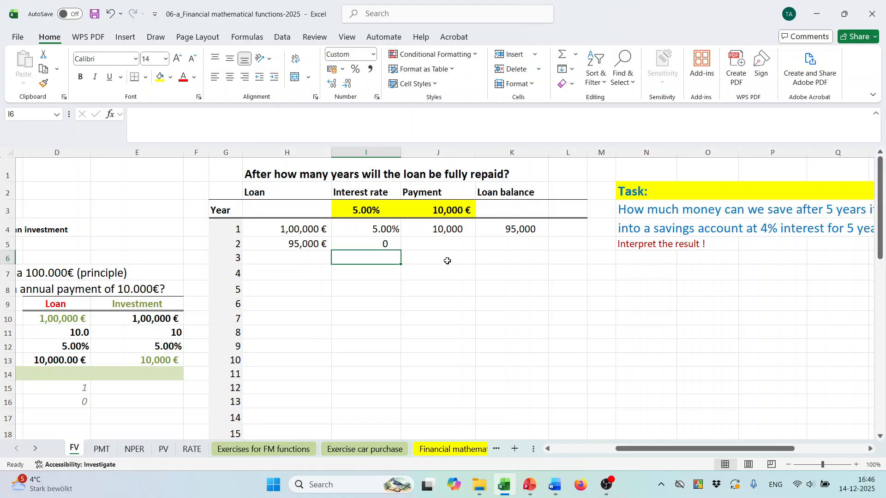
left_click(368, 247)
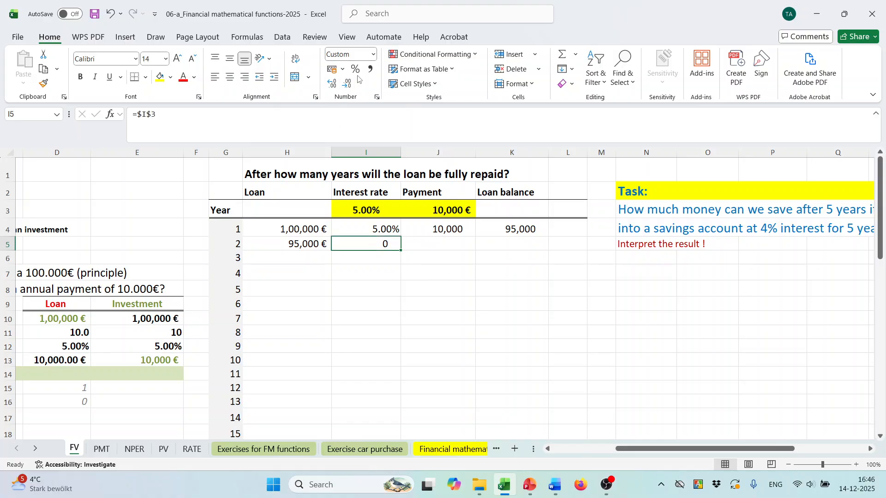
left_click(373, 54)
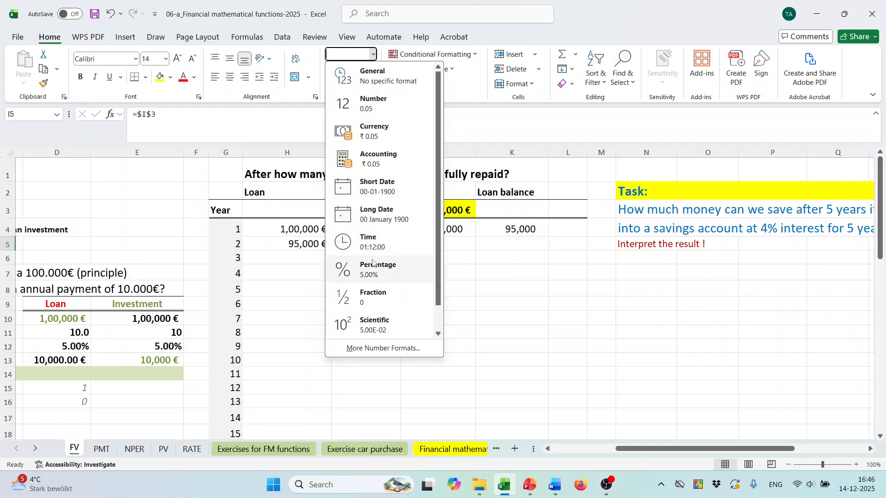
left_click(373, 266)
Set the year 2 payment in J5 to the absolute reference =$J$3
left_click(441, 242)
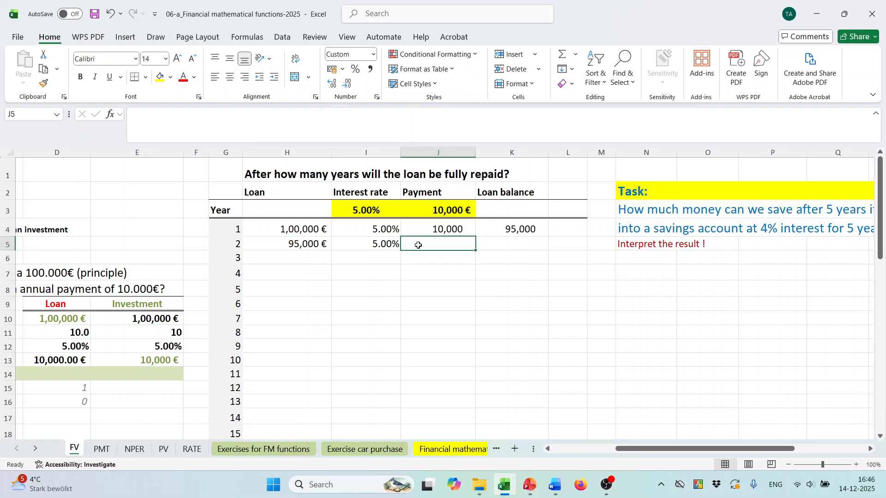
type("=")
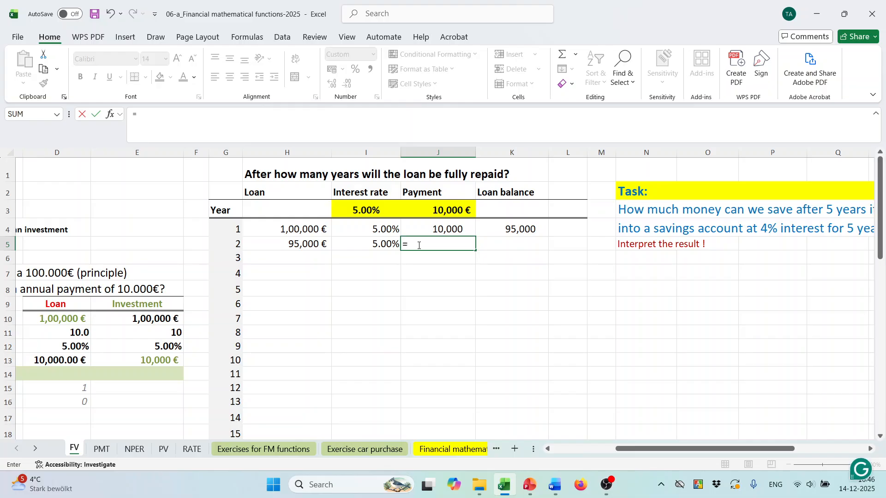
left_click(445, 203)
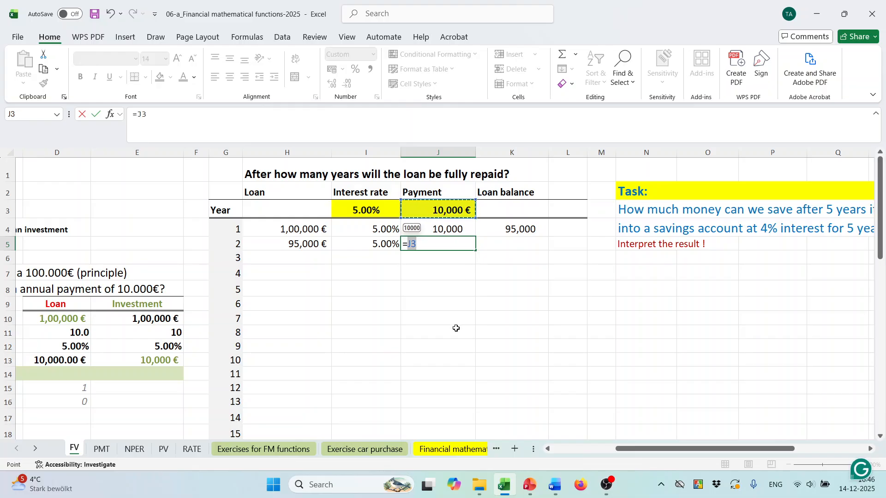
key("F4")
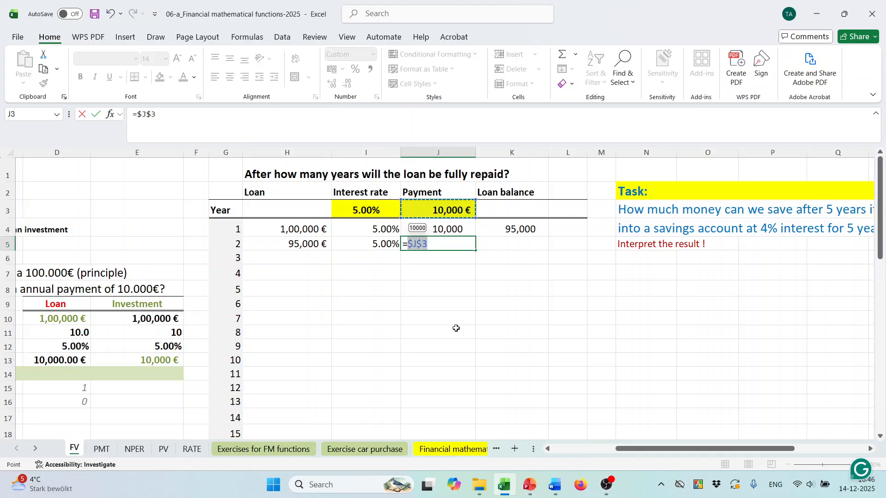
key("Return")
Start the year 2 loan balance formula in K5 by adding the interest H5*I5 to the loan in H5
left_click(488, 240)
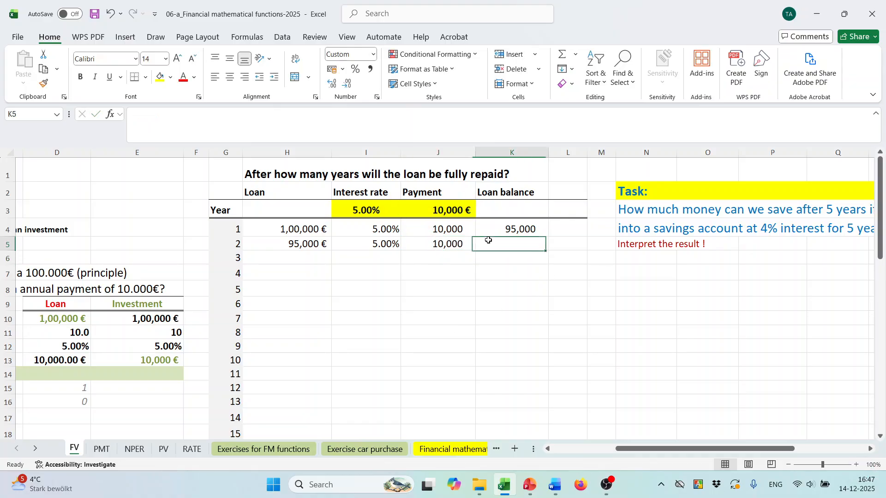
left_click(514, 228)
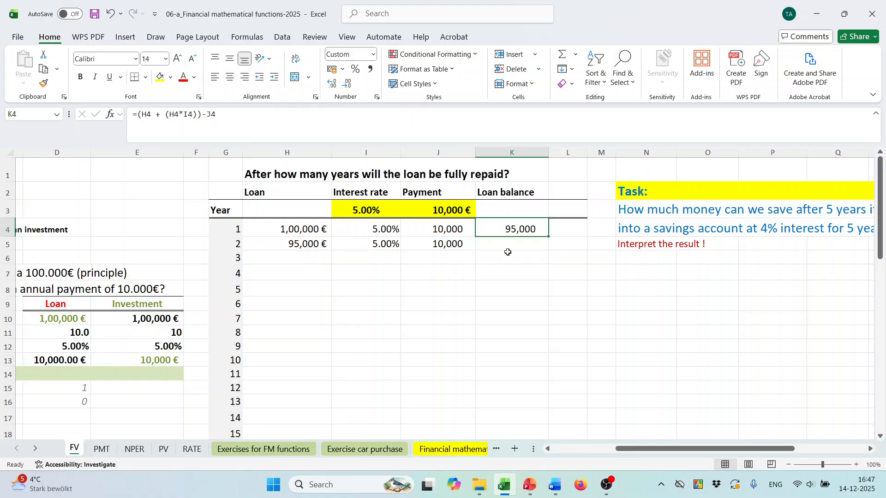
left_click(508, 244)
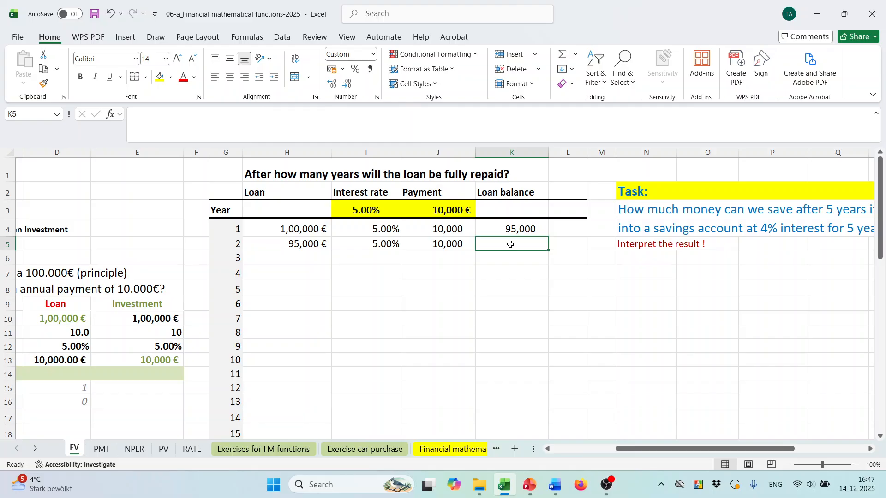
type("=")
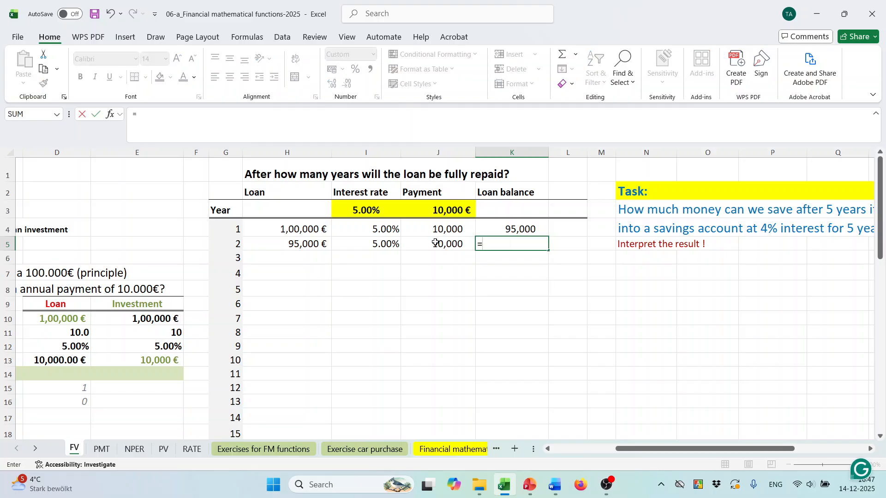
left_click(282, 245)
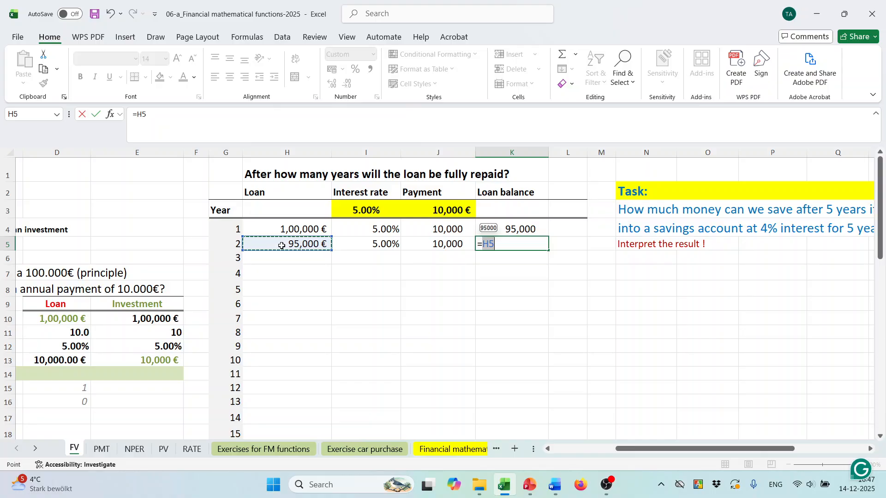
type("*")
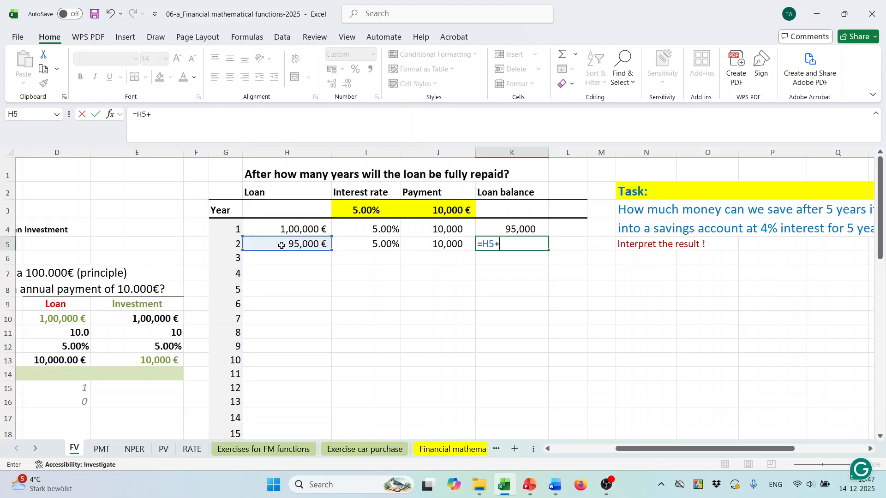
left_click(281, 246)
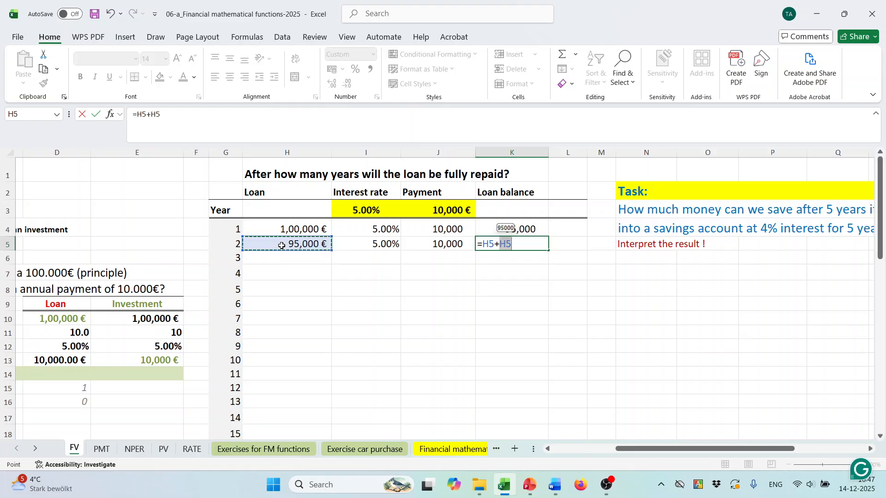
type("*")
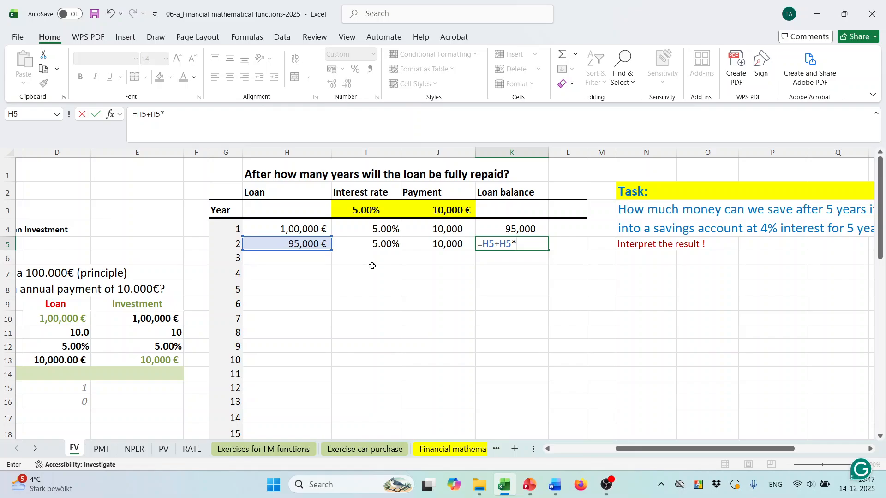
left_click(367, 245)
Enclose the interest and the sum in parentheses and subtract the payment, completing K5 as =(H5+(H5*I5))-J5
left_click(538, 246)
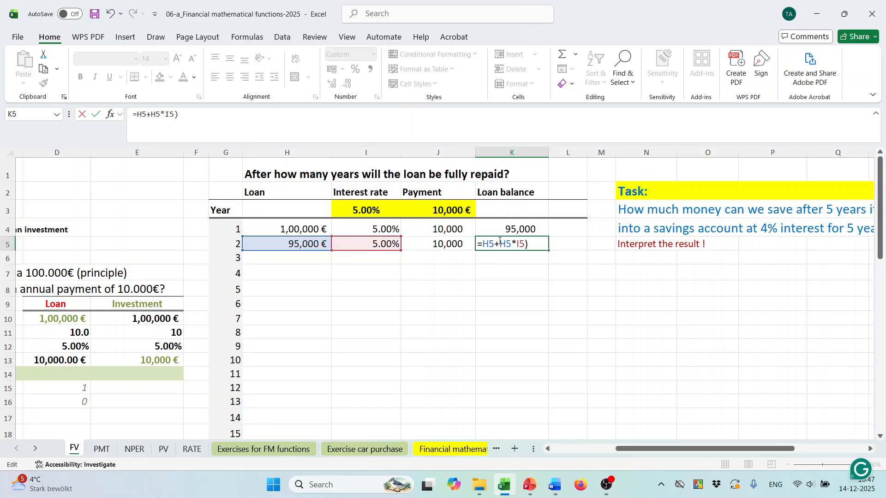
type("(")
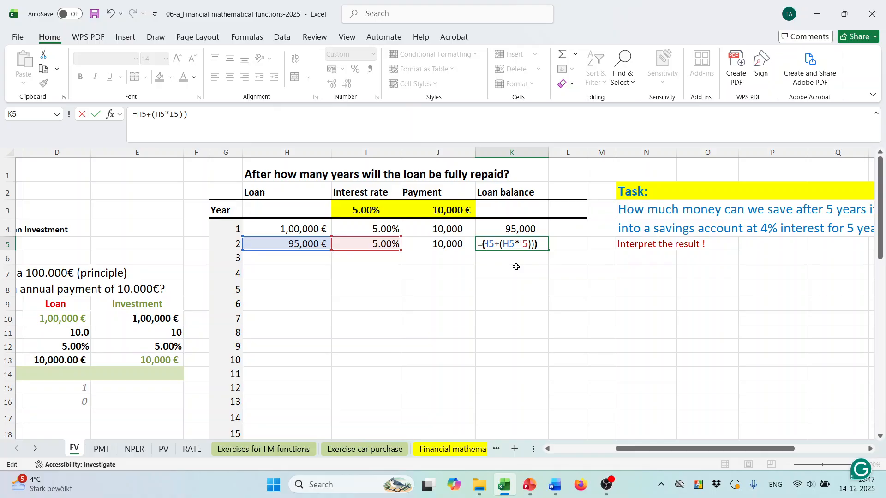
type("(")
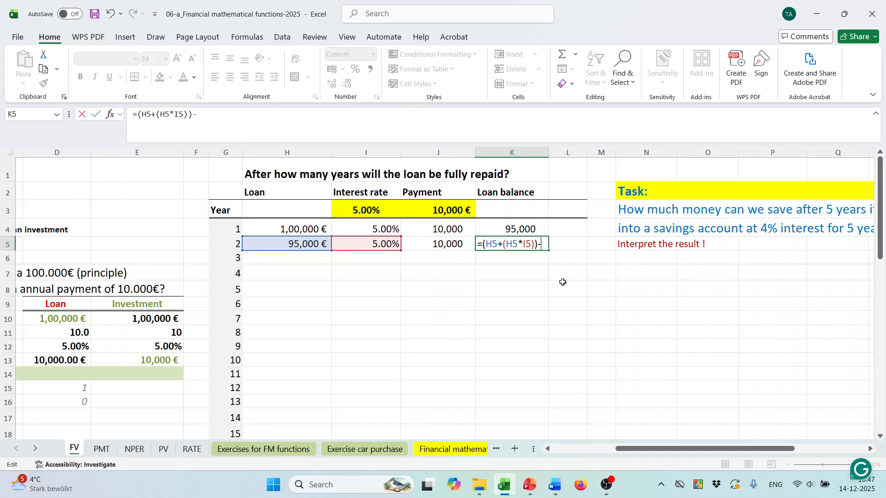
left_click(434, 245)
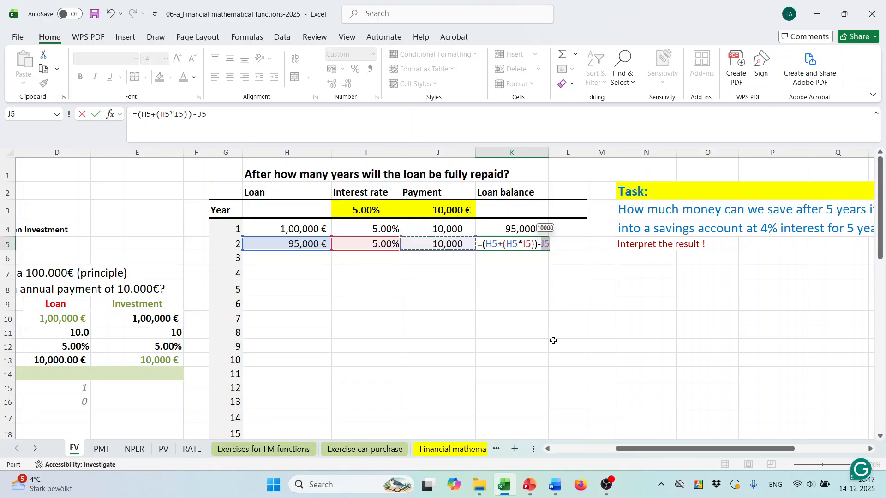
key("Return")
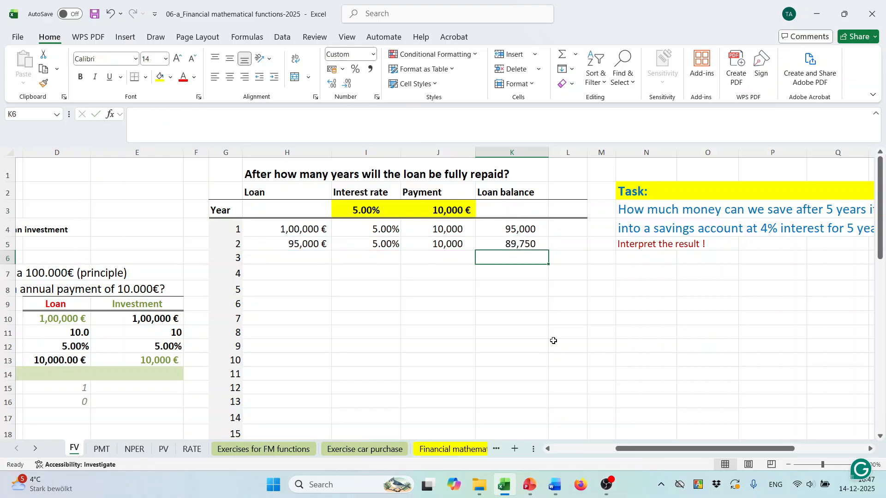
Copy the year 2 formulas in H5:K5 down the table through year 18 in row 21
left_click_drag(313, 245, 554, 420)
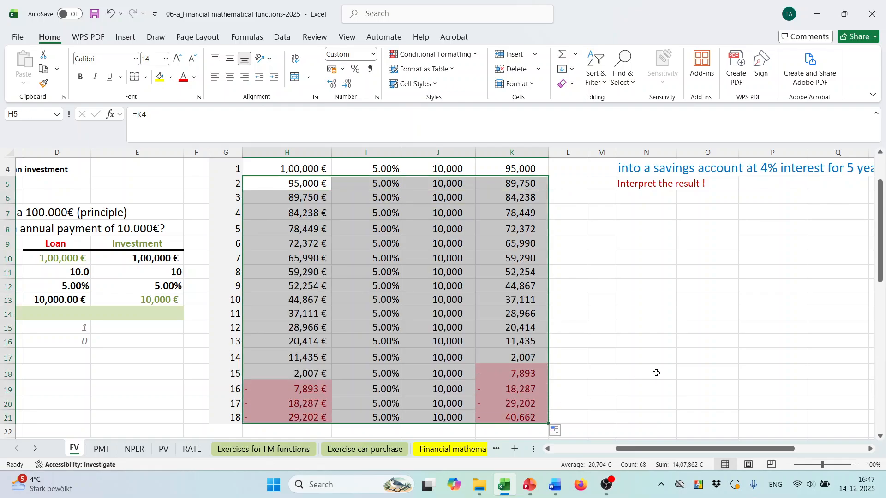
scroll(656, 373, "up", 1)
left_click(693, 282)
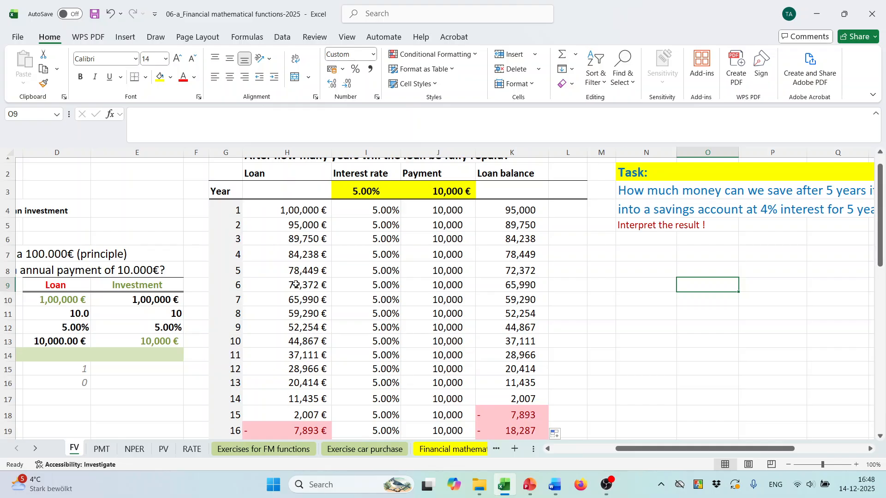
Check the year 5 loan balance in K8 and the copied year 6 formulas in H9:K9
left_click(540, 272)
left_click(287, 287)
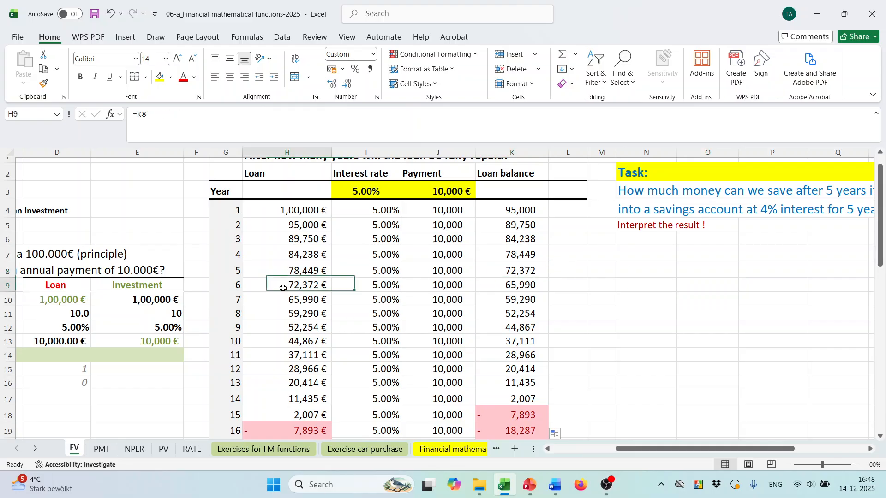
left_click(345, 285)
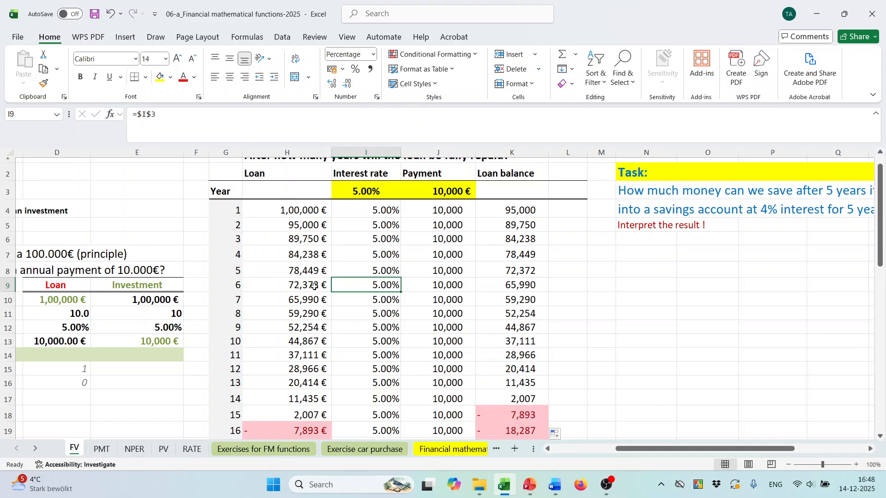
left_click(328, 287)
left_click_drag(303, 286, 512, 287)
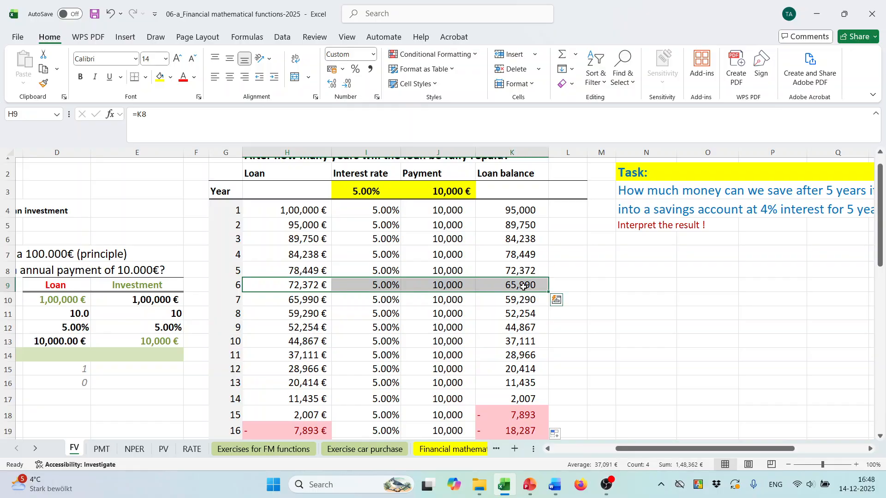
left_click(514, 287)
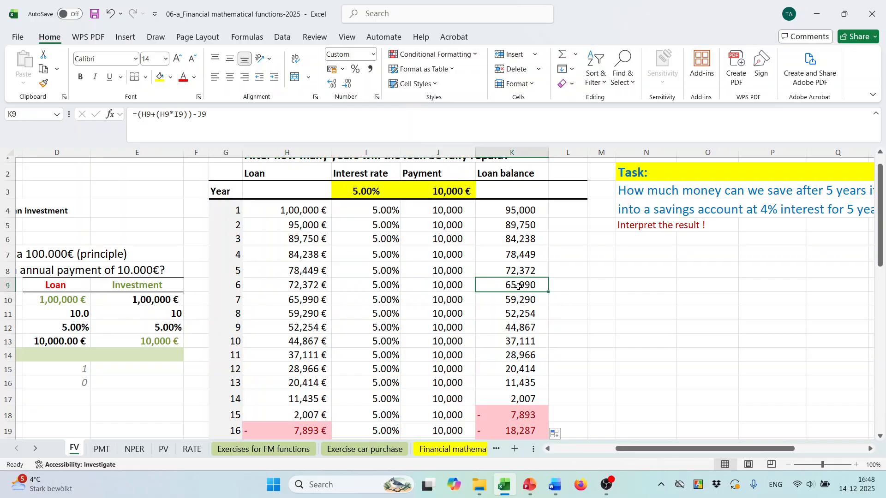
Examine the year 14 and 15 loan balances in K17:K18 and the year 15 payment in J18
scroll(337, 412, "down", 1)
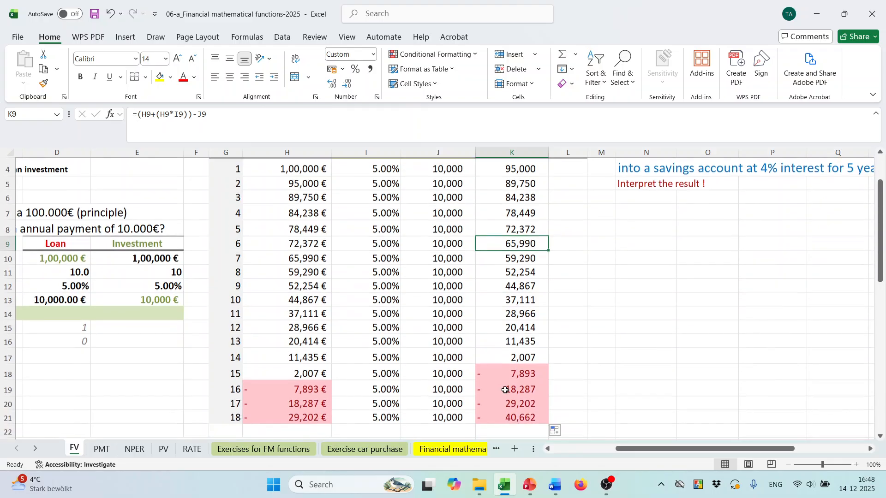
left_click(532, 359)
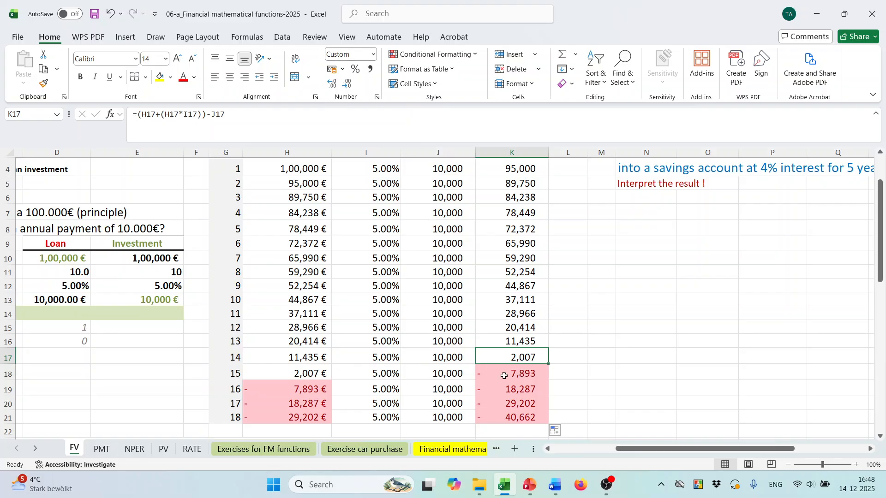
left_click(520, 374)
left_click(514, 357)
left_click(446, 376)
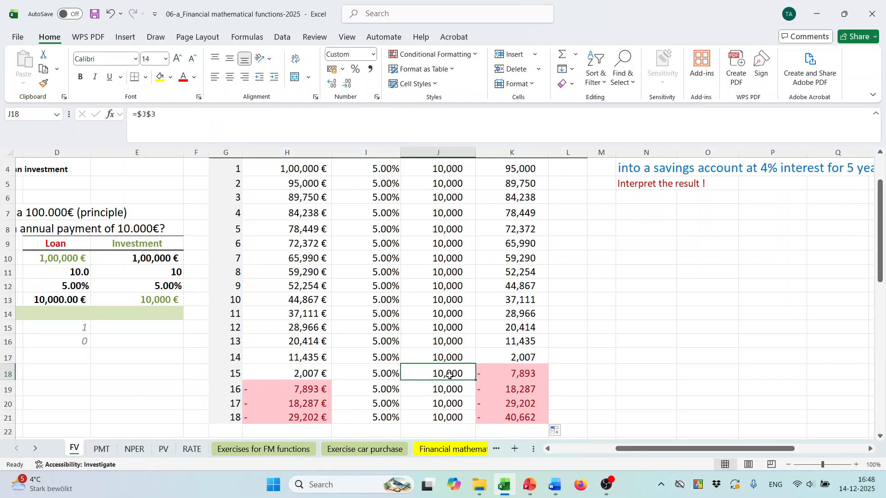
left_click(509, 373)
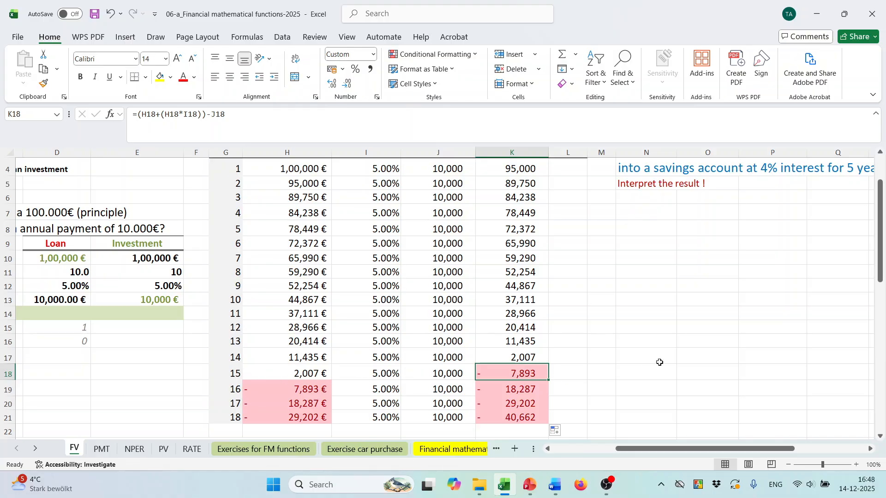
scroll(581, 367, "down", 1)
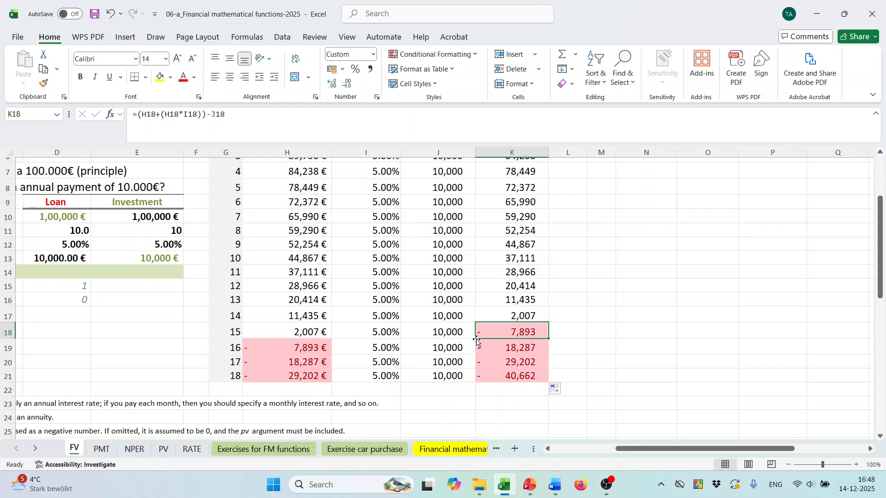
scroll(467, 331, "up", 1)
scroll(466, 332, "up", 2)
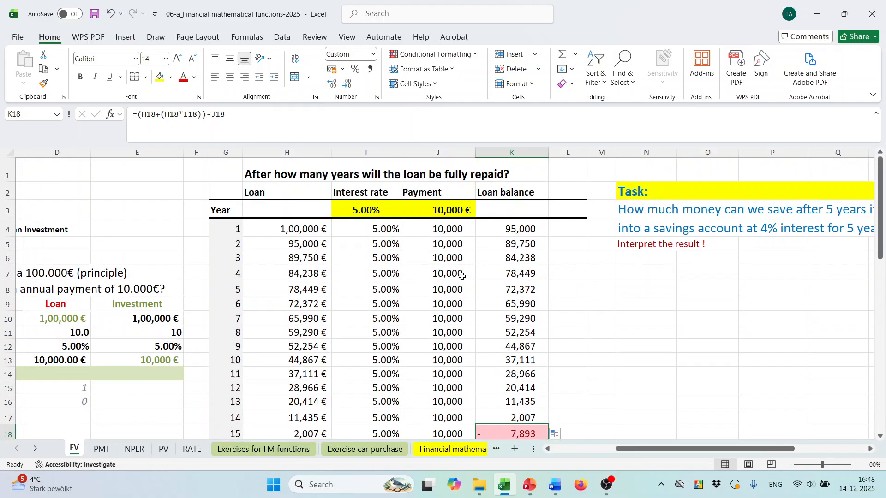
scroll(523, 389, "down", 1)
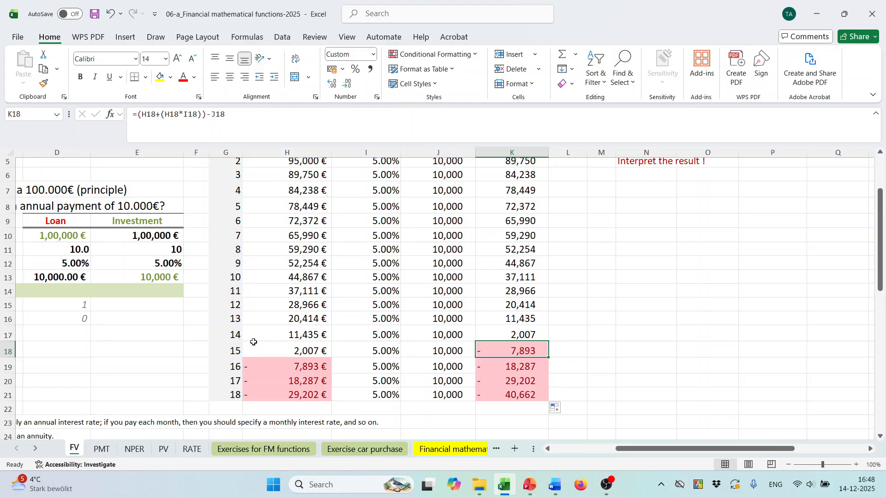
left_click_drag(632, 450, 572, 451)
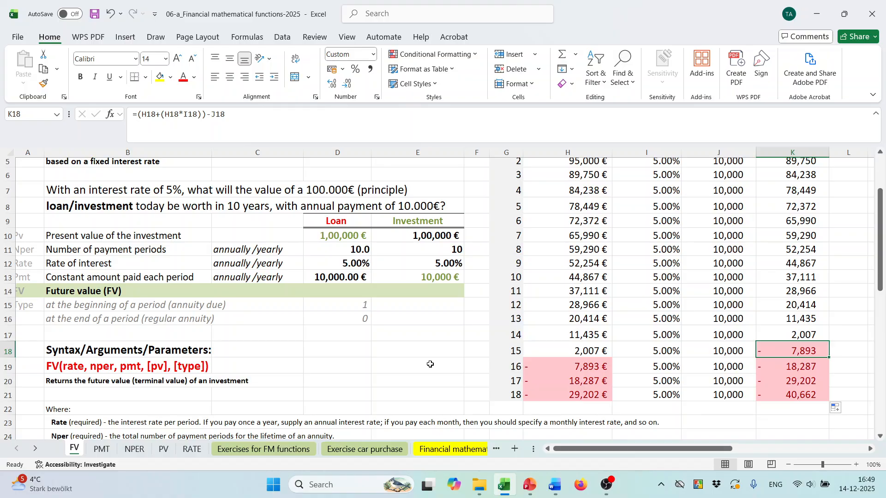
left_click(342, 290)
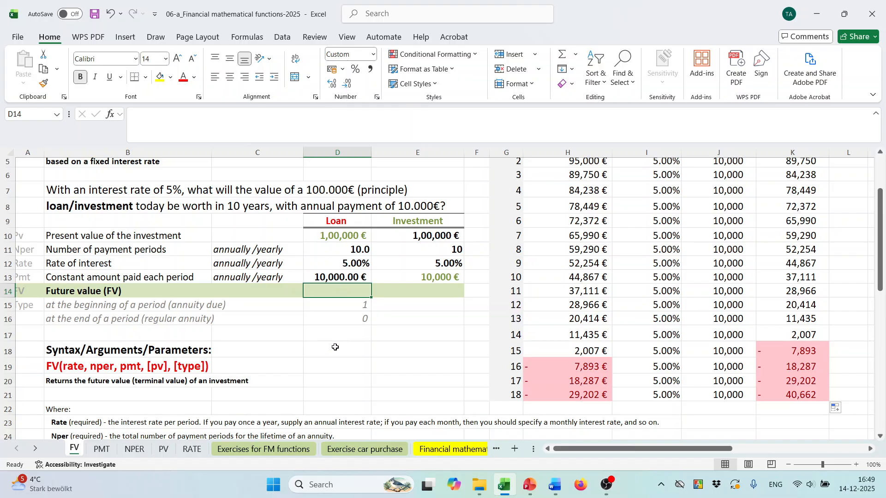
left_click(395, 293)
left_click(314, 290)
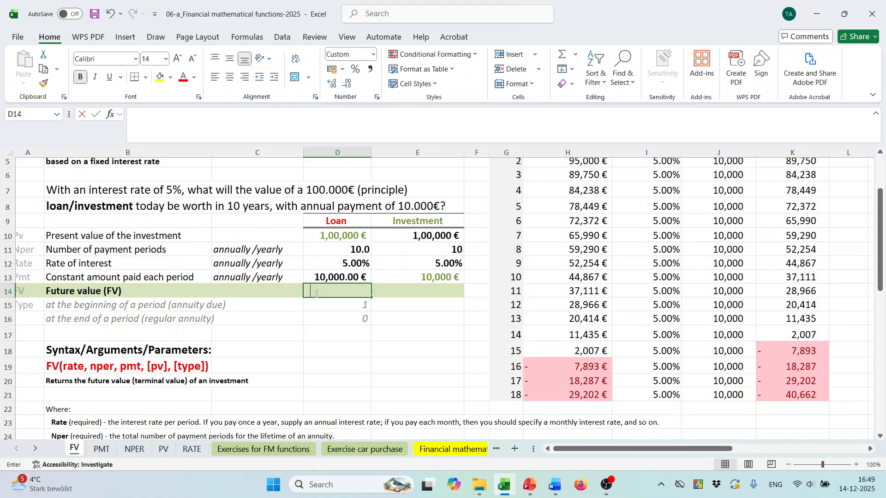
type("=")
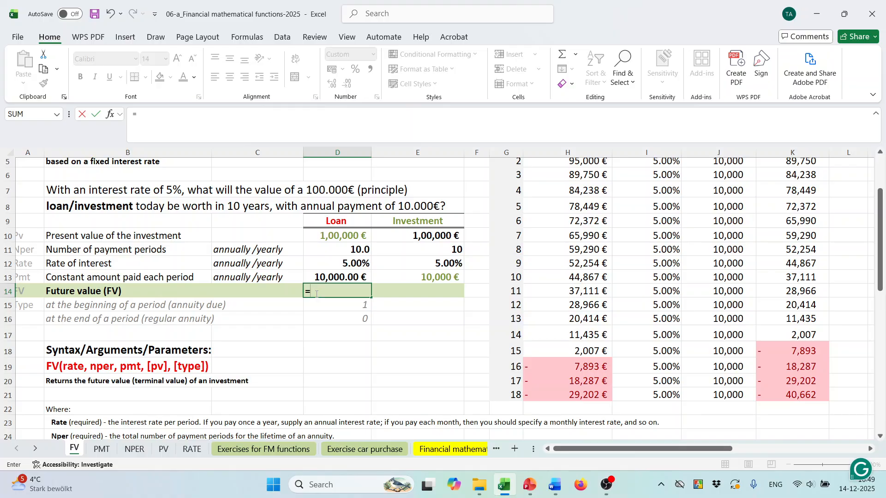
type("fv")
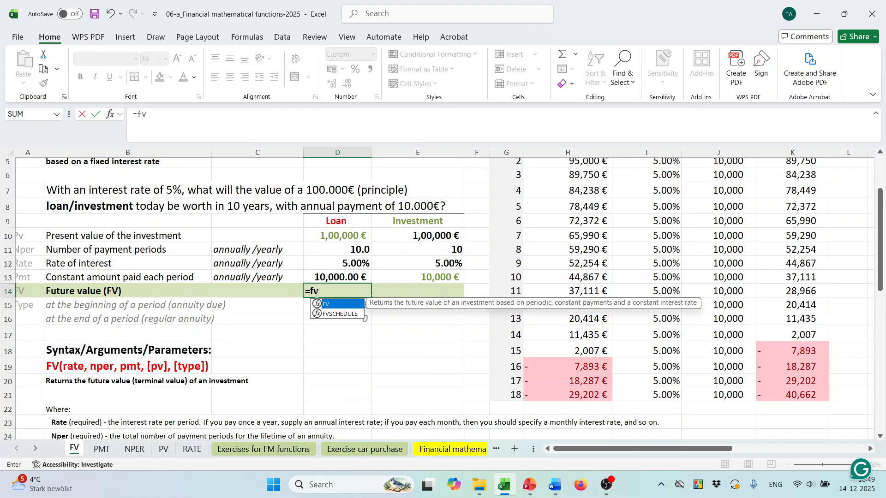
key("Tab")
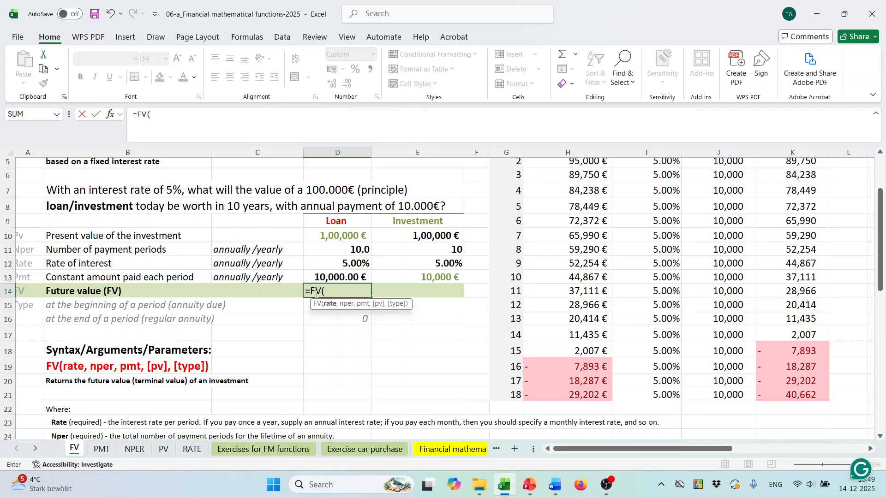
key("BackSpace")
key("BackSpace")
key("BackSpace")
key("BackSpace")
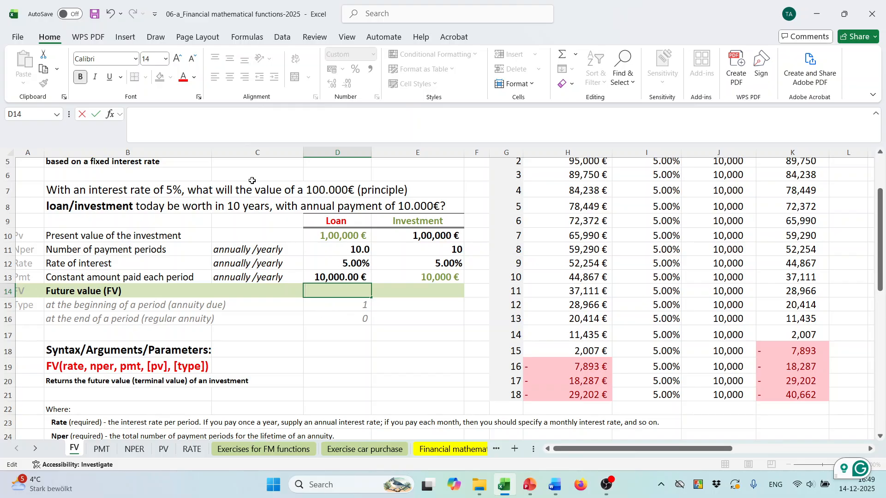
left_click(253, 41)
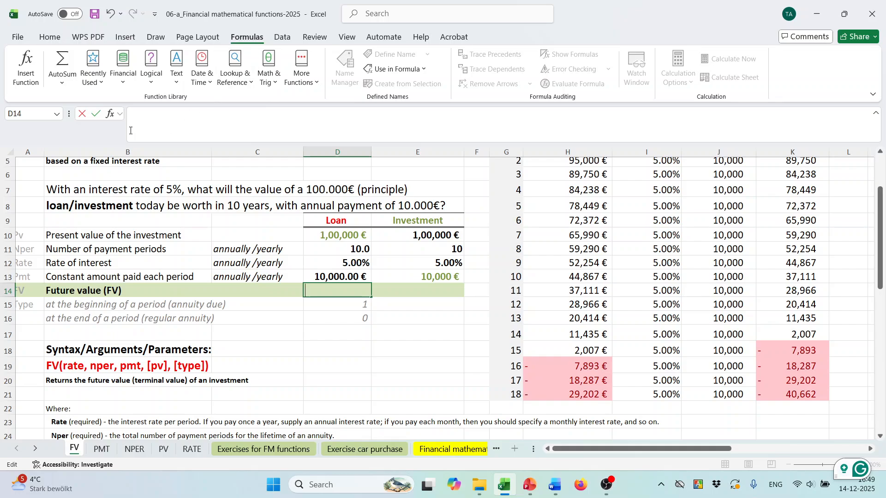
left_click(121, 76)
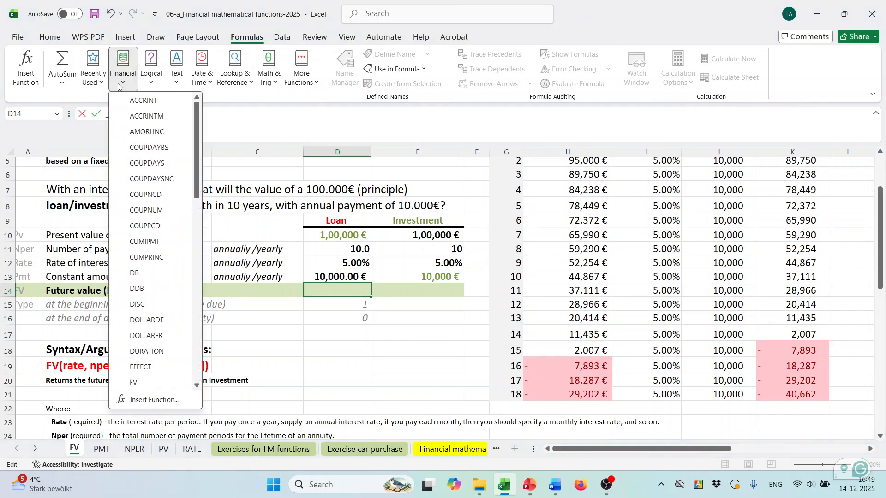
left_click(136, 382)
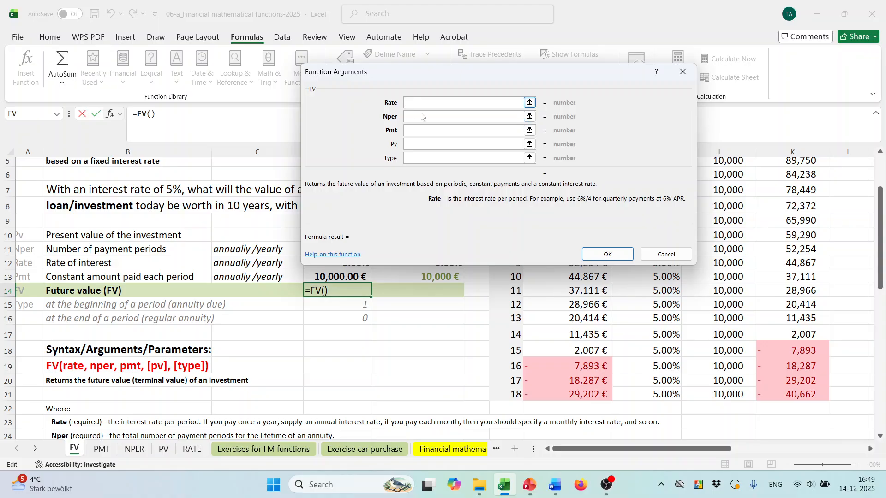
left_click_drag(417, 74, 534, 63)
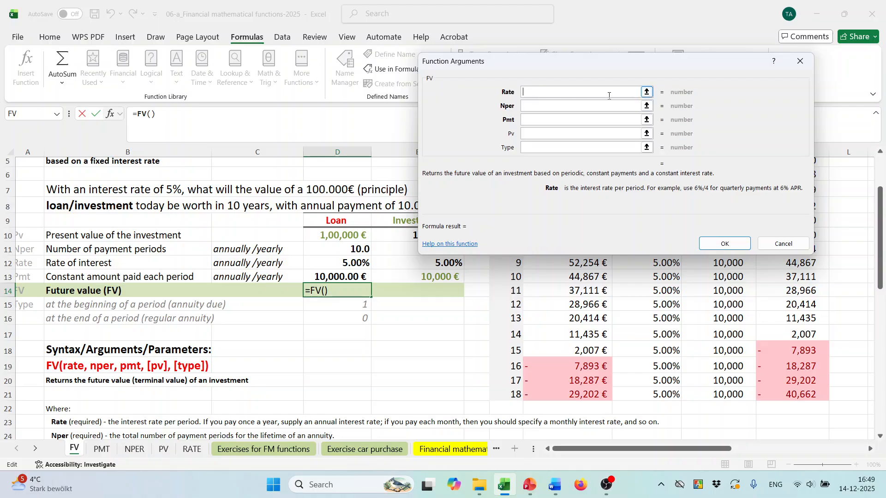
left_click(802, 64)
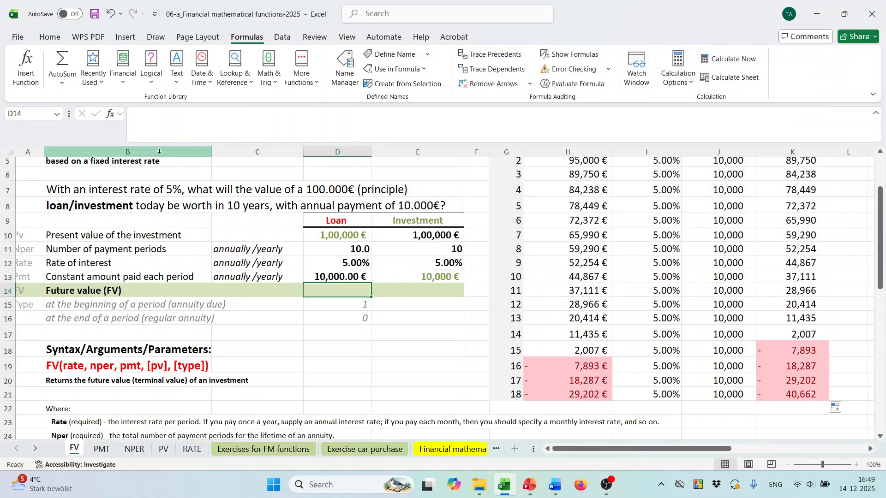
Search the available functions for fv and open the FV arguments for the loan's future value in D14
left_click(110, 114)
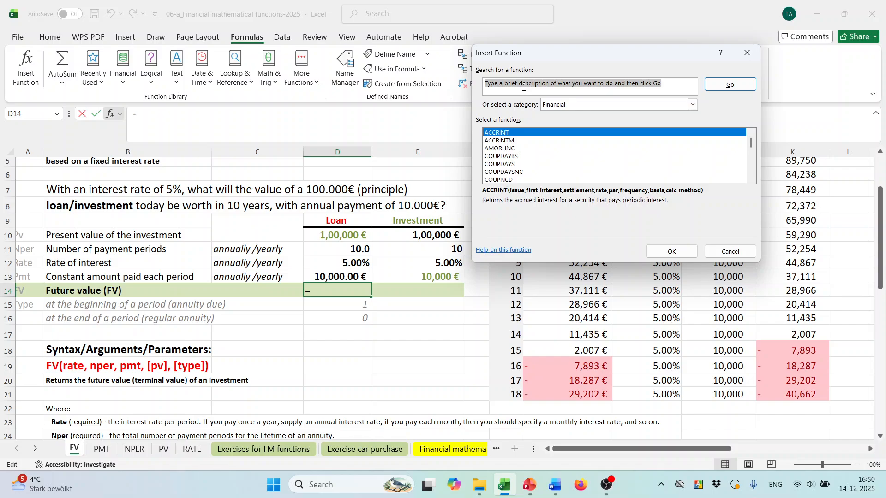
type("fv")
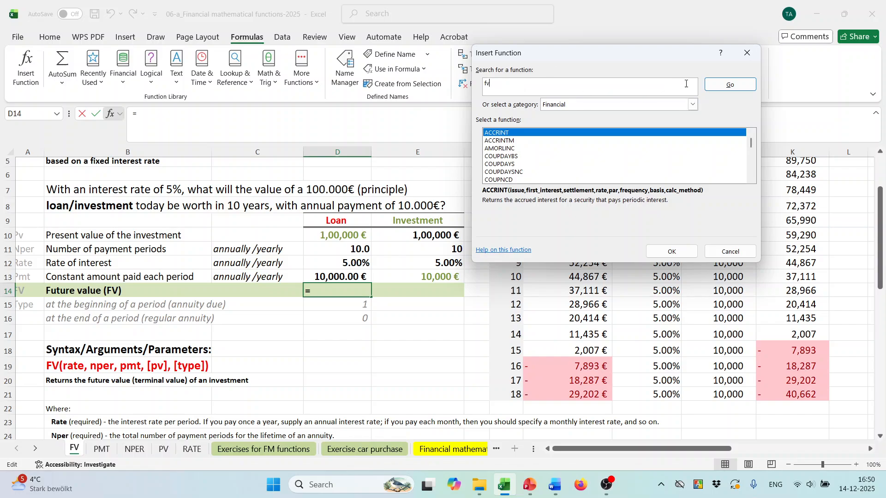
key("Return")
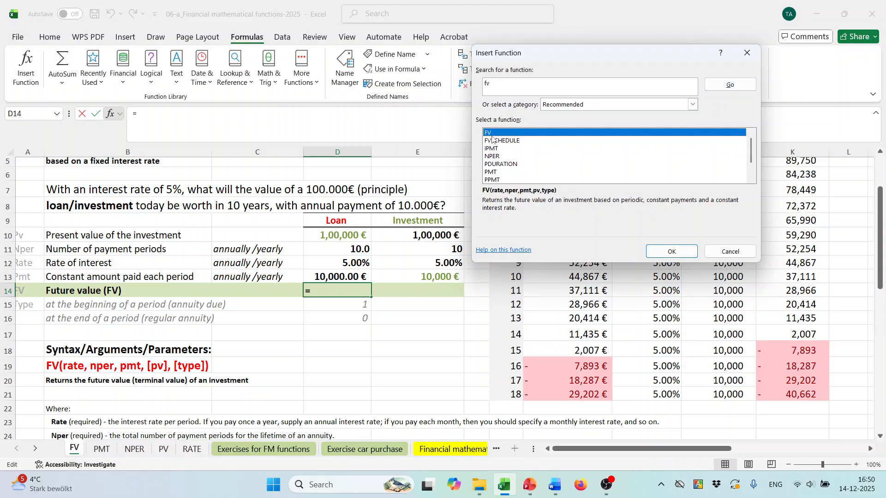
left_click(679, 256)
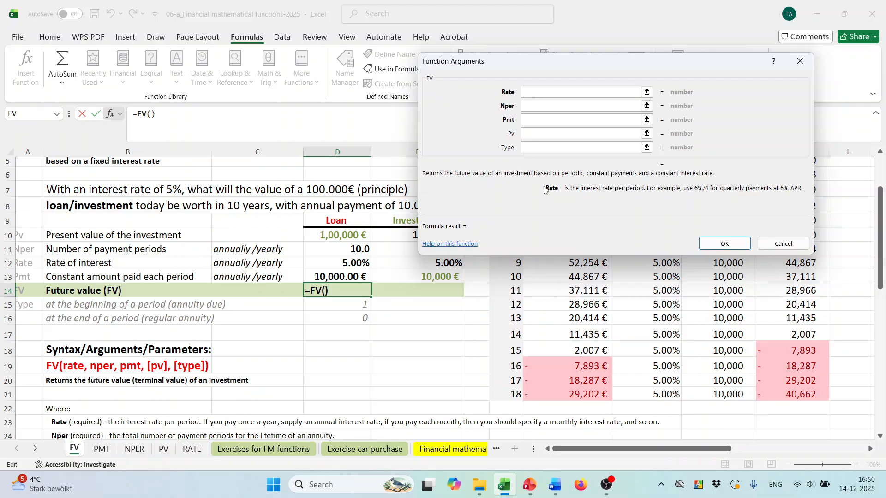
Review the FV argument descriptions and the four usage notes below the syntax, and cancel the open FV function
scroll(254, 307, "down", 2)
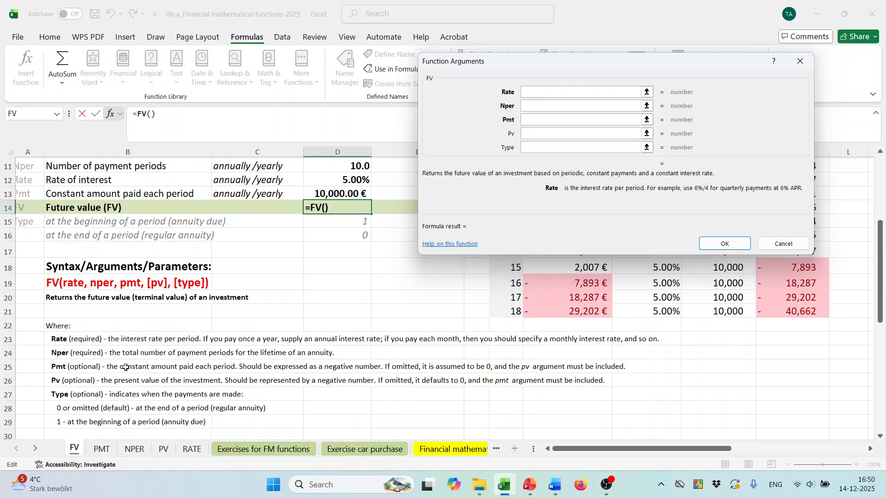
scroll(122, 369, "up", 2)
scroll(138, 368, "down", 3)
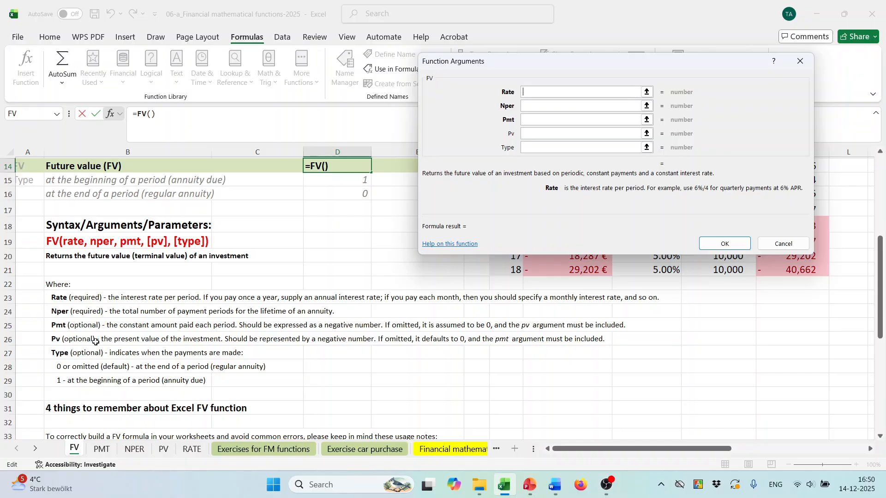
scroll(97, 352, "down", 3)
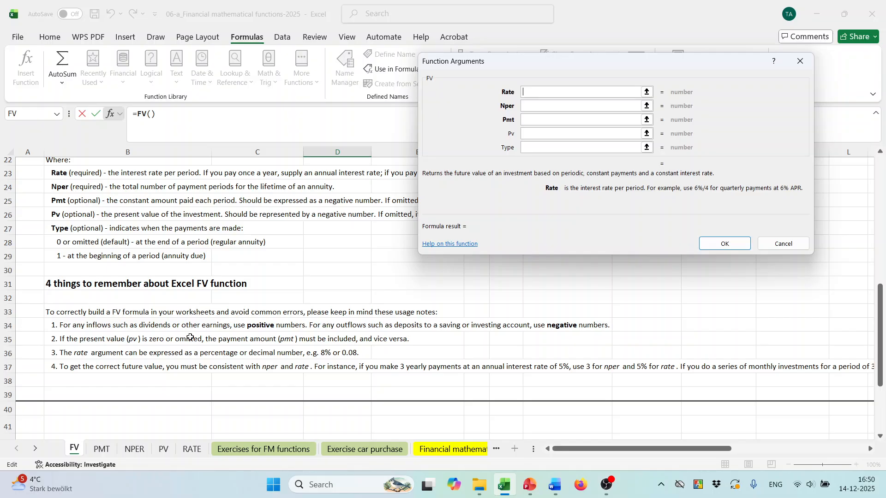
scroll(185, 333, "up", 2)
scroll(187, 400, "down", 1)
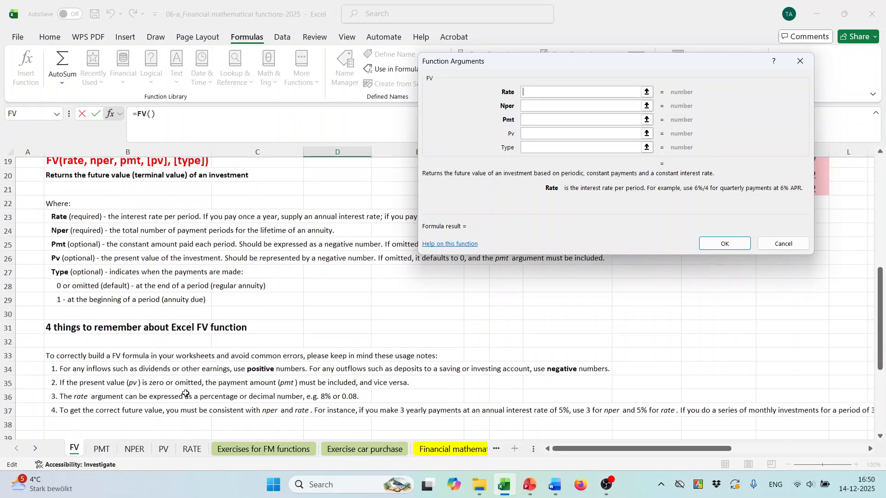
scroll(240, 372, "up", 5)
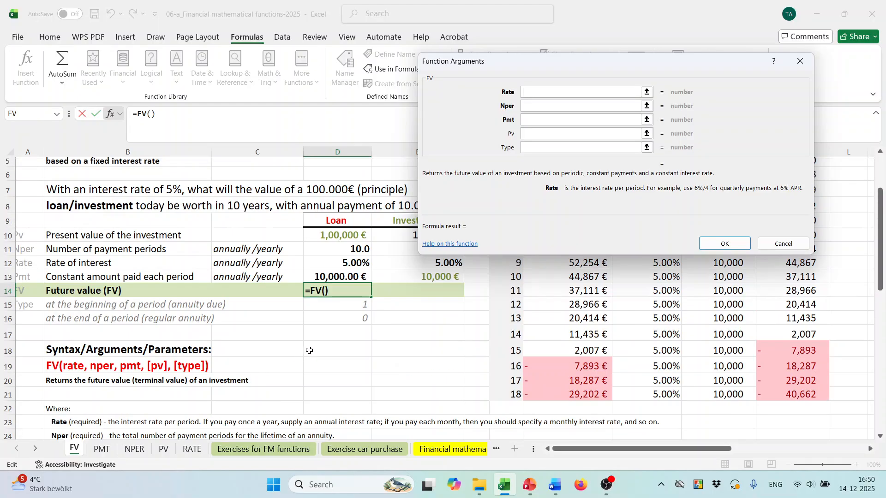
scroll(309, 351, "up", 1)
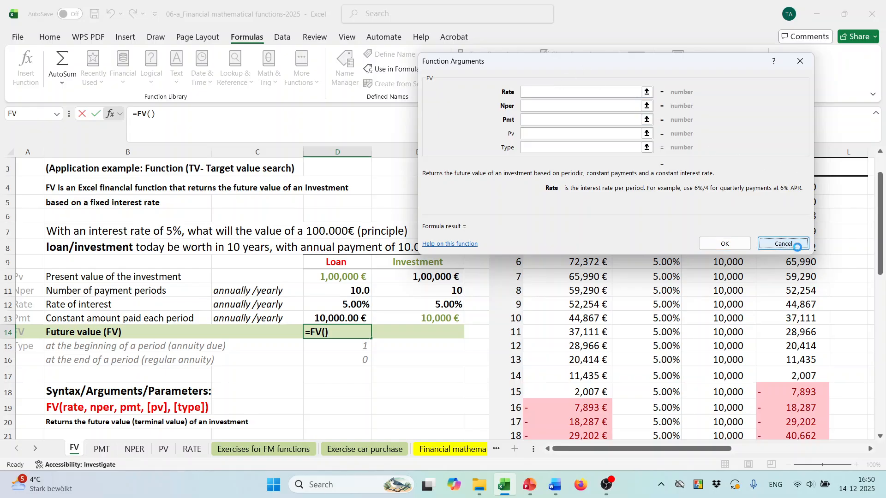
left_click(783, 243)
Examine the interest rates and payments from year 1 onward and the year 12 loan balance in K15
scroll(716, 265, "down", 1)
scroll(716, 265, "up", 2)
left_click_drag(643, 231, 718, 273)
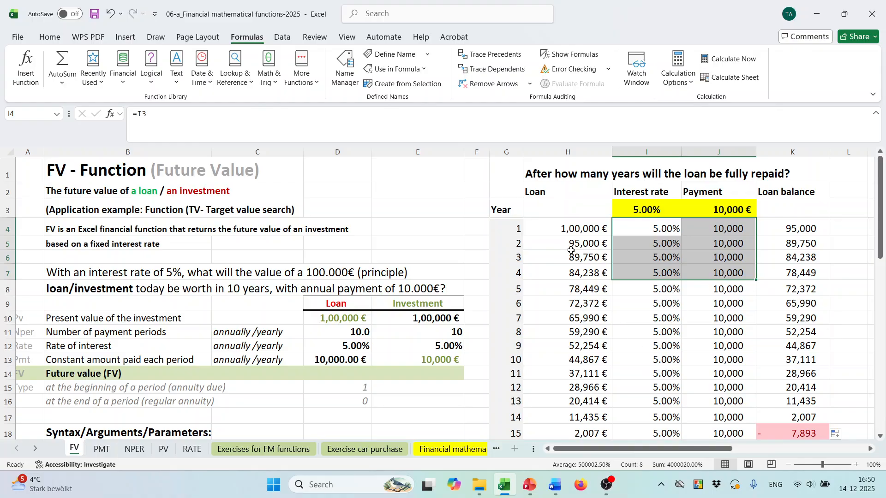
left_click(639, 303)
left_click_drag(655, 229, 718, 375)
left_click(516, 388)
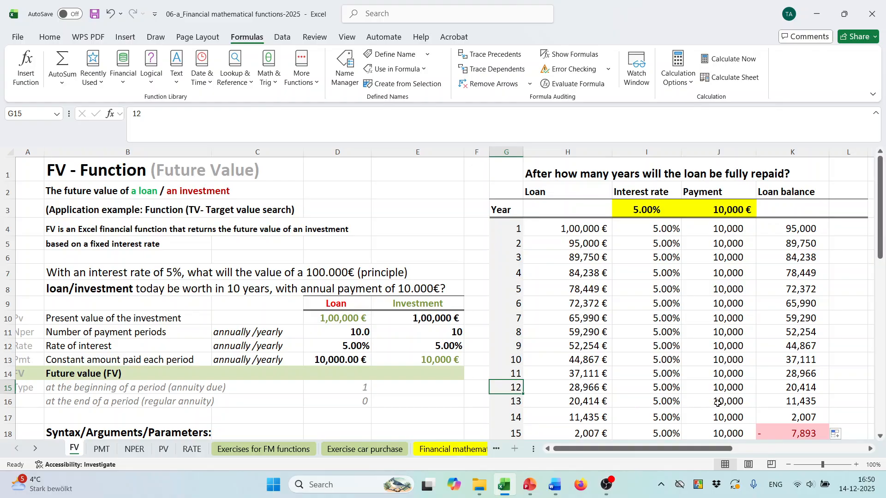
left_click(800, 390)
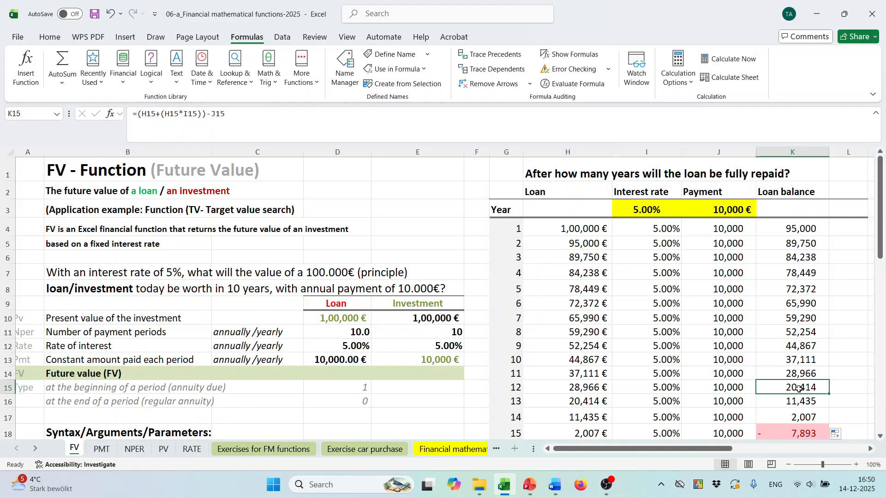
Start an FV function in D14 for the loan, with D12 as the rate and D11 as the number of periods
scroll(489, 328, "down", 1)
scroll(577, 332, "up", 1)
scroll(669, 344, "down", 1)
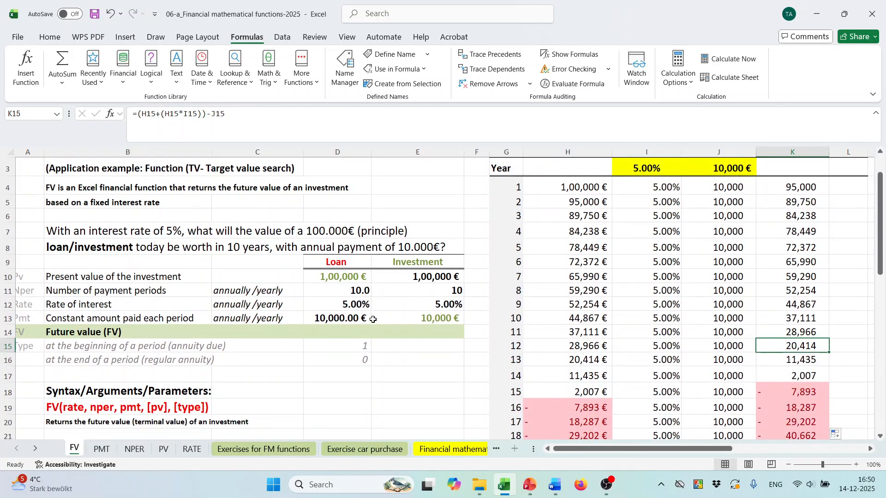
left_click(328, 332)
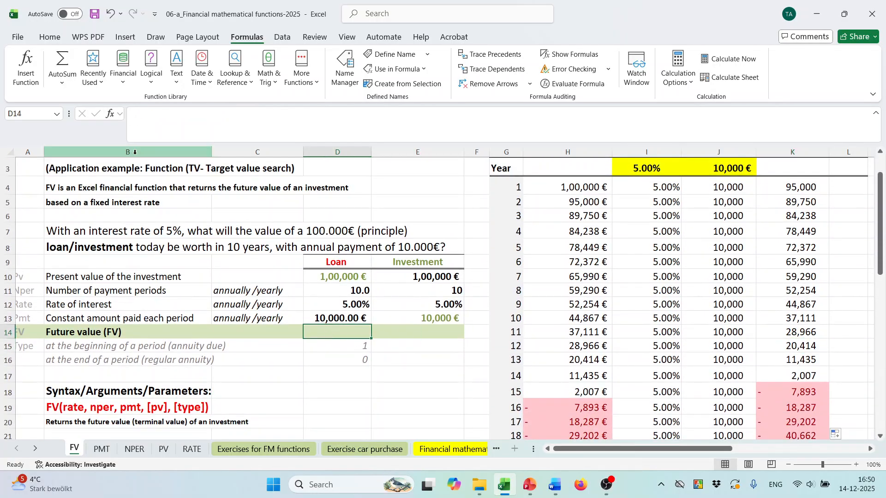
left_click(111, 114)
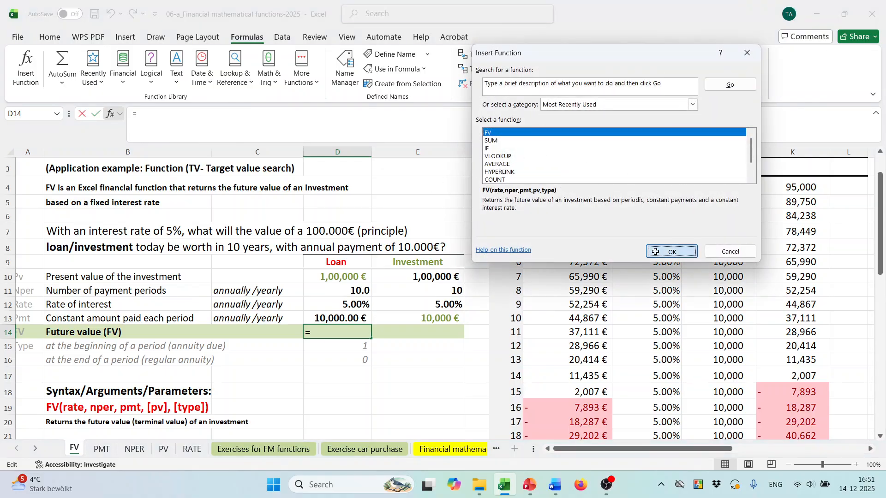
left_click(656, 255)
left_click_drag(552, 70, 610, 101)
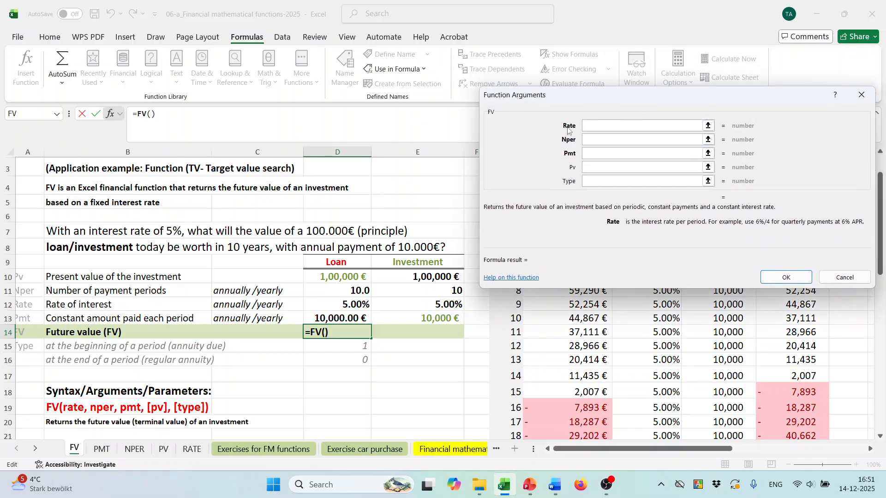
left_click(358, 309)
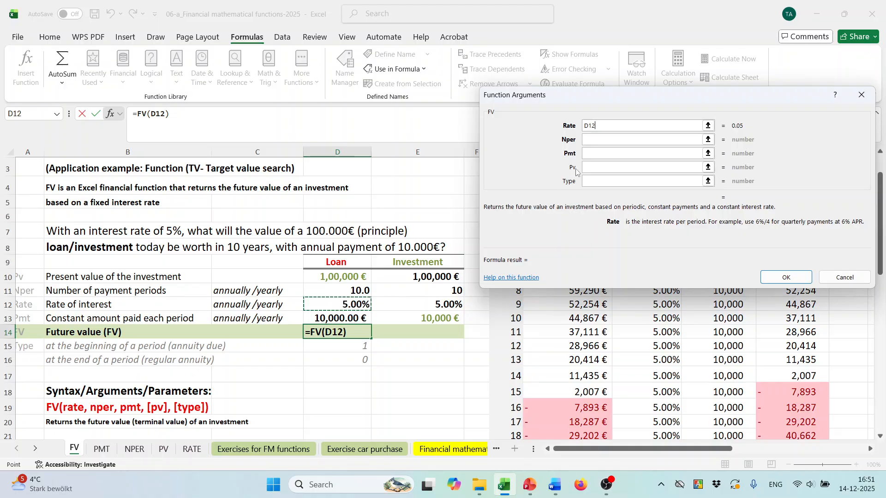
left_click(592, 140)
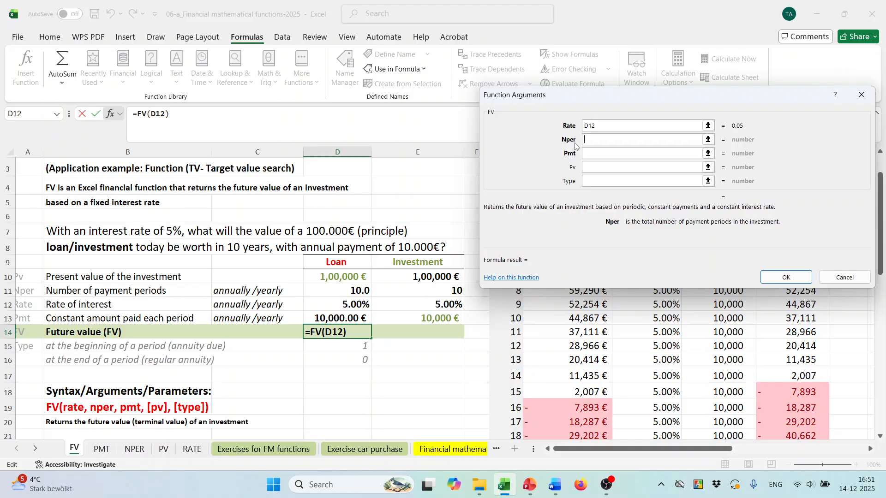
left_click(360, 292)
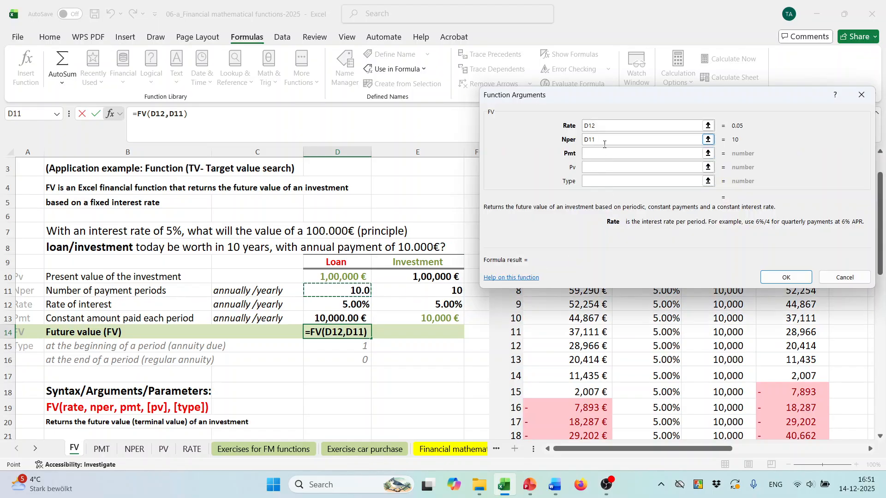
Complete the loan's FV function with -D13 as the payment and D10 as the present value
left_click(587, 155)
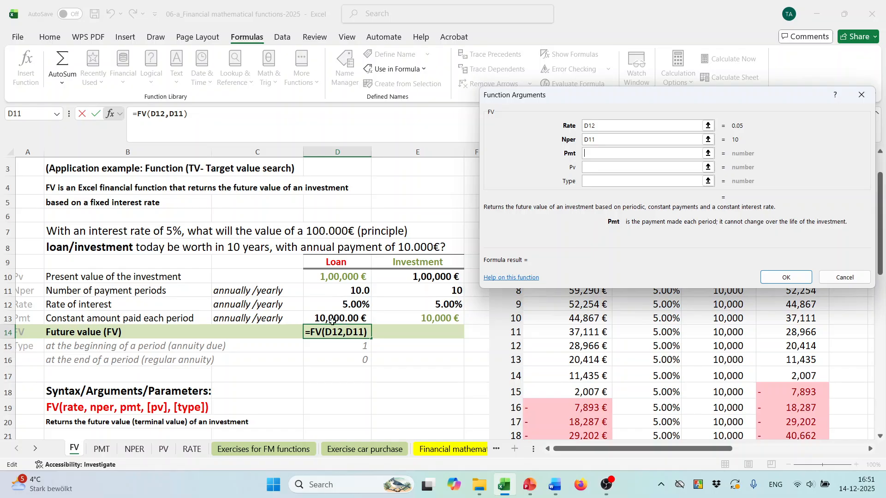
type("-")
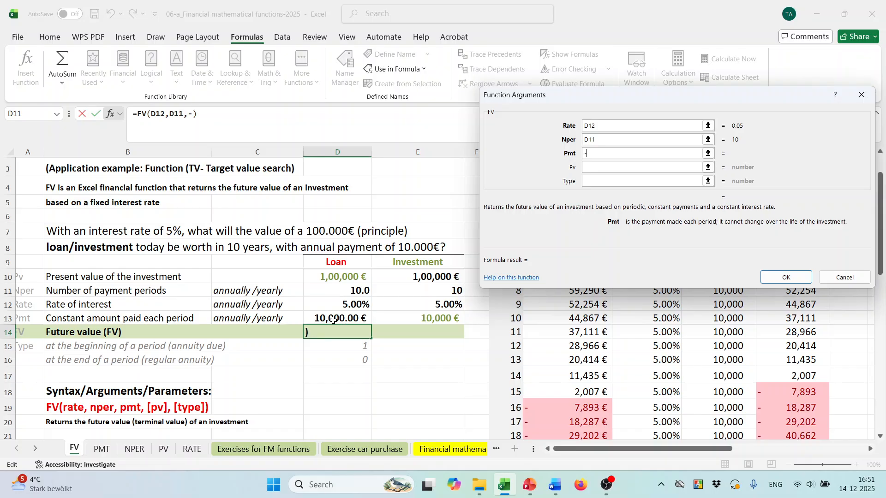
left_click(333, 320)
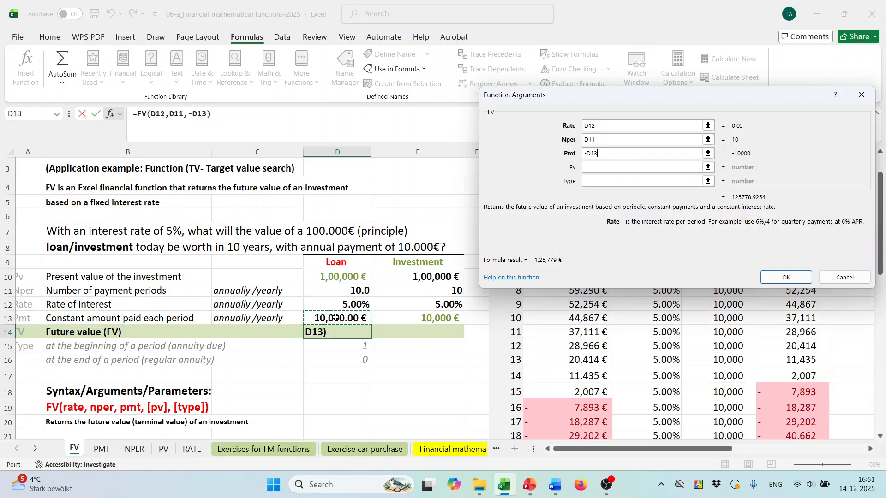
left_click(604, 169)
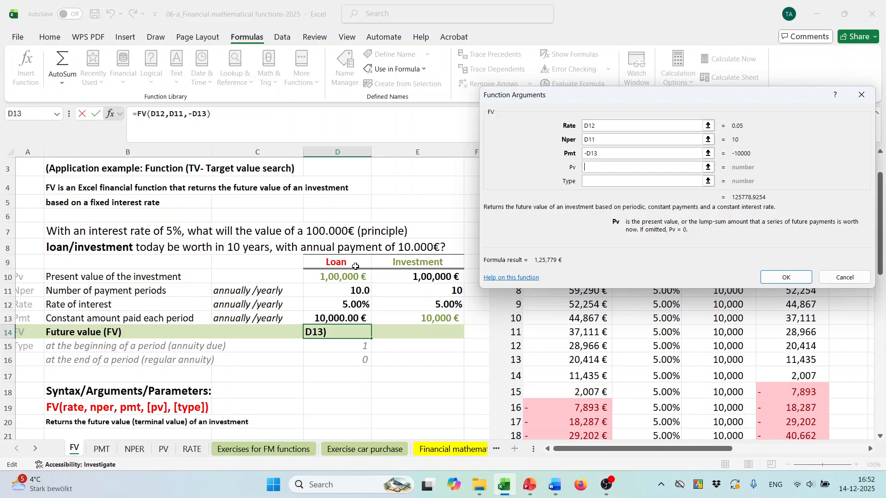
left_click(339, 276)
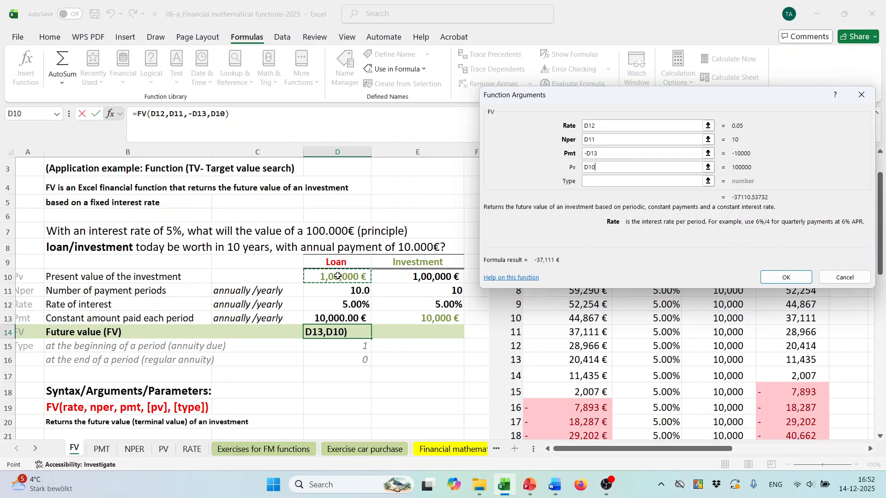
left_click(768, 277)
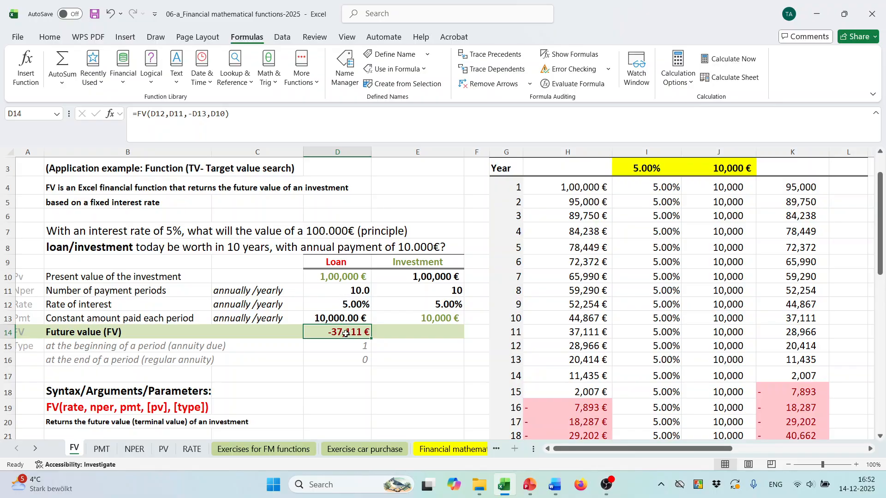
Check the loan's present value, number of payment periods and interest rate in D10:D12
left_click(344, 289)
left_click(343, 280)
left_click(343, 290)
left_click(344, 309)
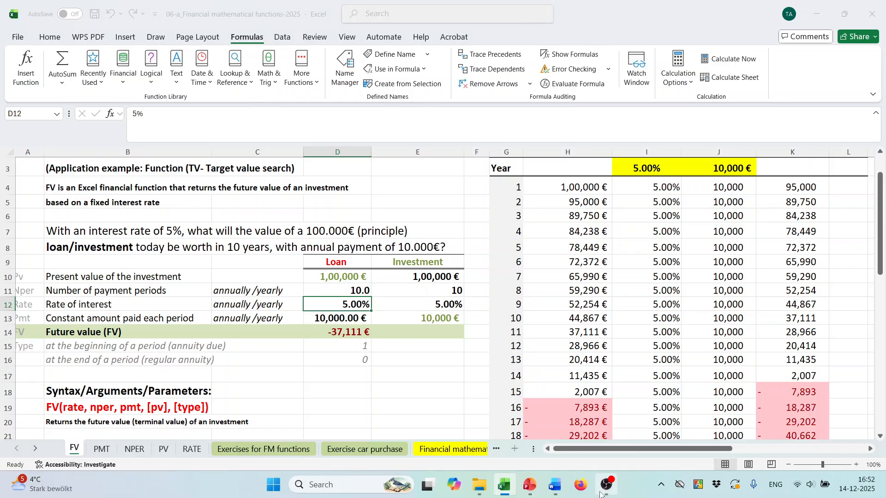
left_click(606, 485)
left_click(873, 354)
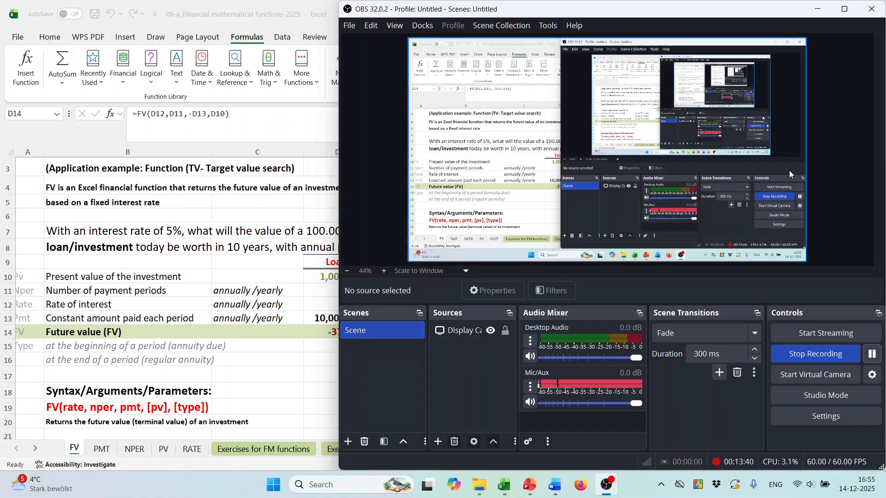
key("alt+Tab")
Review the loan's number of periods, constant payment in D13 and future value formula in D14
left_click(361, 291)
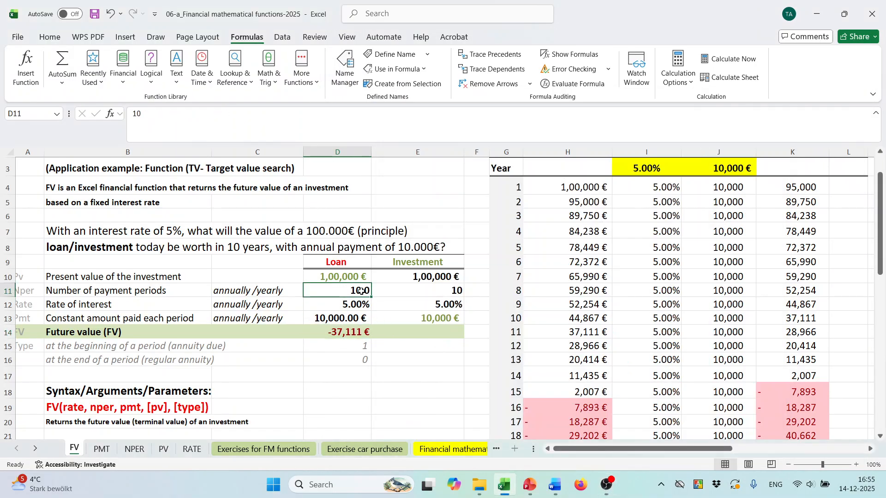
left_click(338, 263)
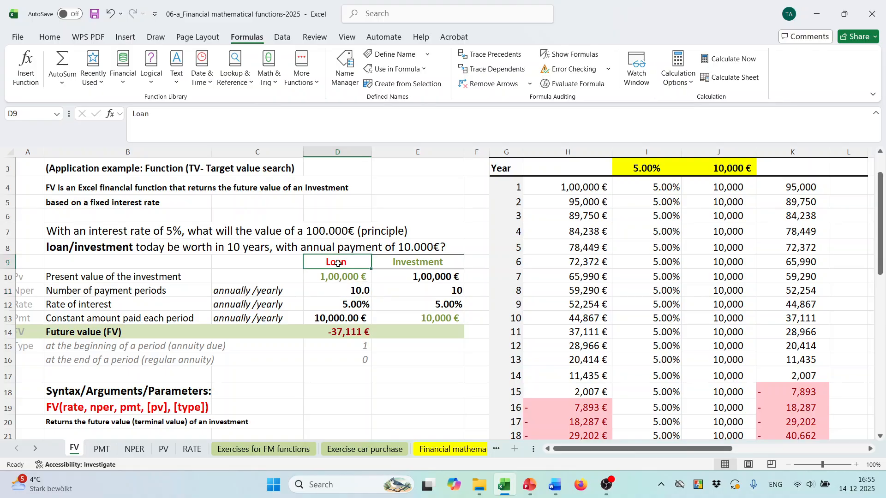
left_click(353, 319)
left_click(350, 336)
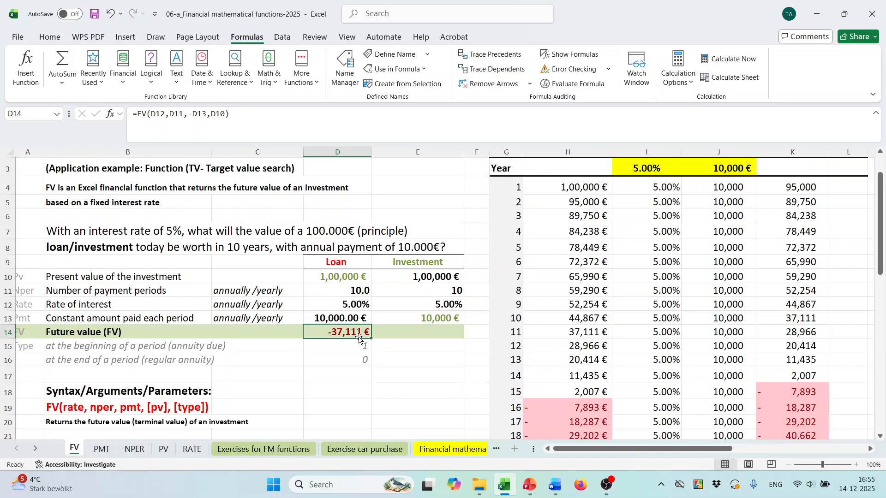
left_click(361, 295)
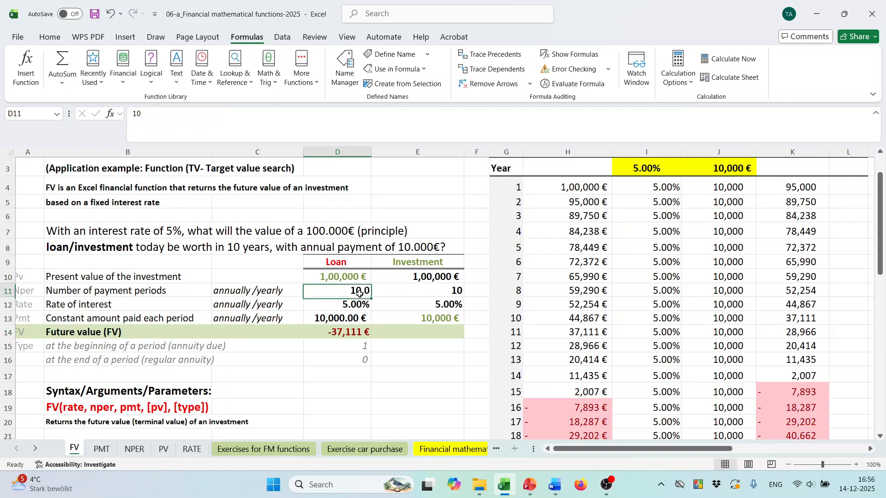
Start an FV function in E14 for the investment, with E12 as the rate and E11 as the number of periods
left_click(411, 330)
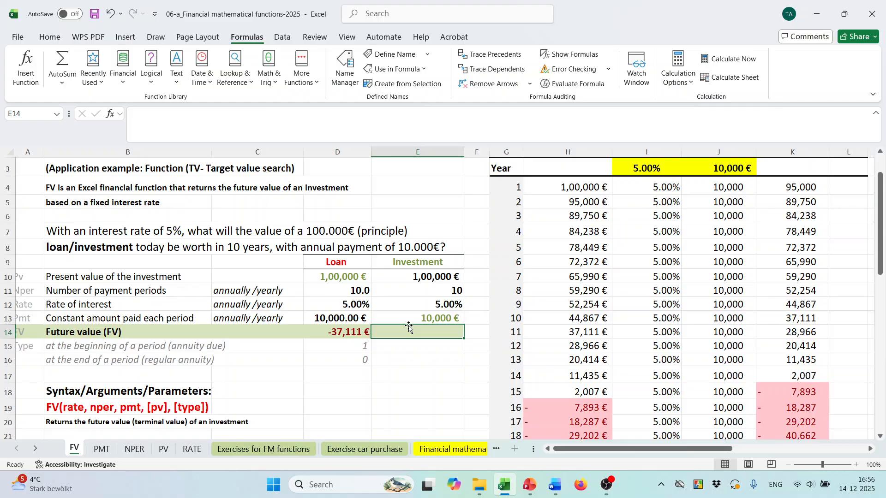
type("=")
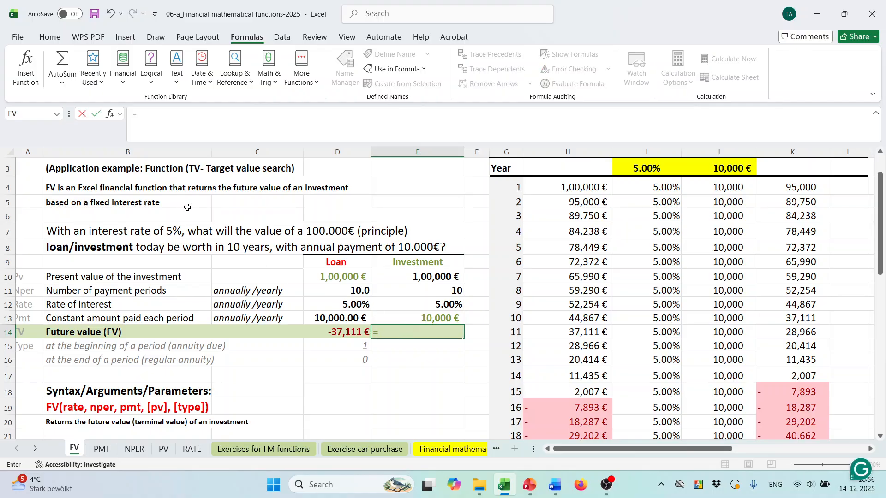
left_click(110, 113)
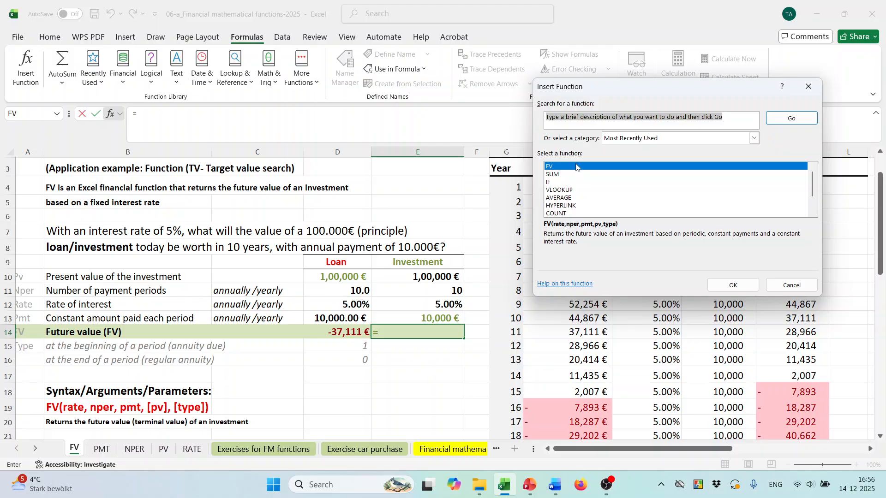
left_click(744, 286)
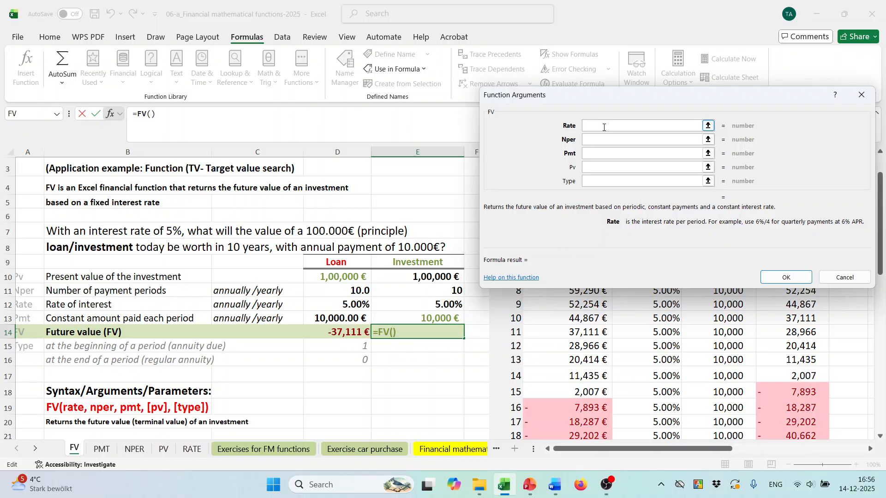
left_click(428, 303)
left_click(592, 140)
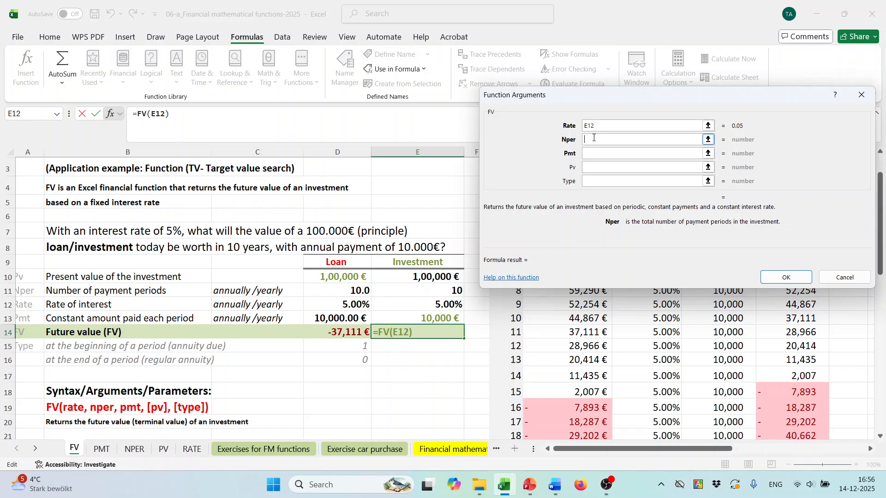
left_click(440, 289)
Complete the investment's FV function with E13 as the payment and -E10 as the present value
left_click(587, 155)
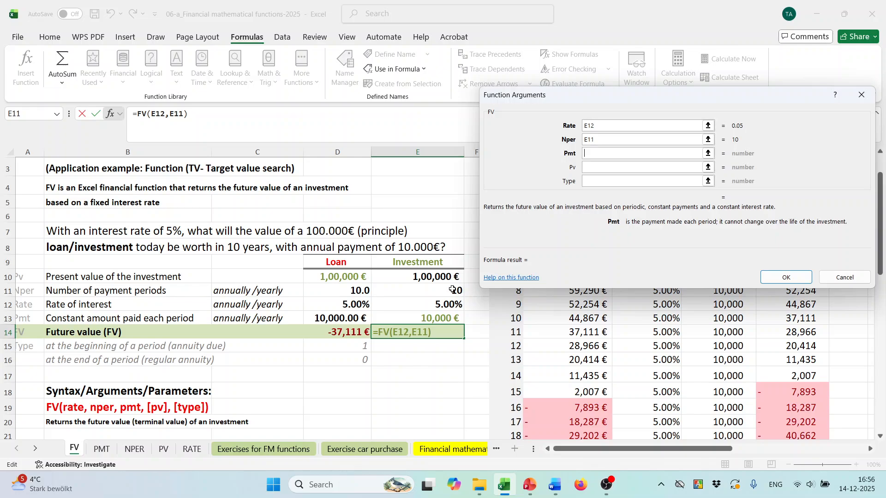
left_click(431, 319)
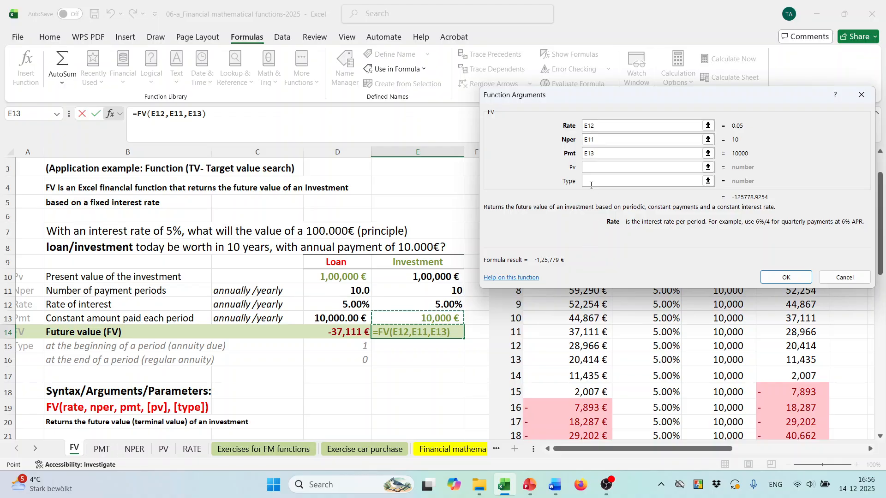
left_click(590, 168)
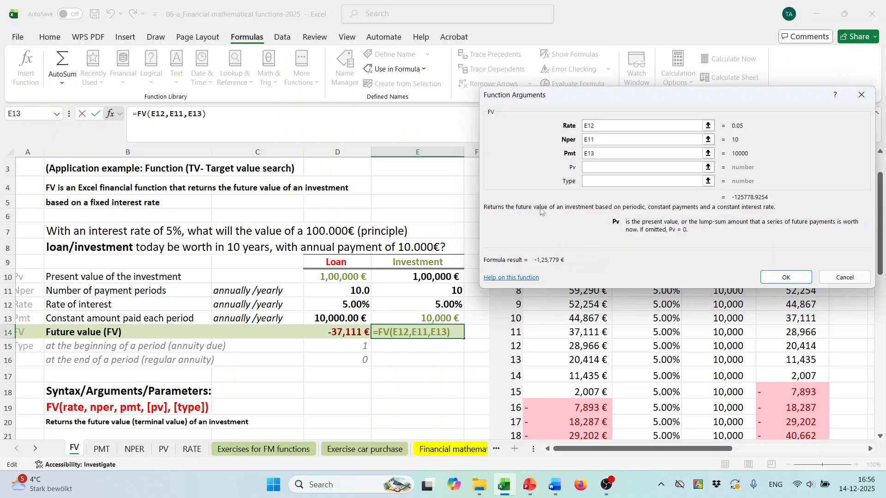
type("-")
left_click(412, 276)
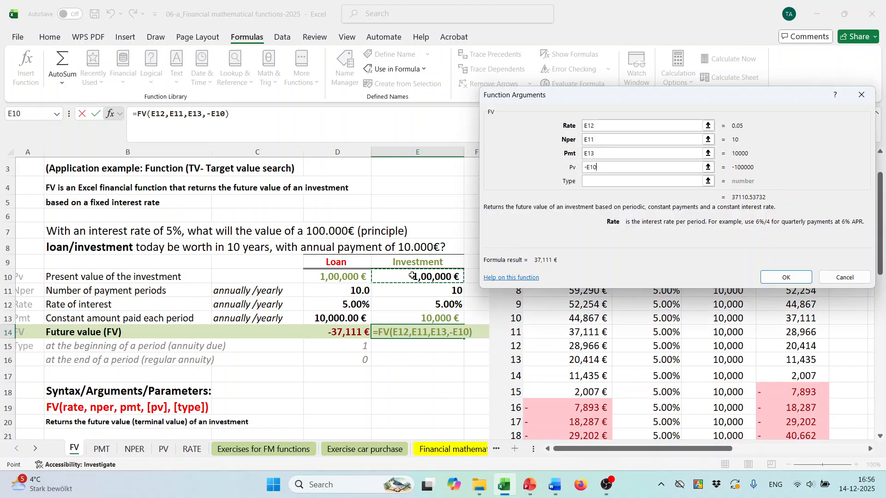
left_click(785, 277)
left_click(454, 367)
left_click(440, 330)
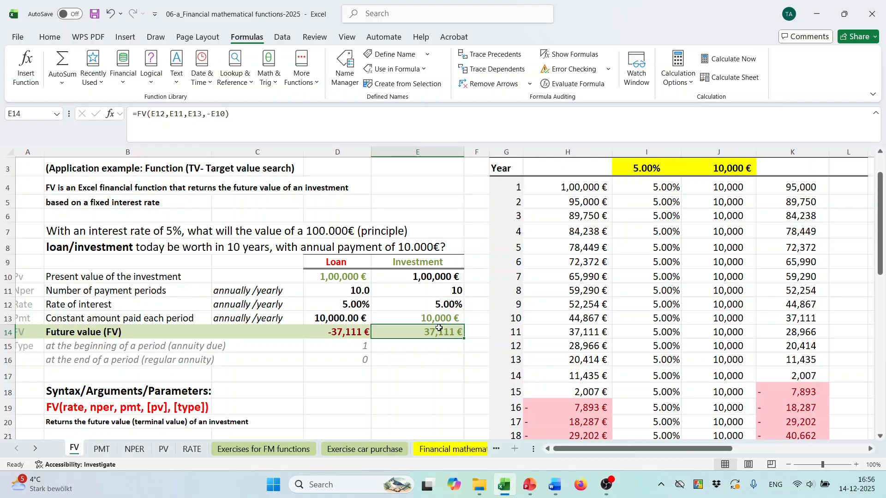
Examine the loan column's present value, payment periods and interest rate alongside the calculated future value
left_click(356, 291)
scroll(356, 291, "down", 1)
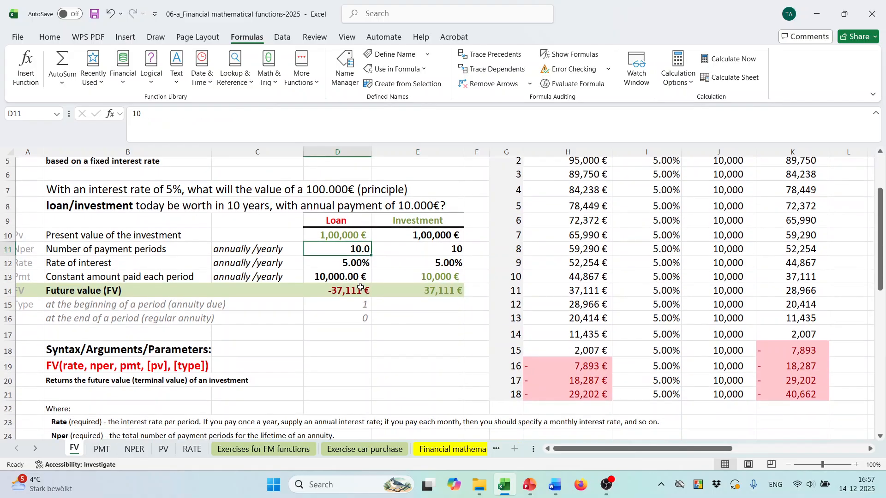
left_click(339, 350)
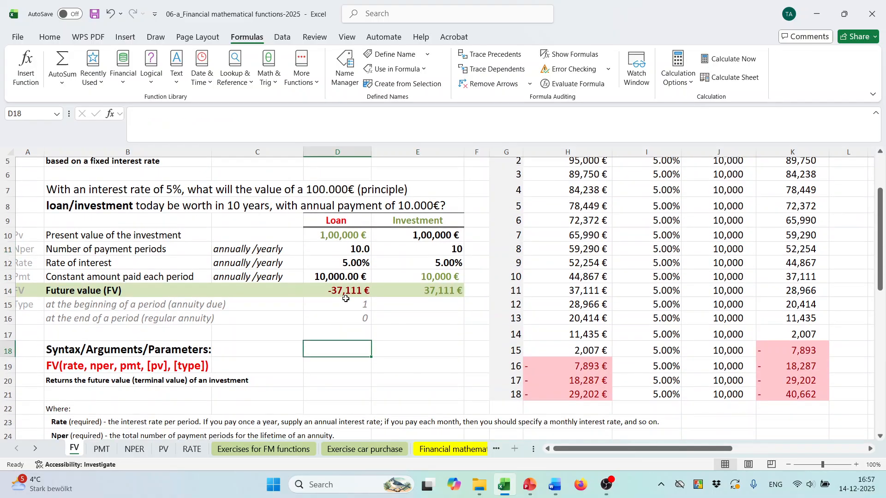
left_click(359, 249)
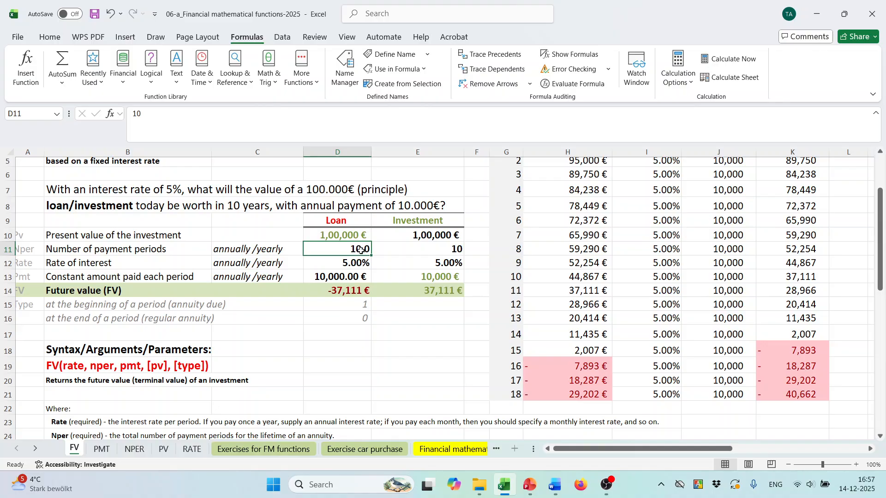
left_click(350, 268)
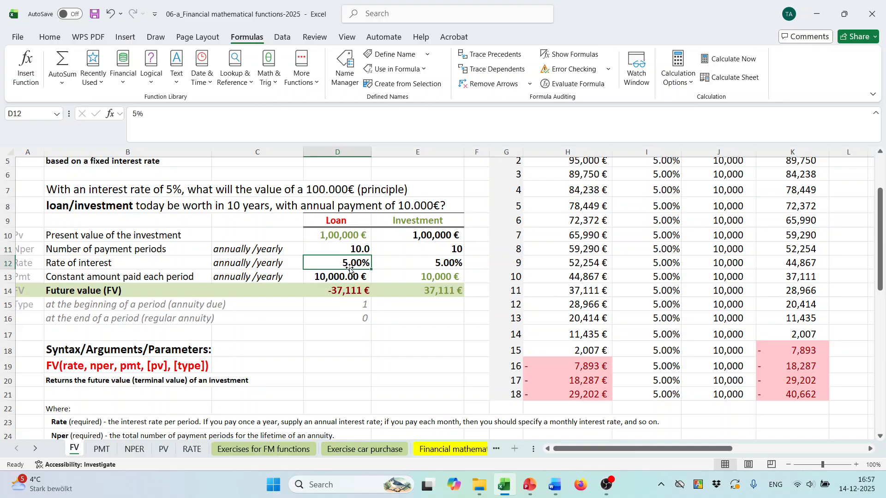
left_click(349, 247)
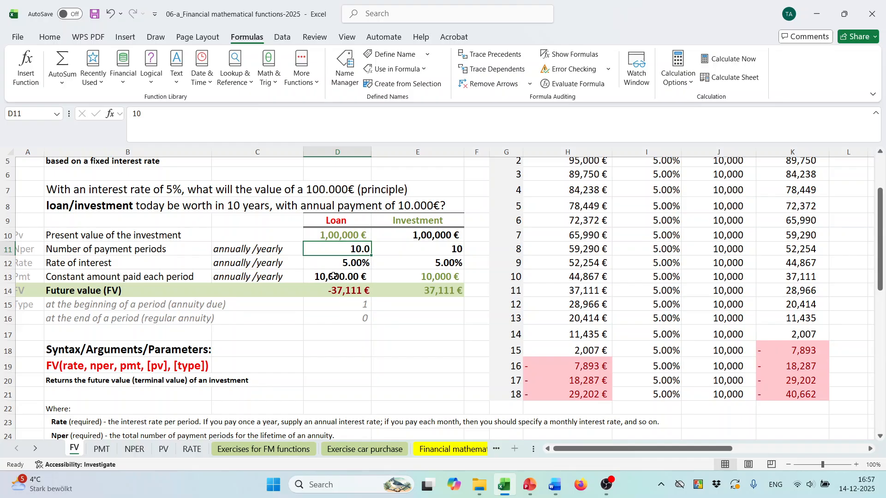
left_click(339, 237)
left_click(347, 268)
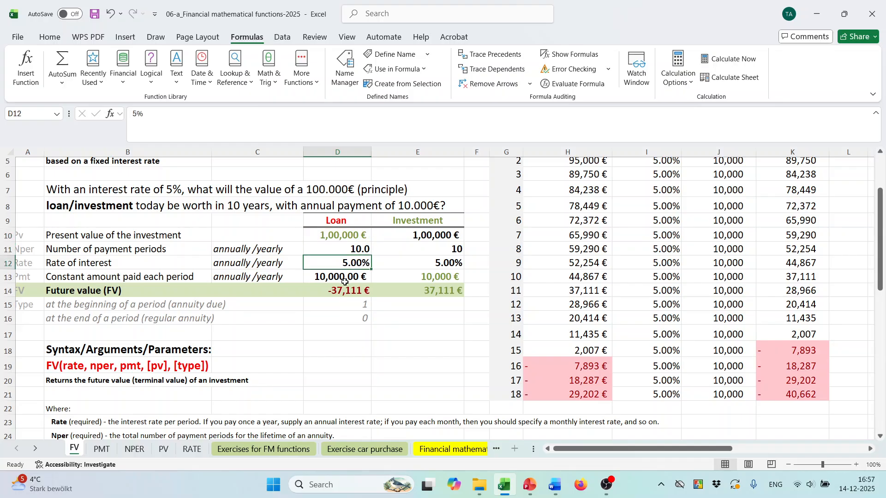
Open Goal Seek for the loan column and move its dialog beside the loan and investment figures
left_click(361, 246)
left_click(357, 332)
left_click(356, 235)
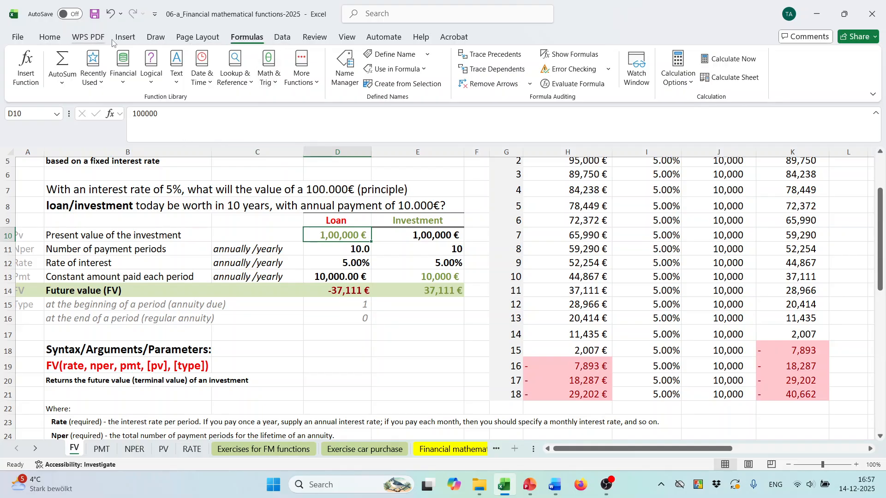
left_click(280, 38)
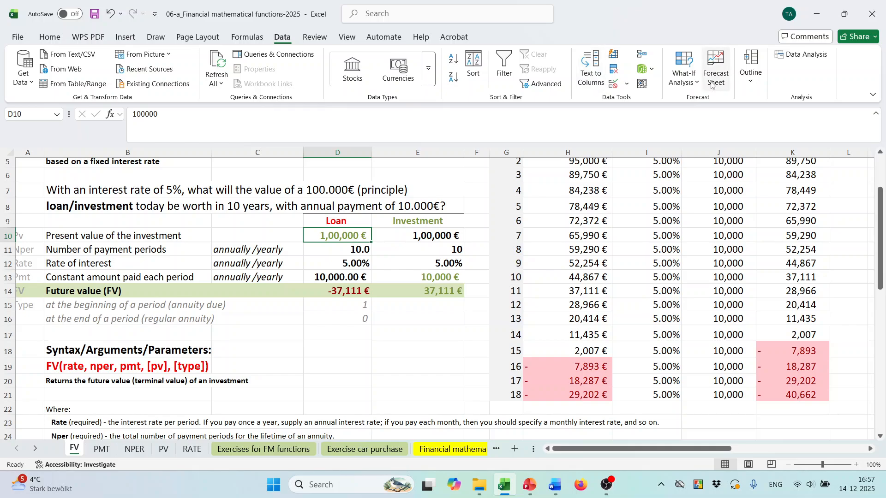
left_click(683, 74)
left_click(706, 117)
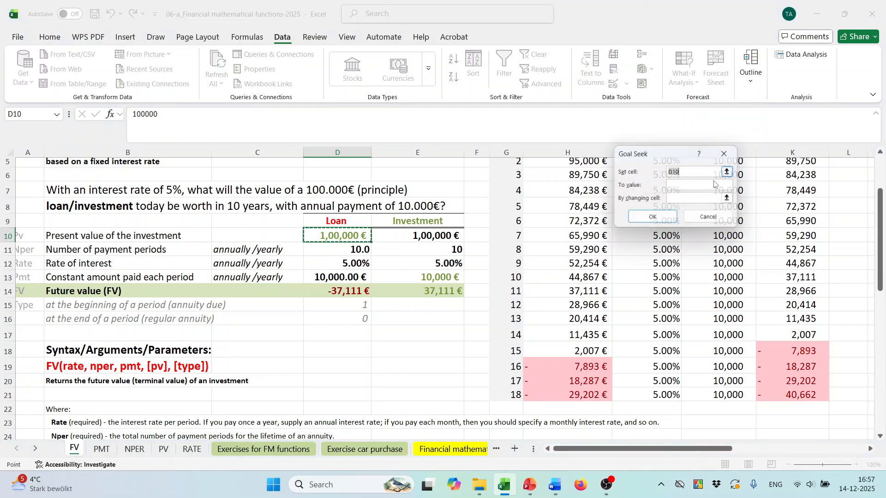
left_click_drag(664, 138, 592, 192)
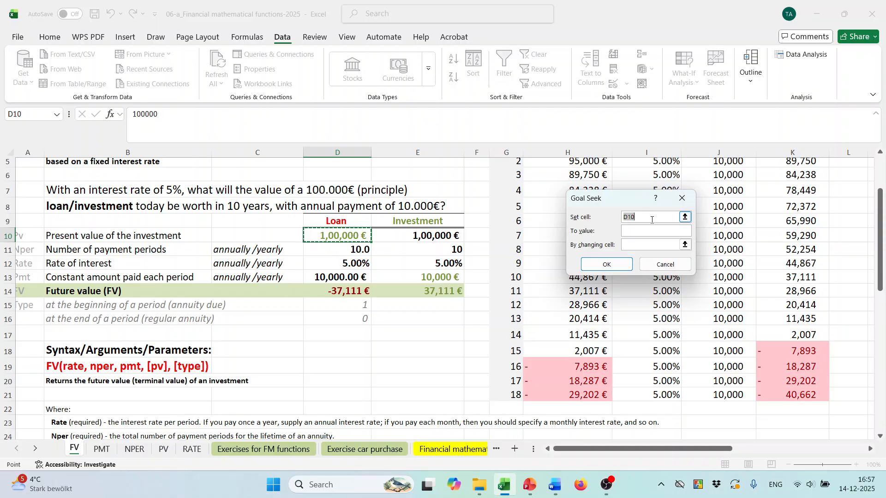
Make the loan's future value in D14 the Goal Seek set cell
left_click(359, 255)
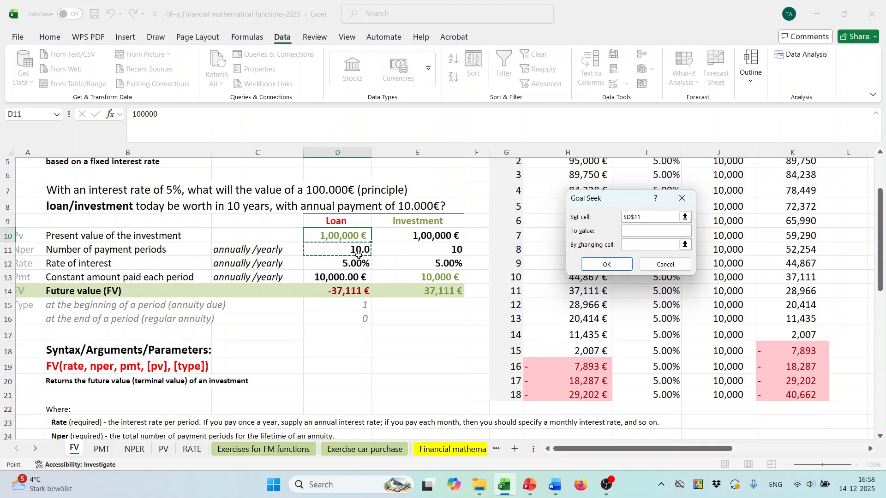
left_click(630, 231)
left_click(656, 214)
key("BackSpace")
key("BackSpace")
key("BackSpace")
key("BackSpace")
key("BackSpace")
left_click(360, 292)
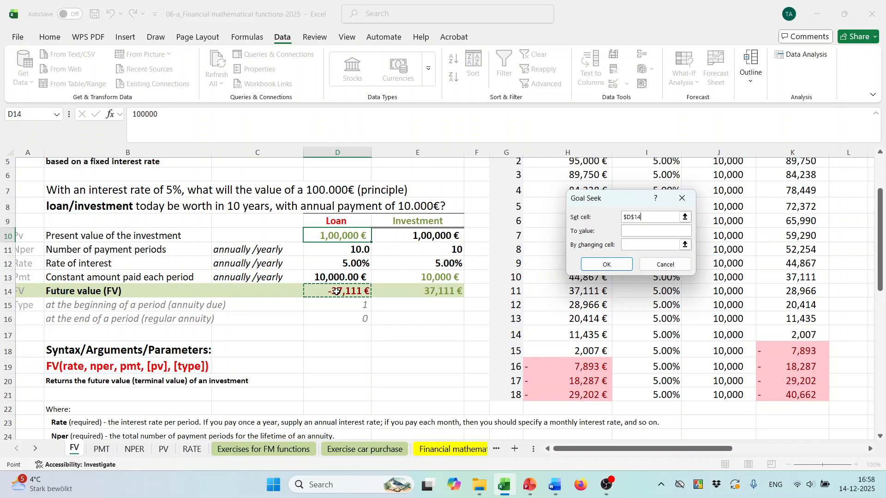
Goal-seek D14 to 0 by changing the loan's number of payment periods in D11, and keep the solution
left_click(631, 232)
left_click(636, 244)
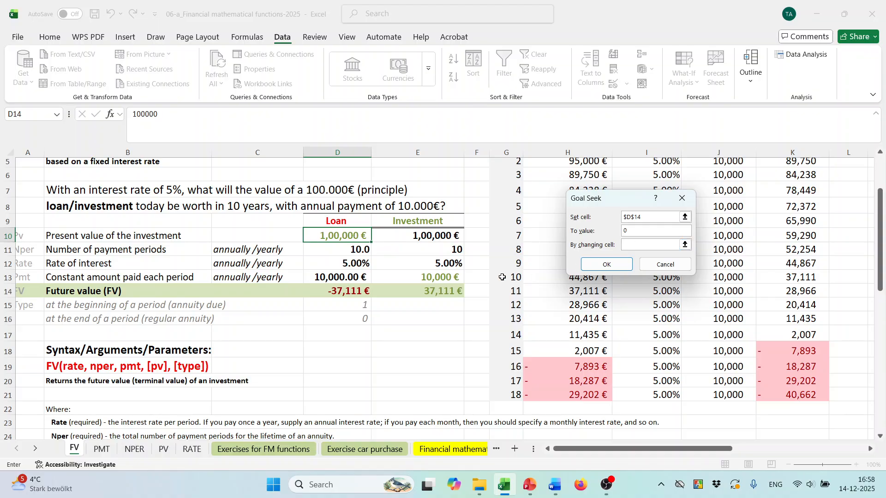
left_click(347, 248)
left_click(599, 266)
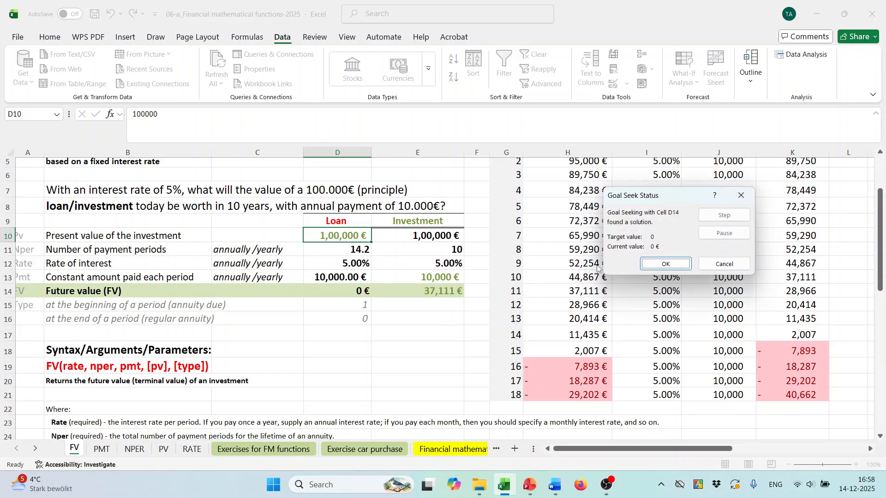
left_click(667, 265)
left_click(359, 251)
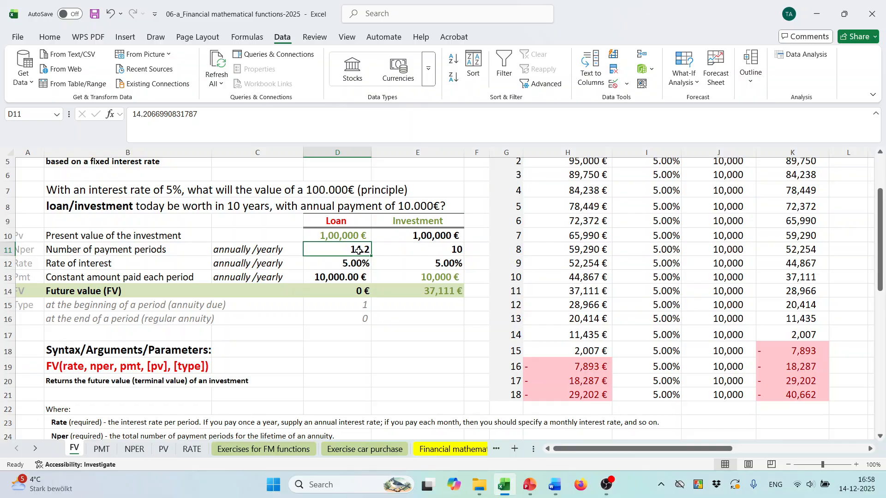
left_click(364, 293)
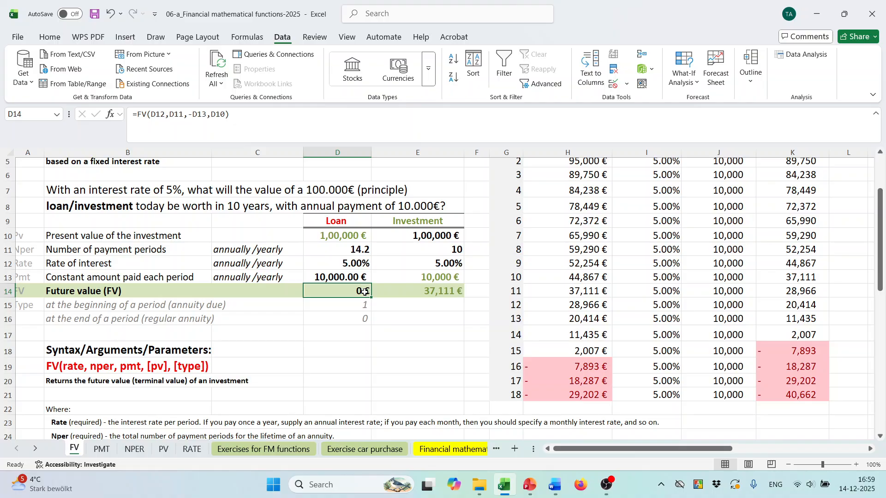
Start a second Goal Seek with the investment's future value in E14 as the set cell
left_click(428, 253)
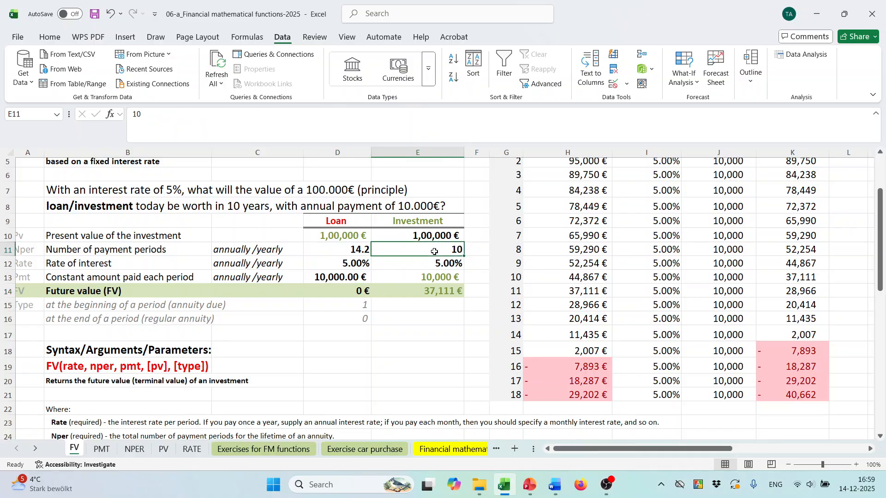
left_click(409, 290)
left_click(428, 249)
left_click(684, 74)
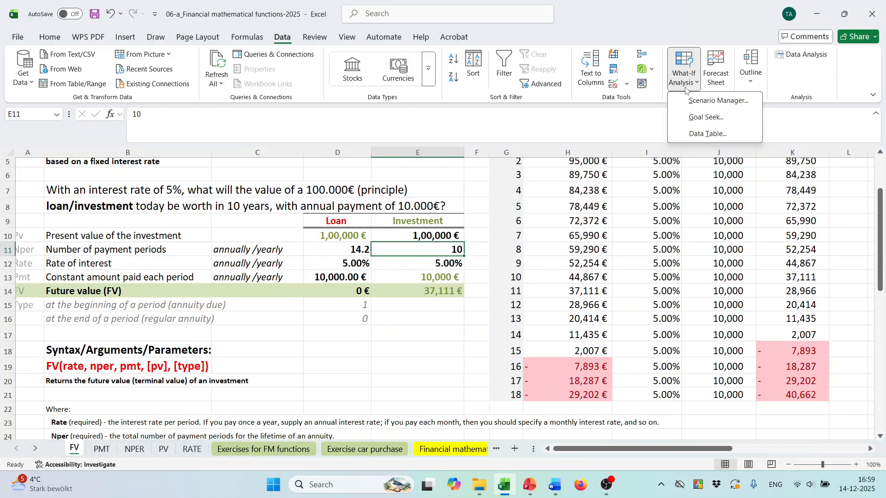
left_click(711, 120)
left_click(436, 290)
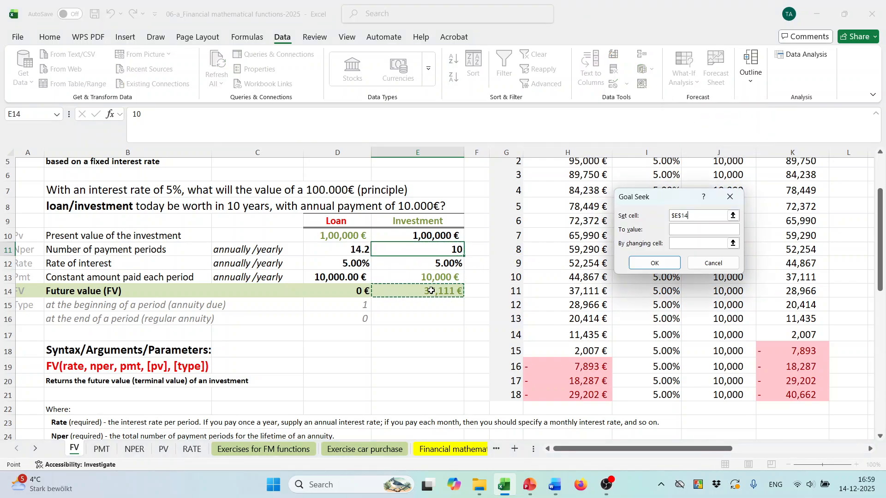
Goal-seek E14 to 0 by changing the investment's number of payment periods in E11, and keep the solution
left_click(686, 227)
type("0")
left_click(692, 244)
left_click(457, 250)
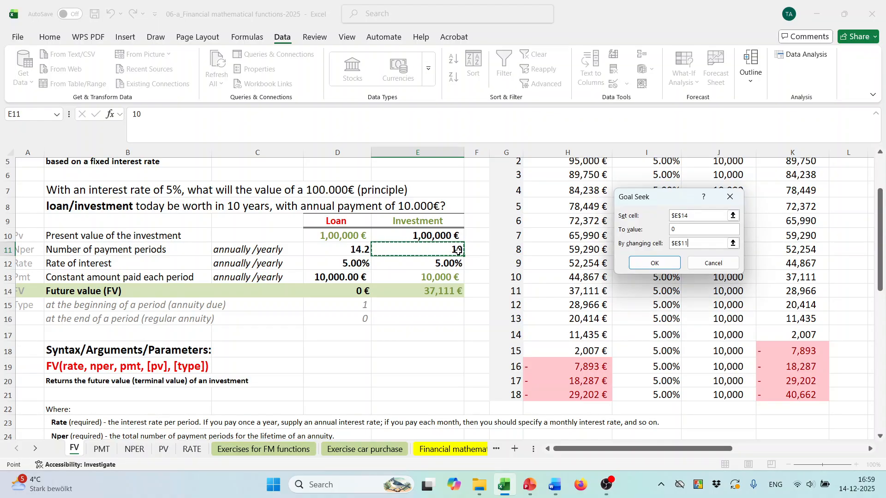
left_click(655, 262)
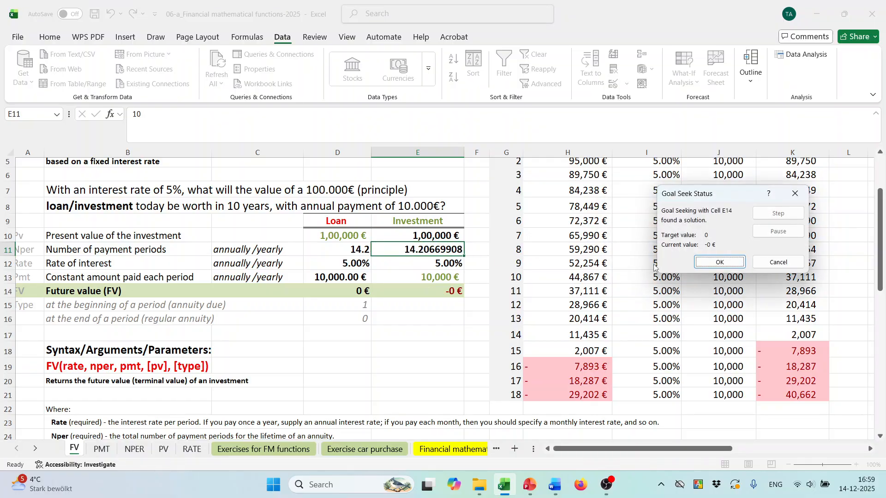
left_click(720, 262)
left_click(446, 336)
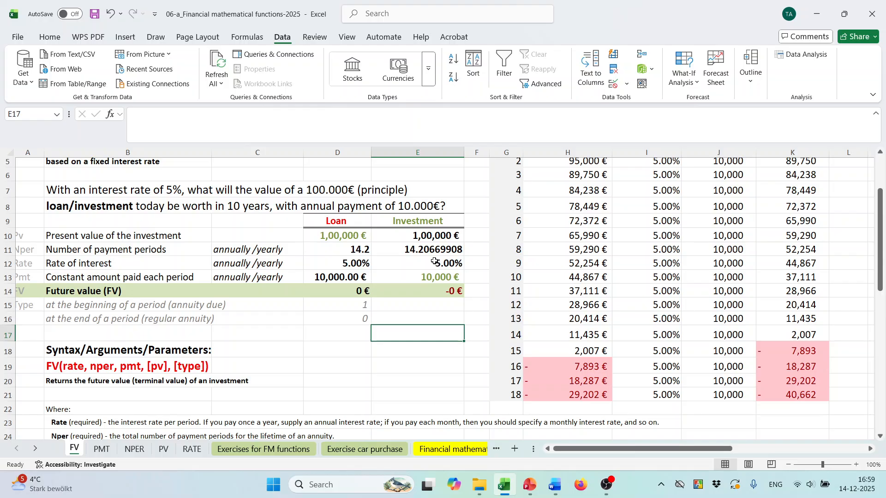
Below the savings task, label N7 as PV and enter 0 beside it in O7
scroll(466, 277, "down", 2)
scroll(465, 309, "up", 2)
scroll(503, 415, "down", 2)
left_click_drag(602, 449, 726, 455)
scroll(587, 339, "up", 4)
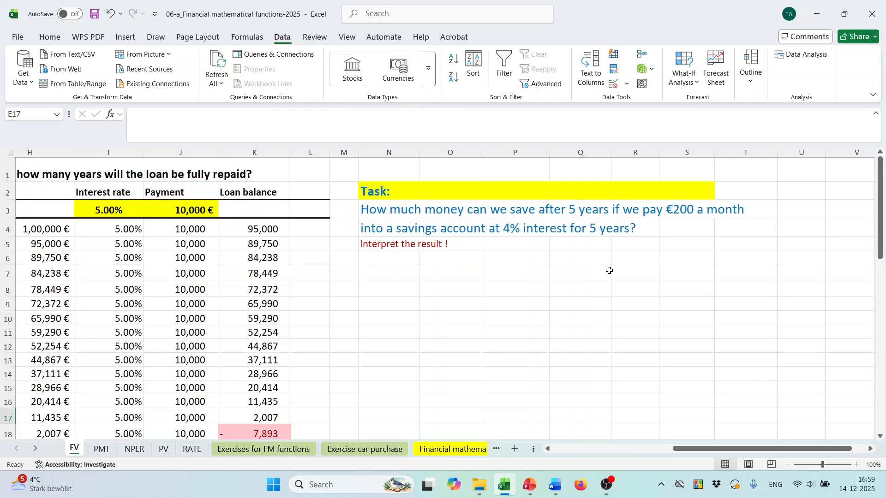
left_click(389, 270)
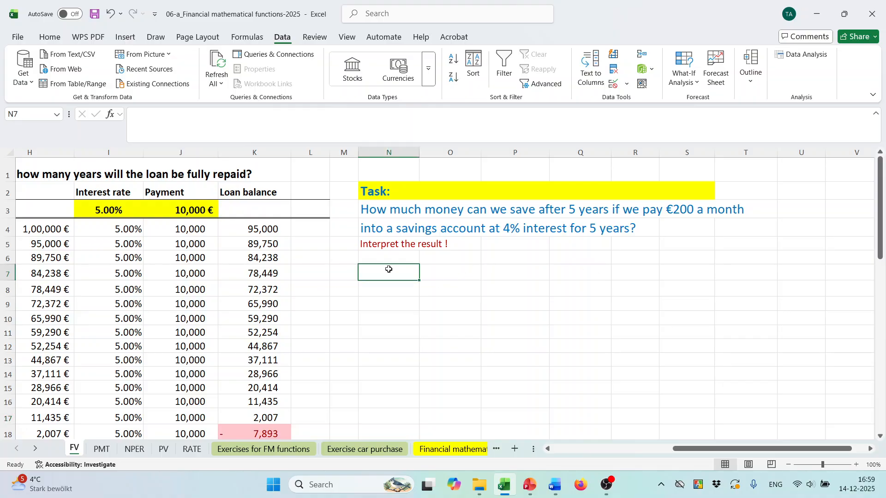
type("PV")
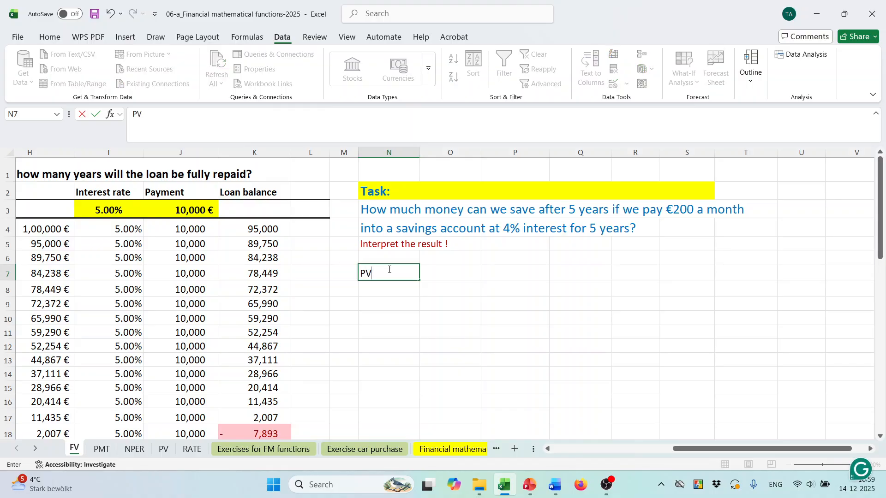
key("Tab")
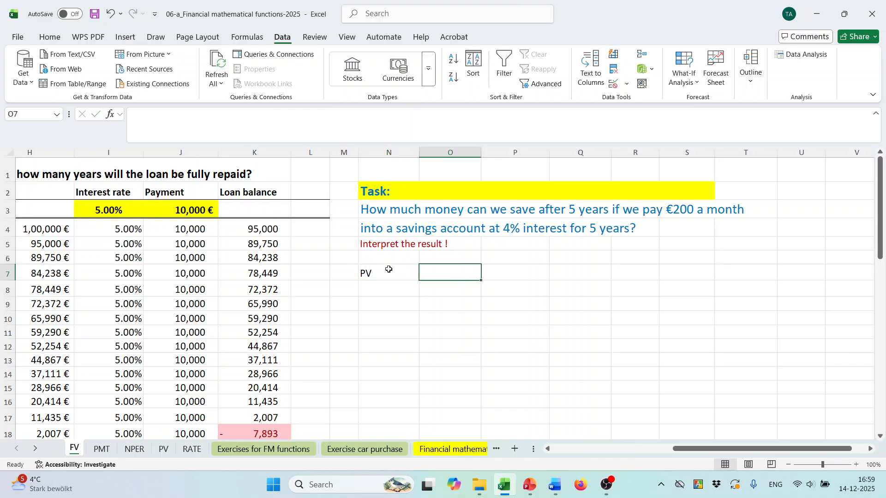
type("0")
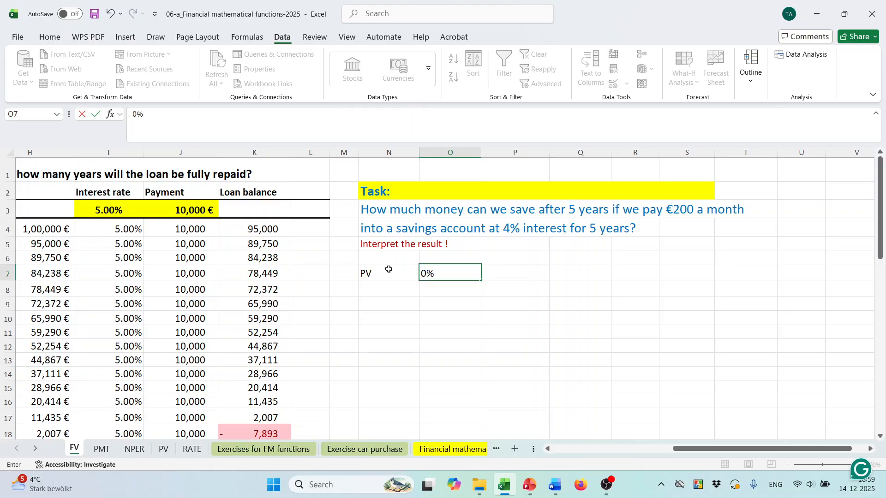
Change the number format of the present value in O7 from percentage to General
left_click(454, 268)
left_click(50, 37)
left_click(446, 314)
left_click(447, 274)
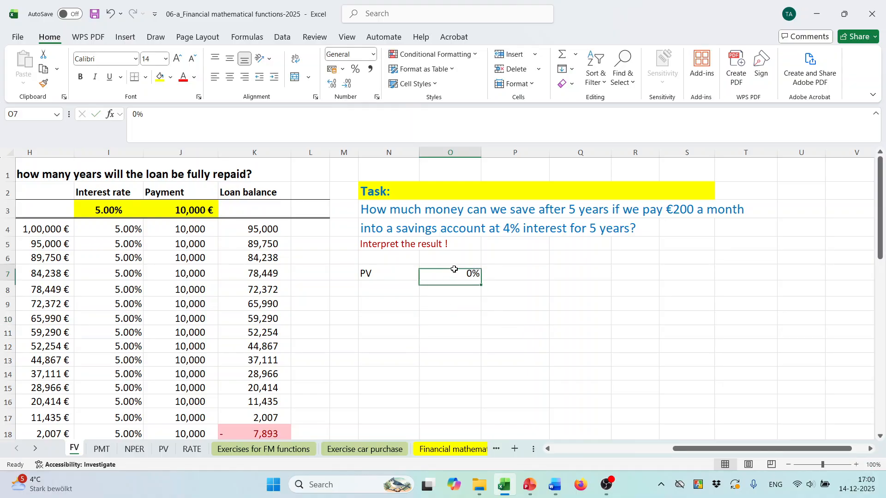
left_click(375, 55)
left_click(364, 76)
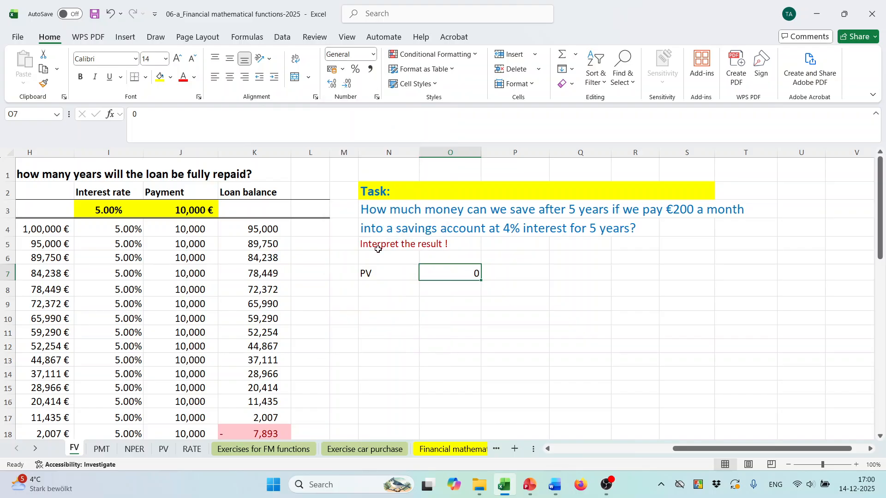
Label N8 as Nper and enter 5 beside it in O8
left_click(376, 295)
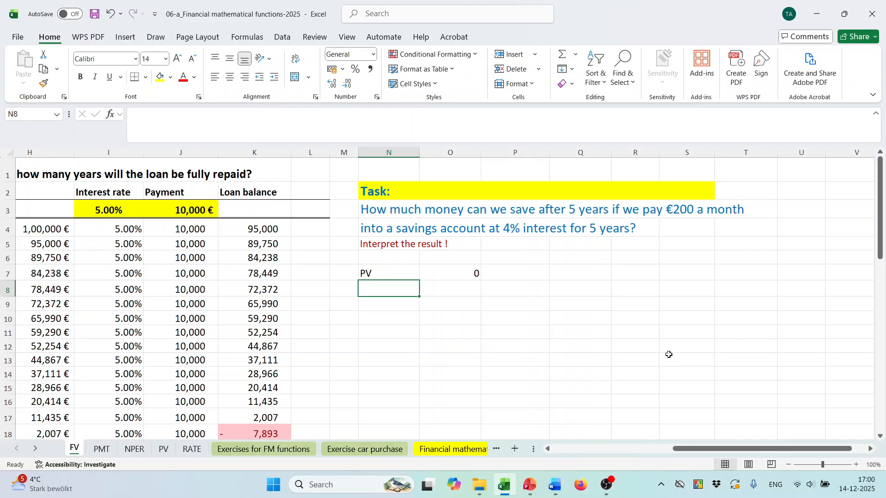
type("Nper")
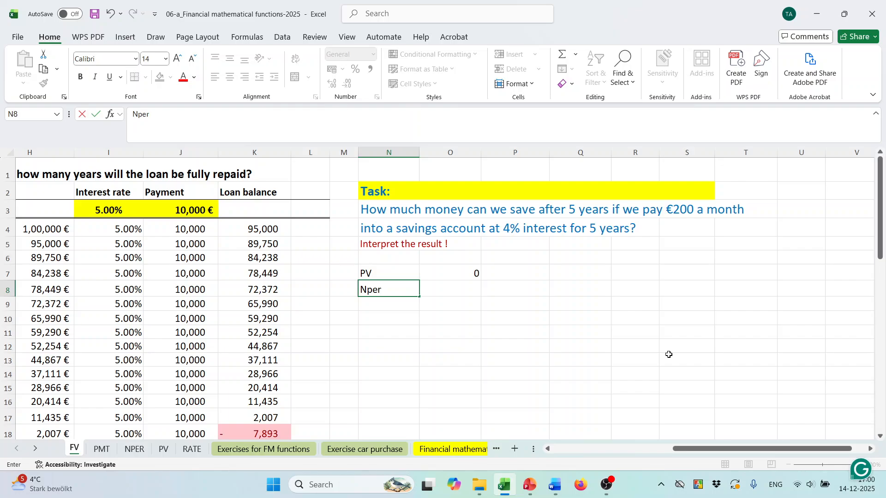
key("Tab")
type("5")
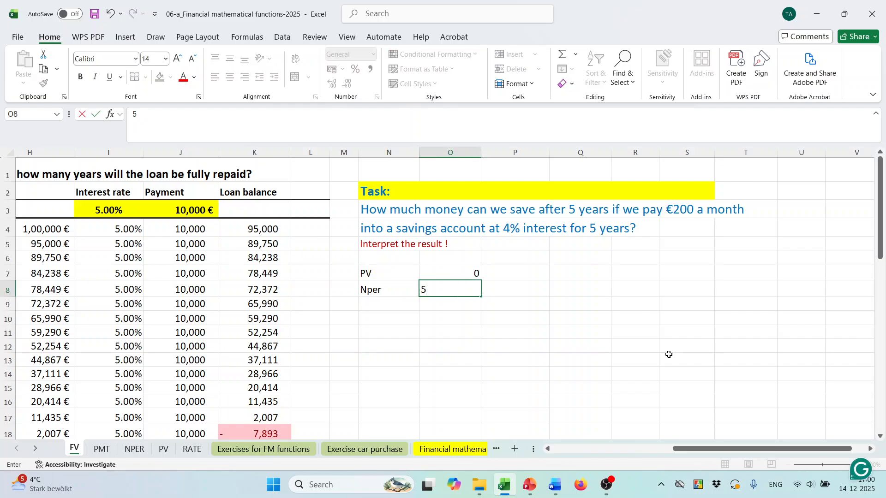
key("Return")
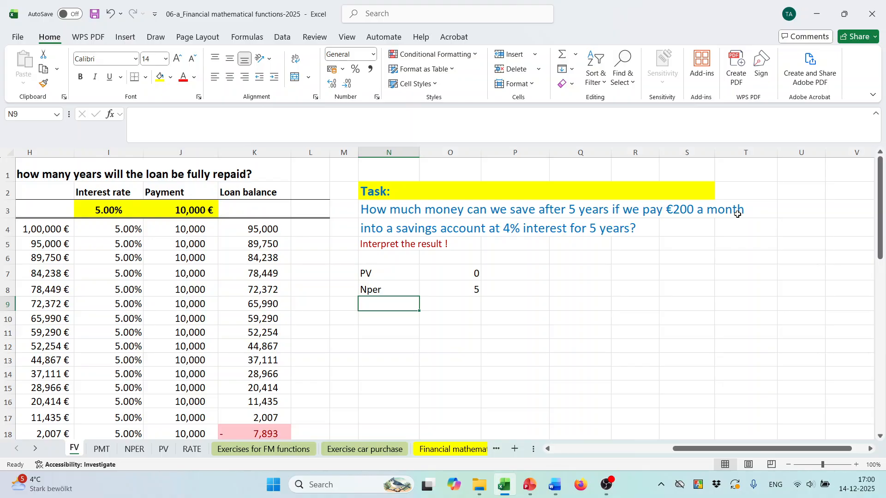
Label N9 as PMT and enter the payment of 200 beside it in O9
type("200")
key("BackSpace")
key("BackSpace")
key("BackSpace")
type("PMT")
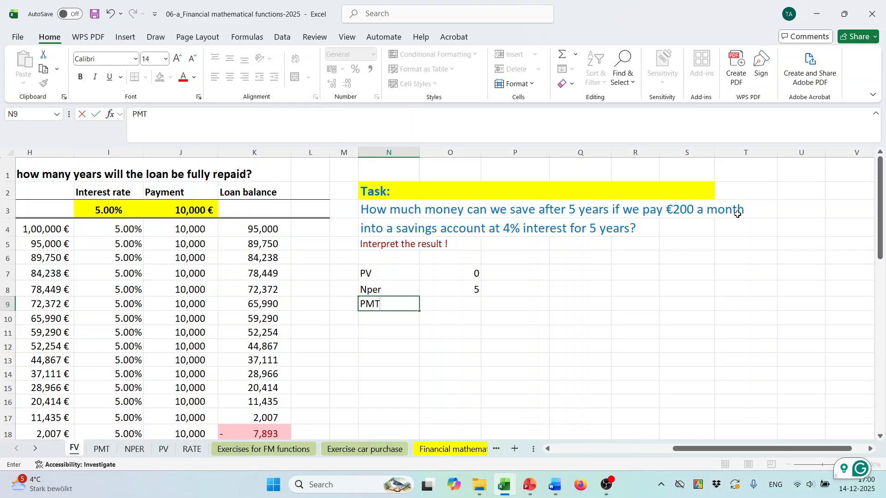
left_click(455, 306)
type("2")
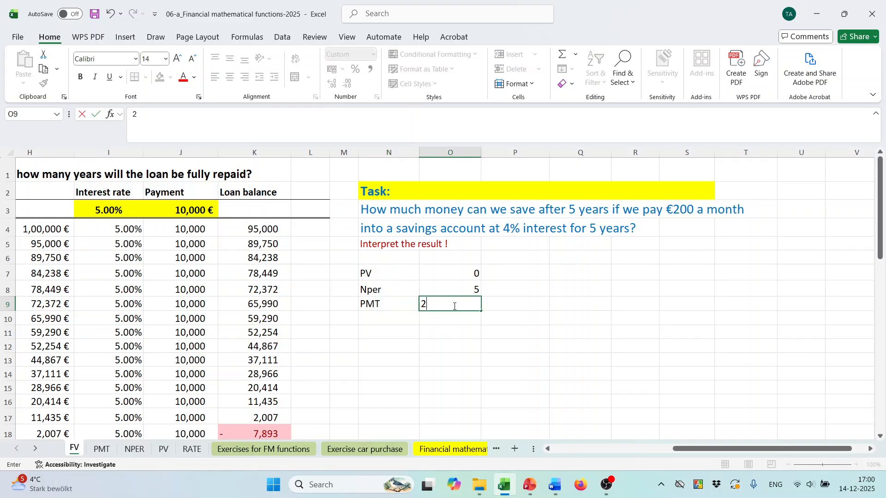
type("00")
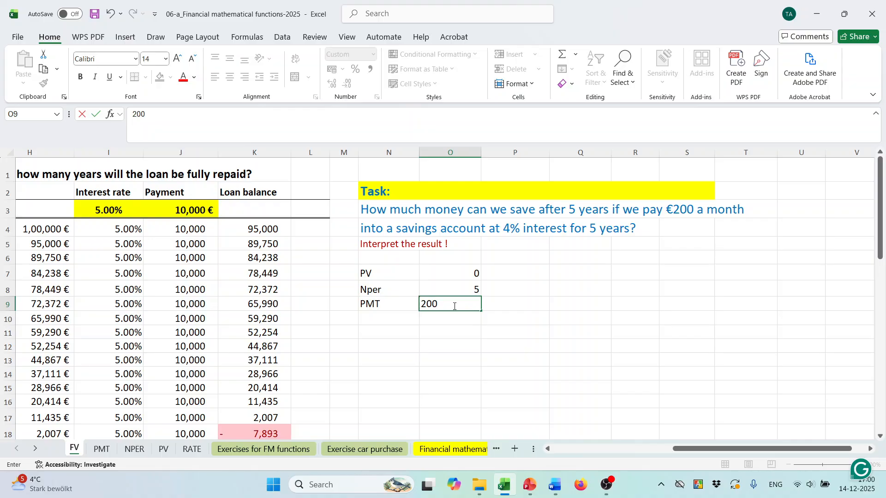
key("Tab")
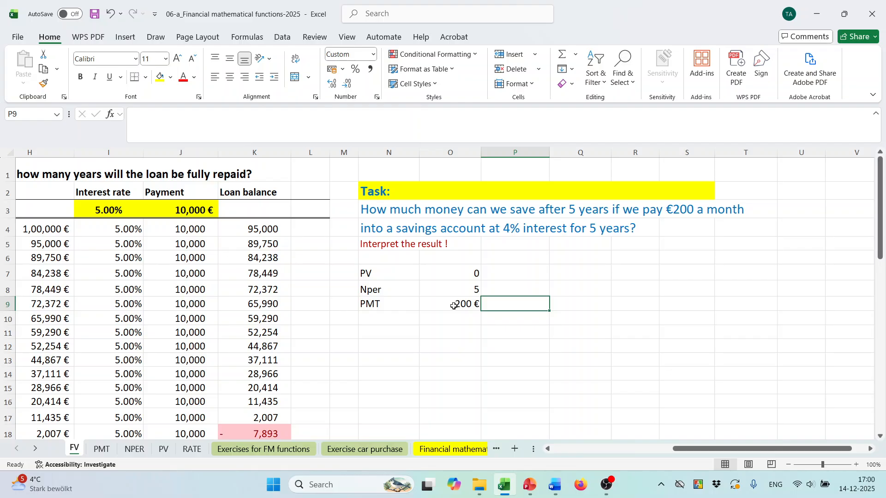
Note Month in P9 beside the payment, and compare the payment in O9 with the Nper value in O8
type("Month")
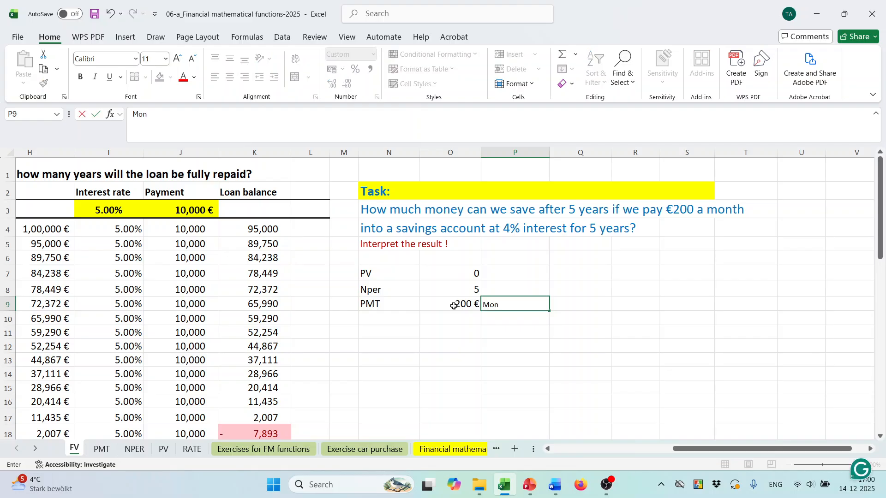
key("Return")
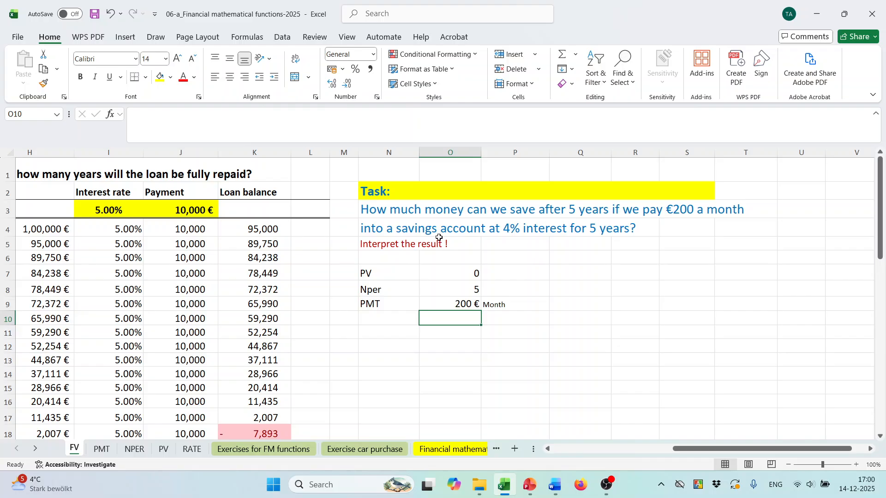
left_click(395, 317)
left_click(477, 304)
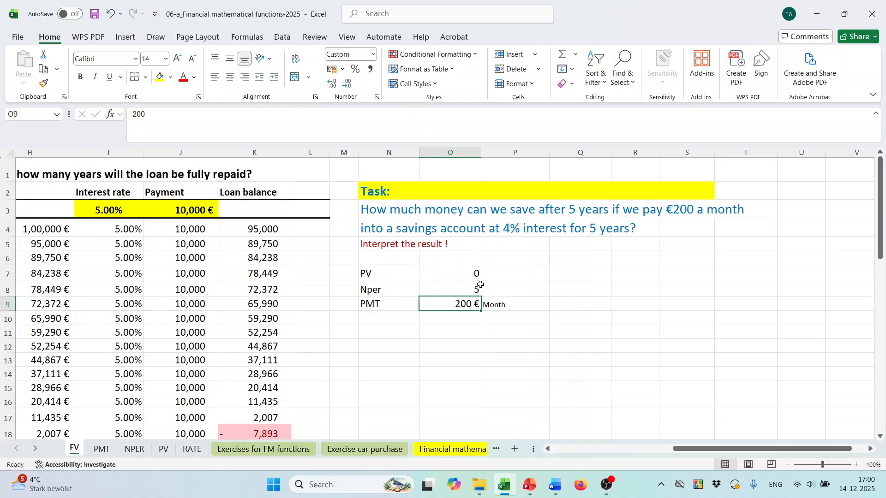
left_click(480, 286)
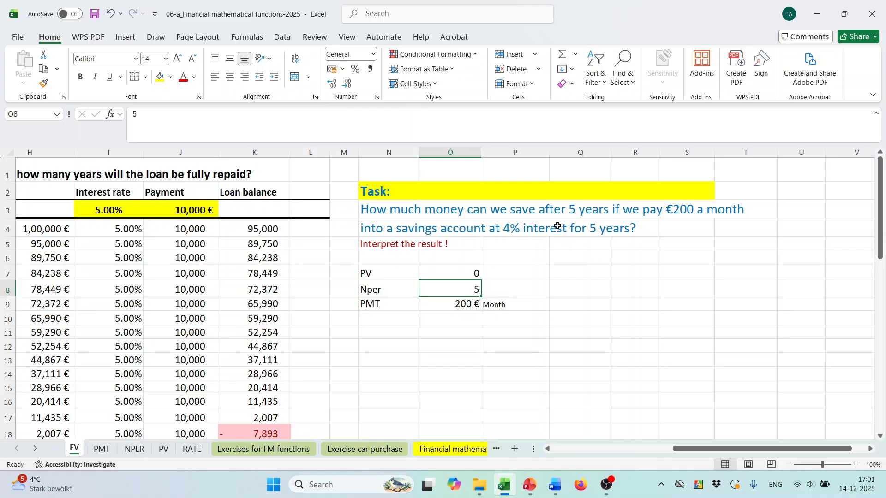
Label N10 as Rate and enter the interest rate of 4% beside it in O10
left_click(468, 304)
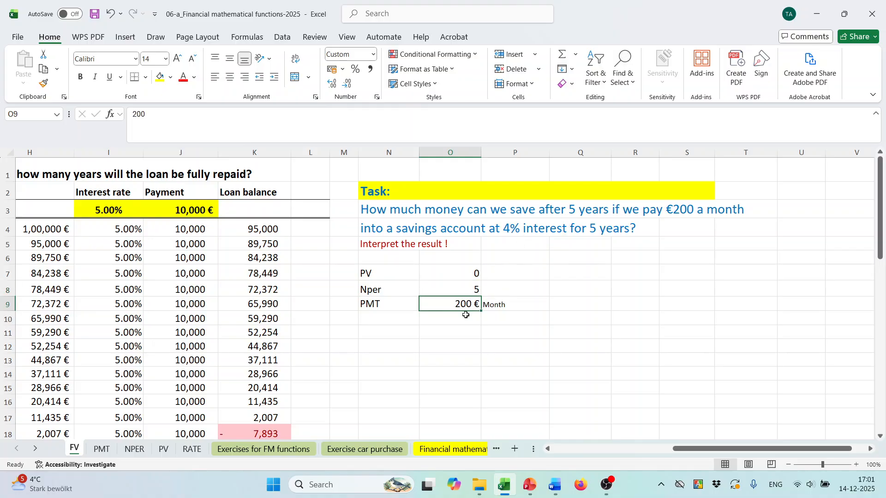
left_click(377, 318)
left_click(460, 304)
left_click(379, 318)
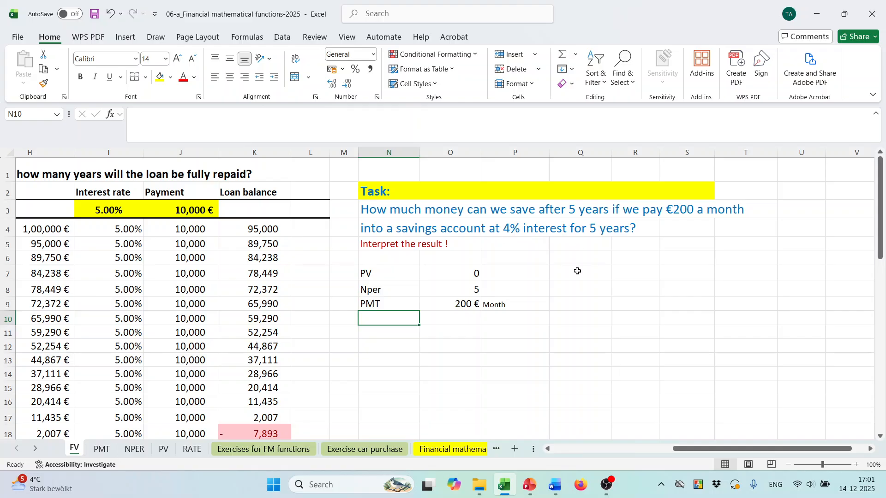
type("Rate")
key("Tab")
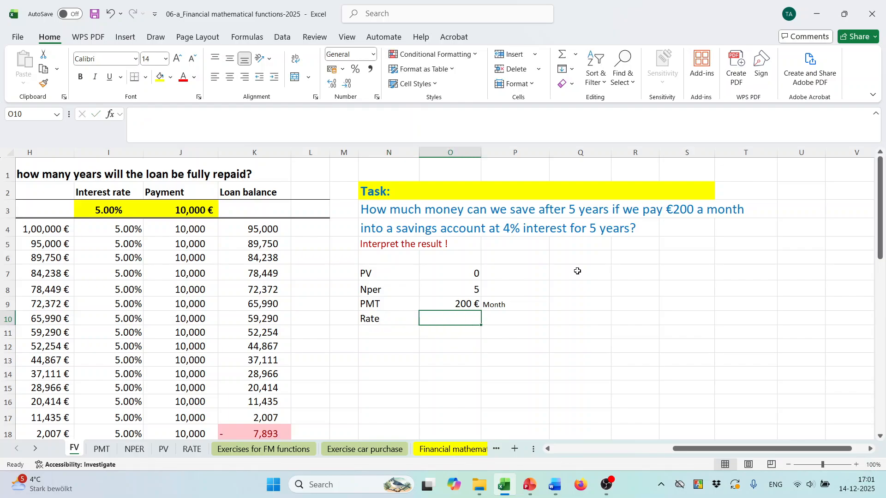
type("4%")
key("Return")
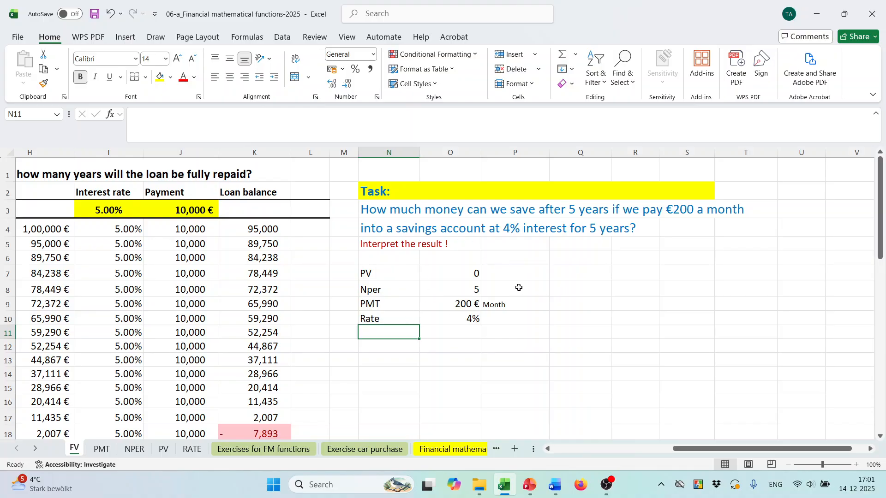
Label N11 as FV and insert the FV function in O11, keeping its arguments dialog clear of the input values
type("FV")
key("Tab")
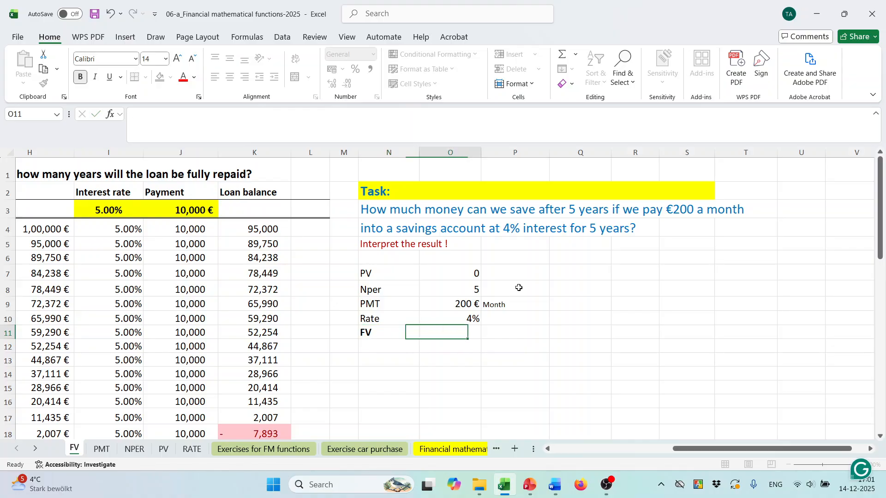
scroll(477, 311, "down", 1)
scroll(469, 312, "up", 1)
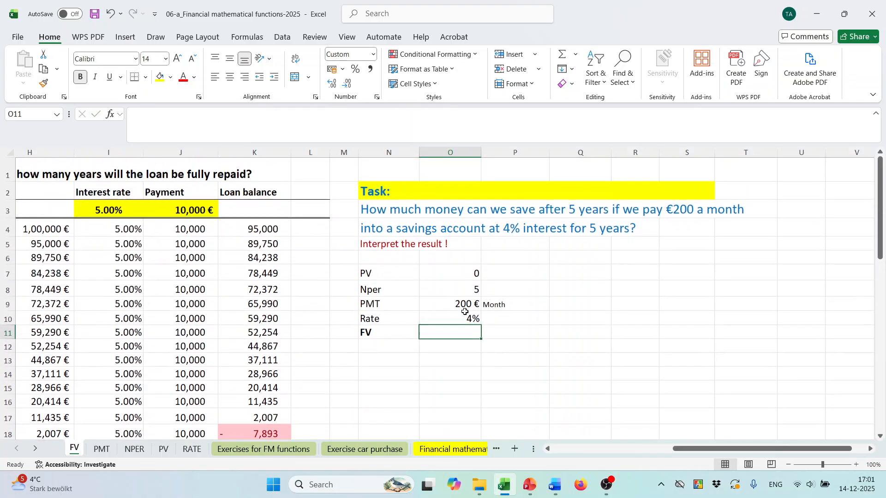
left_click(110, 114)
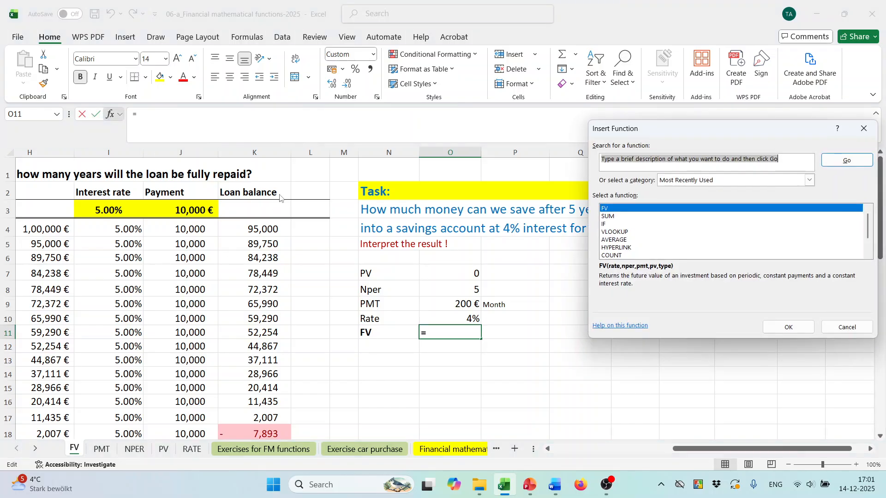
left_click(788, 327)
left_click_drag(662, 141, 733, 226)
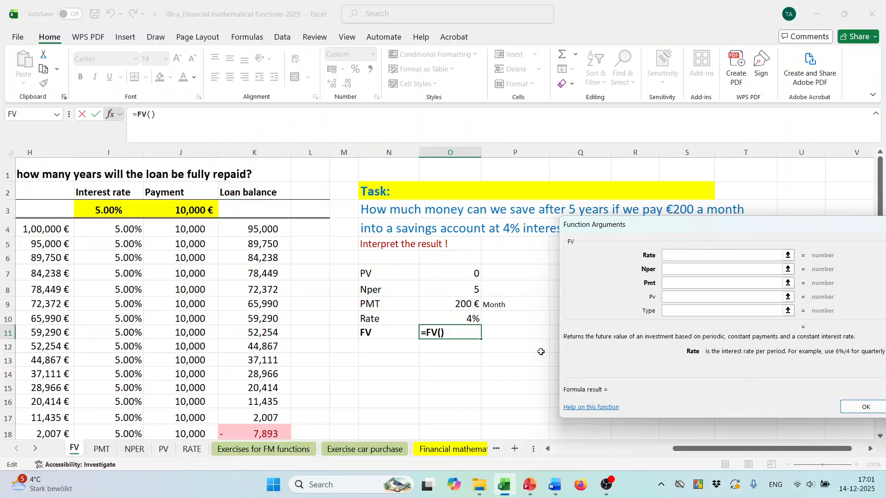
Set the FV function's Rate argument to O10 and its Nper argument to O8
scroll(441, 348, "down", 1)
scroll(644, 278, "up", 1)
left_click(452, 321)
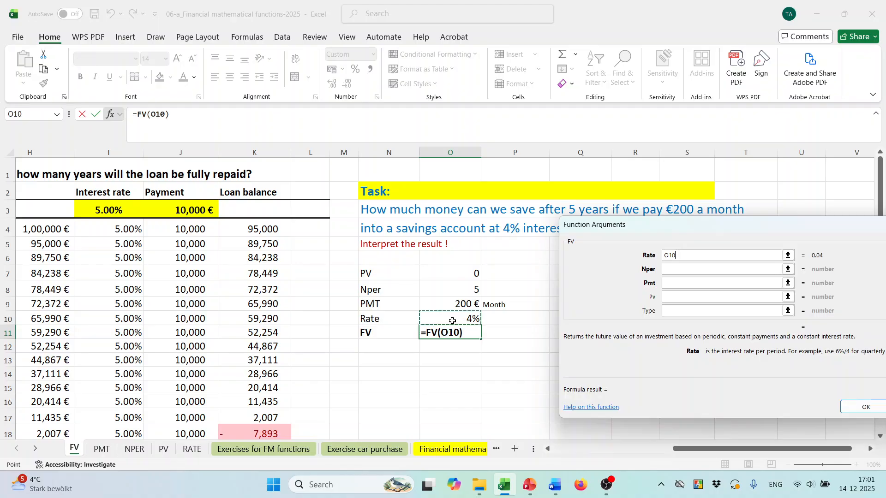
left_click(669, 269)
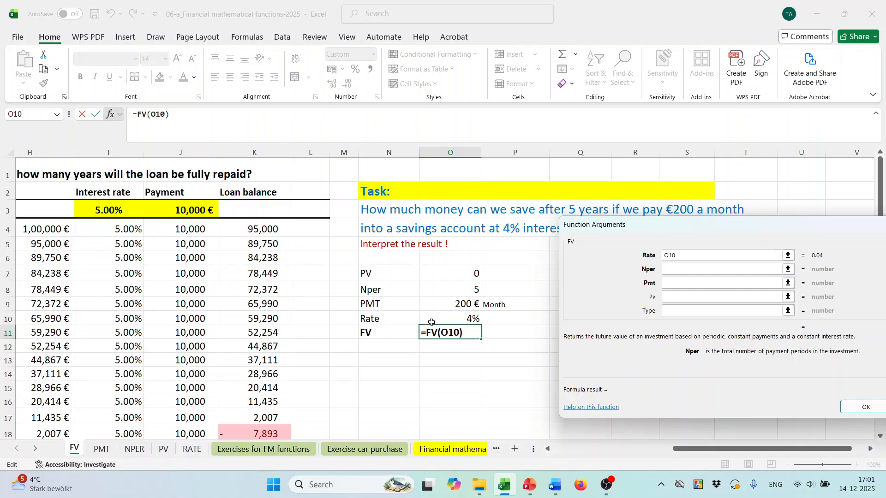
left_click(468, 292)
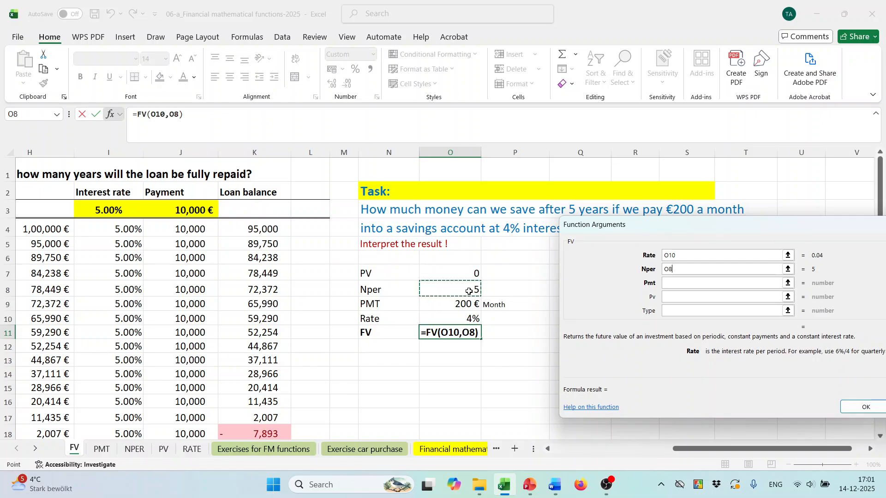
Set the FV function's Pmt argument to the payment in O9, followed by a multiplication operator
left_click(674, 284)
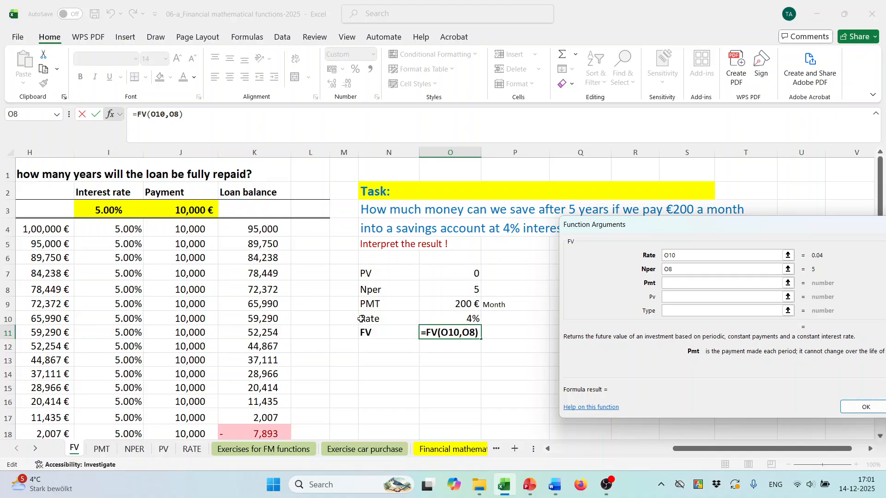
left_click(452, 307)
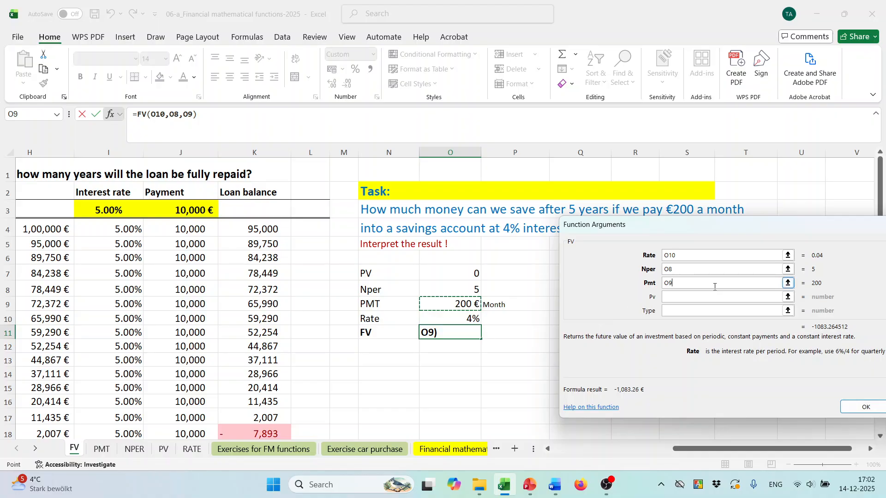
type("*")
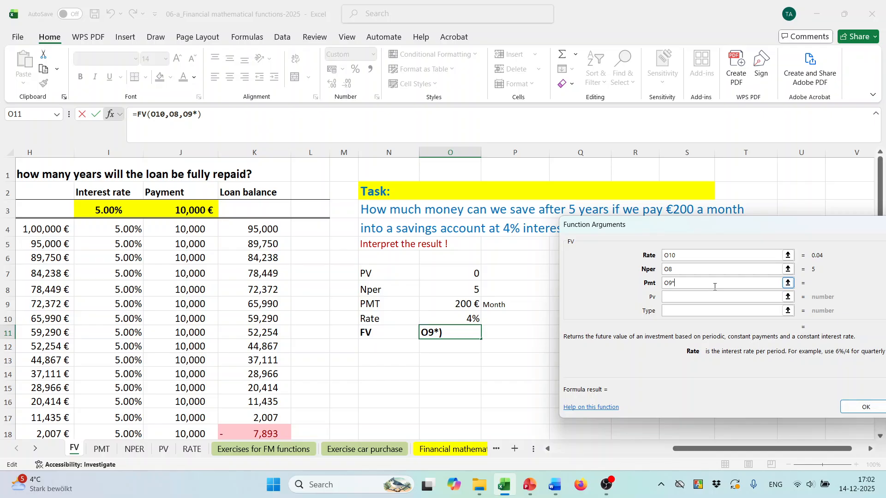
Complete the FV function in O11 with O9*12 as the Pmt argument and O7 as the Pv argument
type("12")
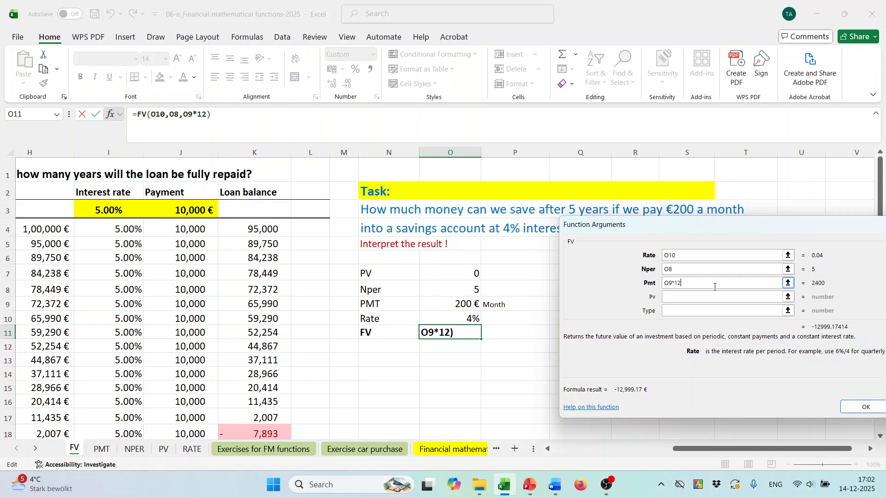
left_click(688, 297)
left_click(477, 274)
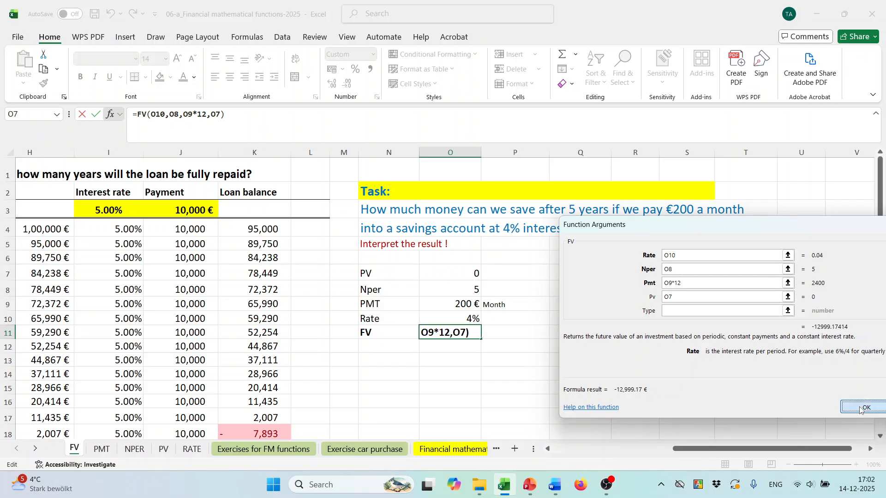
left_click(862, 408)
scroll(482, 341, "down", 1)
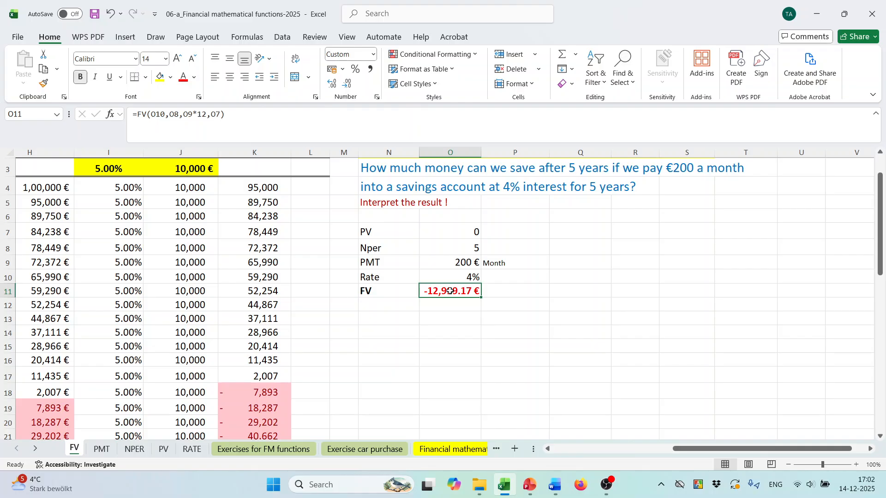
Edit the FV function in O11 so its Pmt argument is negative, -O9*12
left_click(113, 114)
left_click_drag(639, 226, 717, 171)
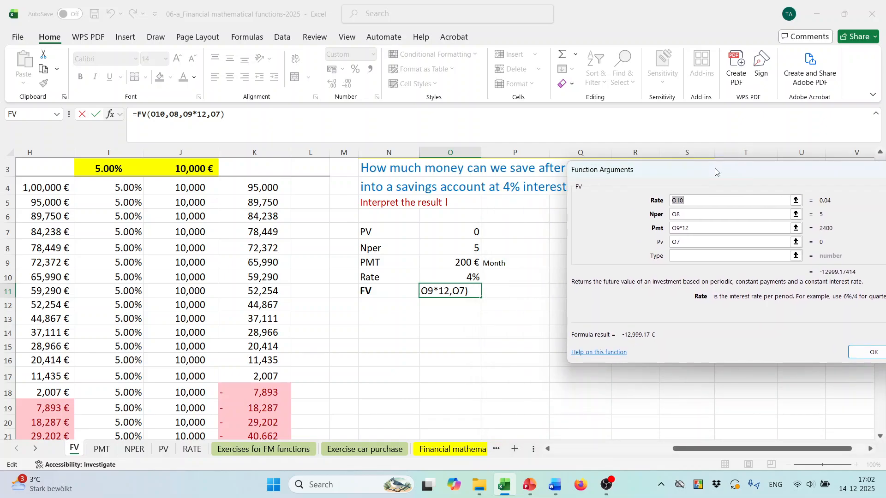
left_click(674, 229)
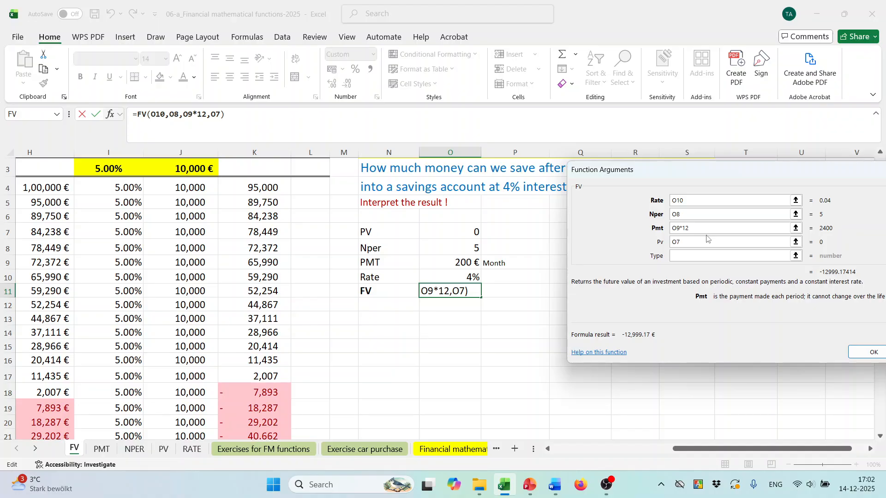
type("-")
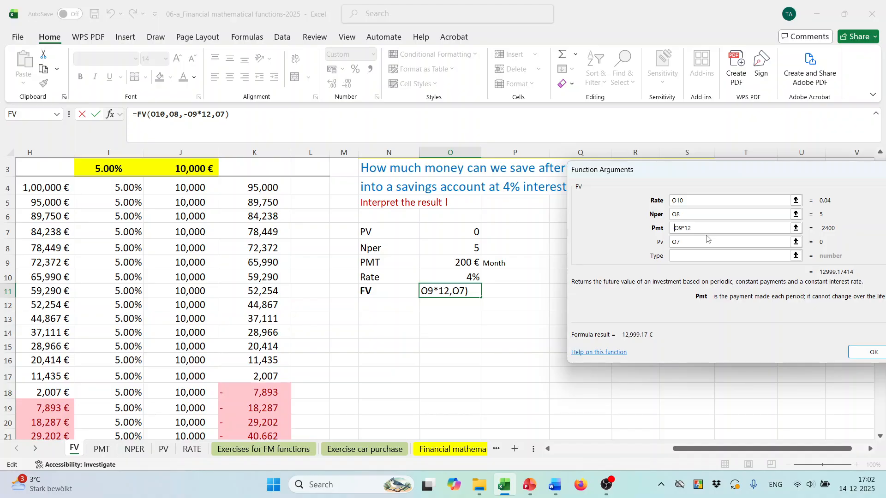
left_click(872, 352)
left_click(465, 310)
left_click(464, 291)
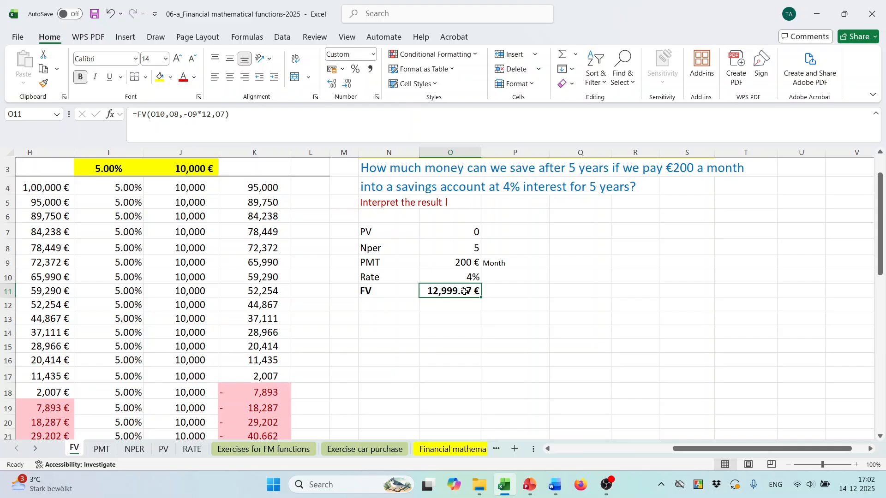
scroll(464, 291, "up", 1)
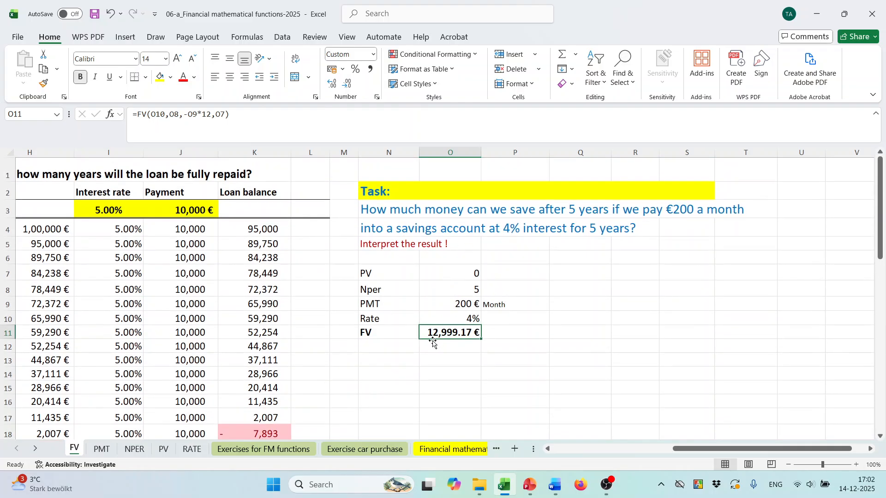
Clear the contents of the yellow cells K6:K9 on the PMT sheet
left_click(101, 449)
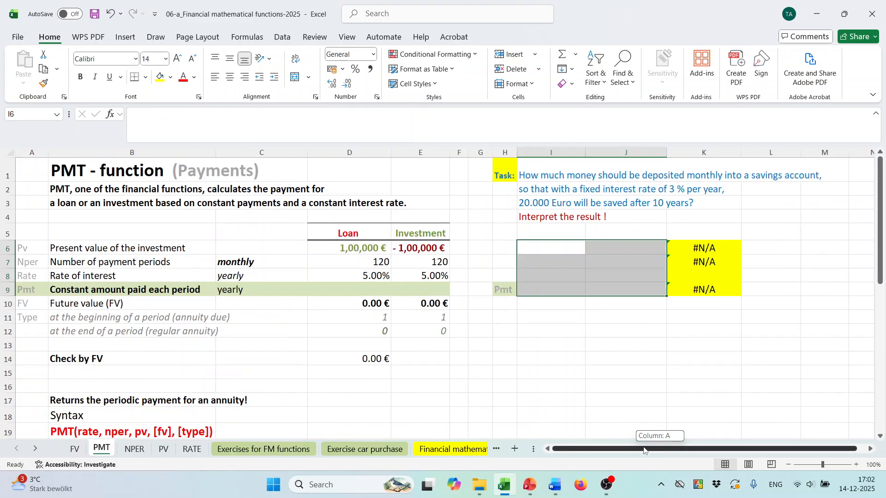
left_click(548, 363)
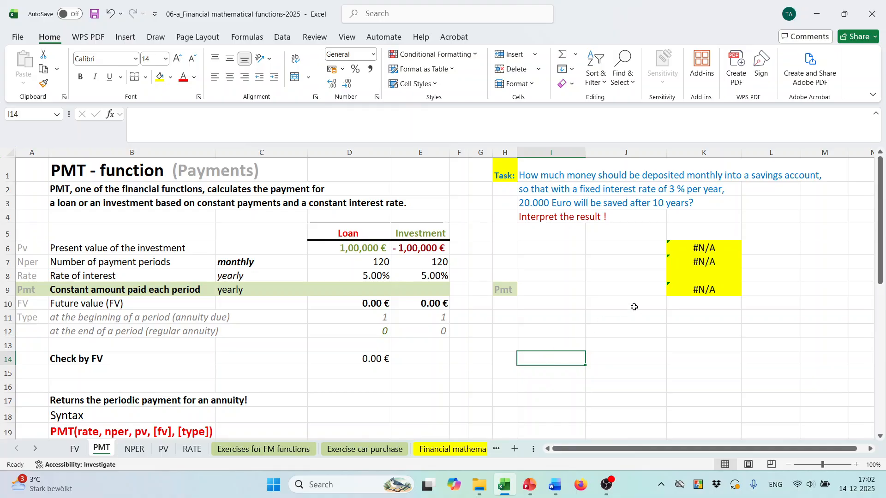
left_click_drag(709, 245, 689, 296)
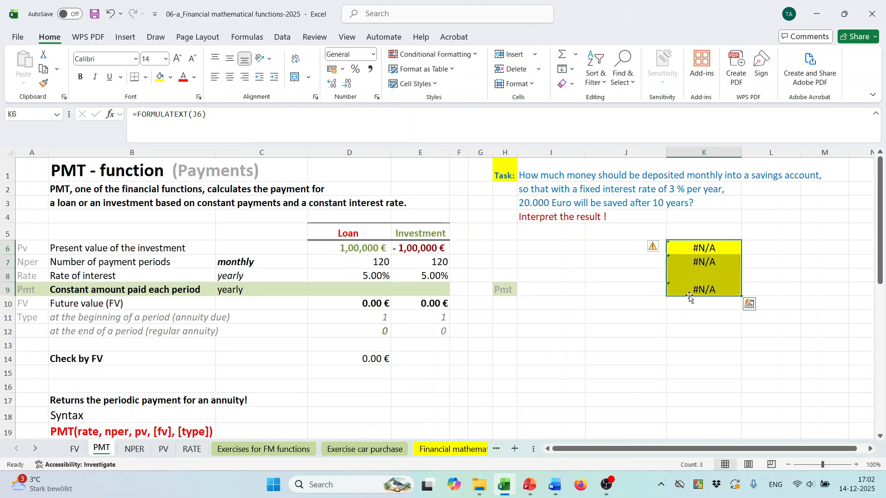
key("Delete")
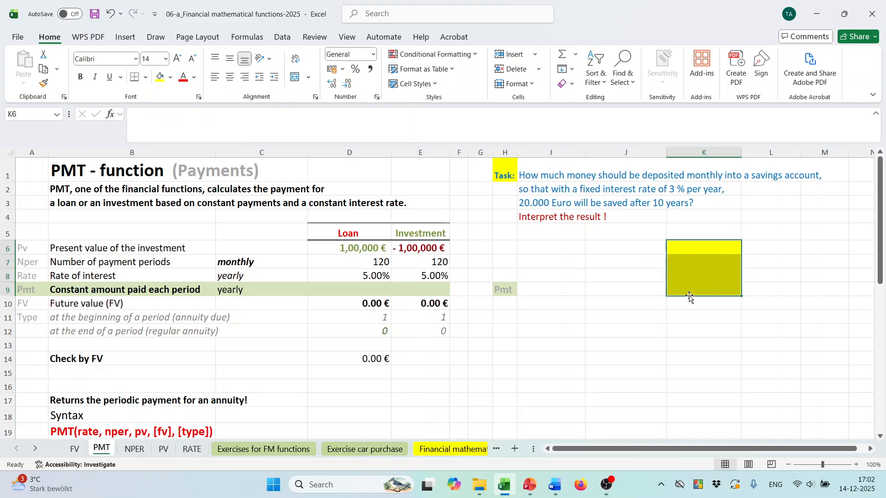
Search for the PMT function and insert it in the Loan column's Pmt cell D9
left_click(338, 287)
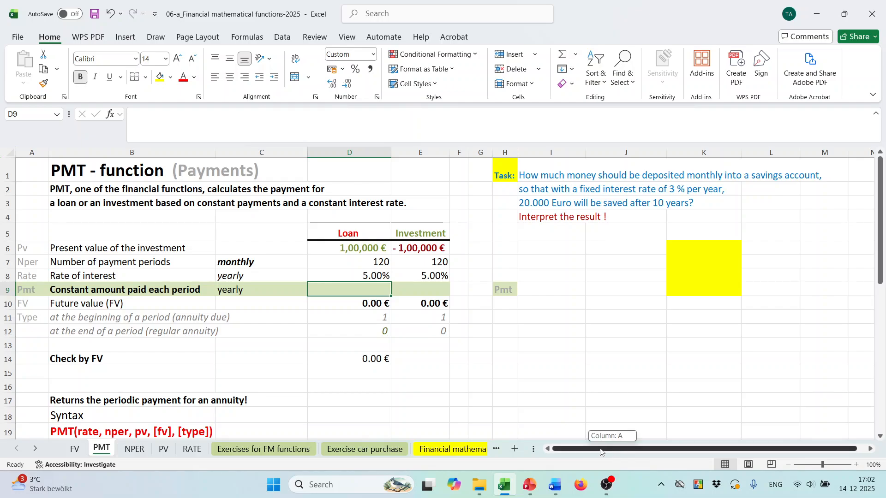
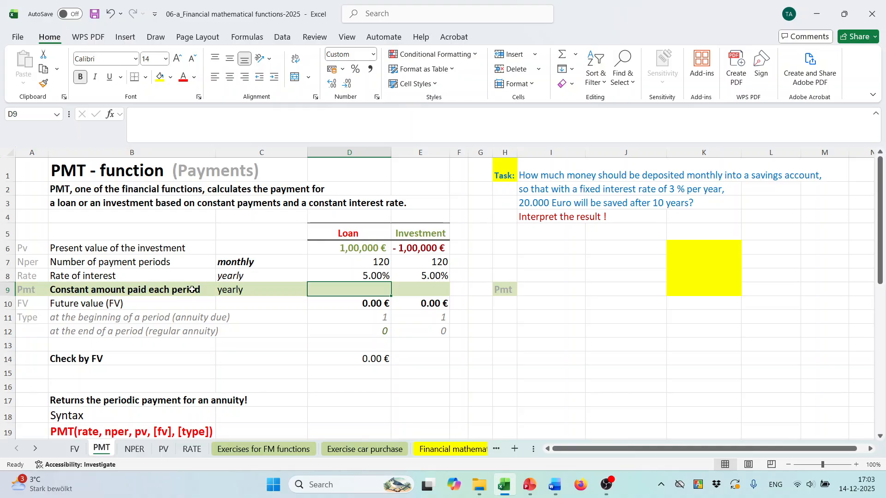
left_click(110, 114)
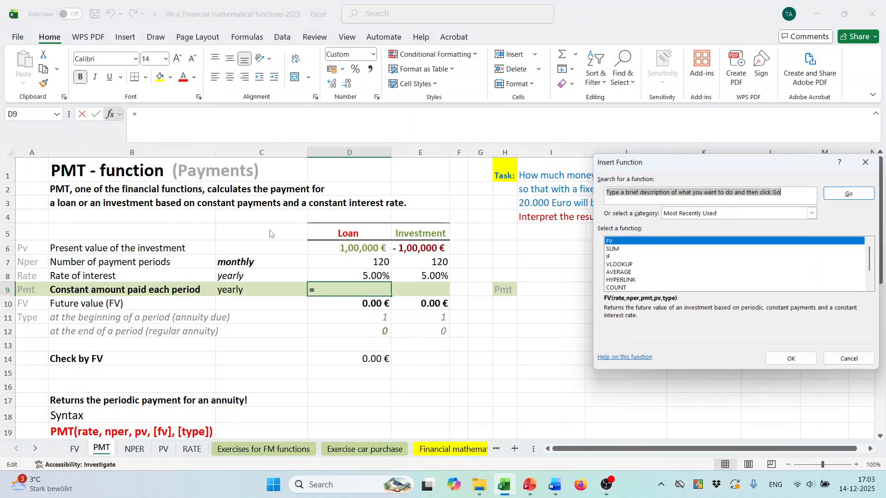
type("n")
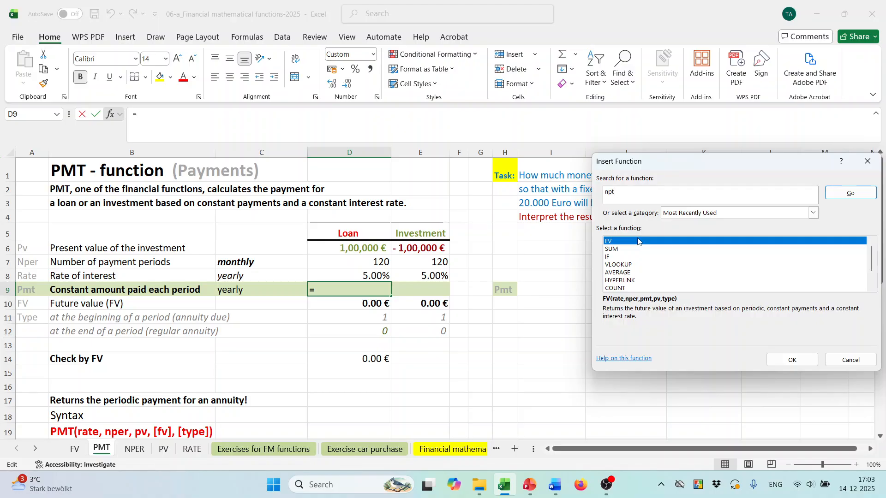
type("pt")
left_click(862, 196)
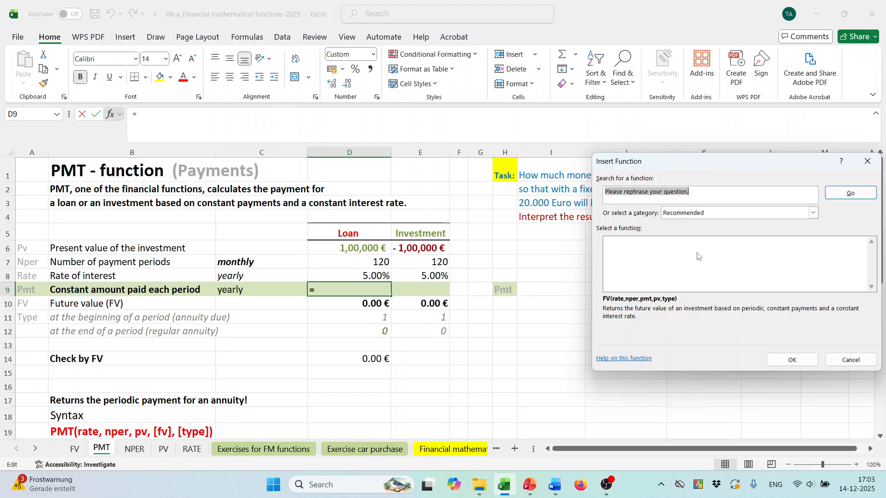
type("pmt")
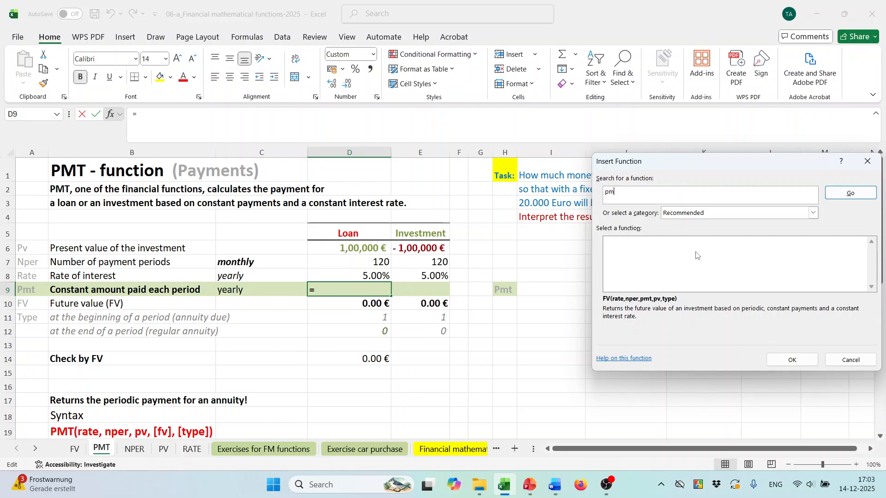
left_click(836, 193)
left_click(792, 359)
left_click_drag(587, 168, 610, 215)
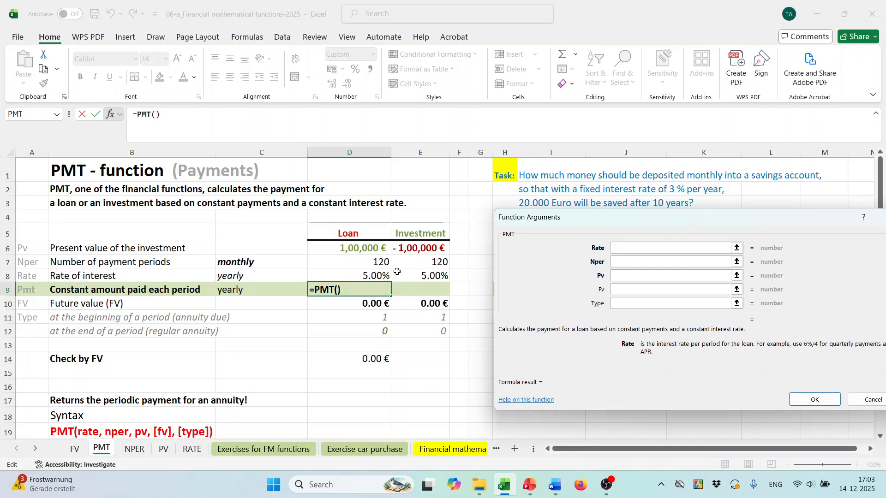
Fill in the PMT arguments for D9: Rate D8, Nper 120/12, Pv D6 and Fv D10
left_click(383, 276)
left_click(637, 261)
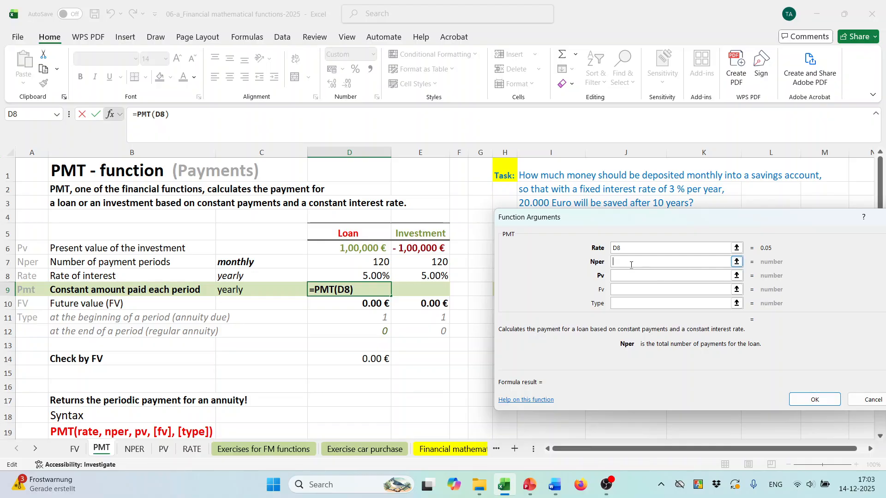
type("120/")
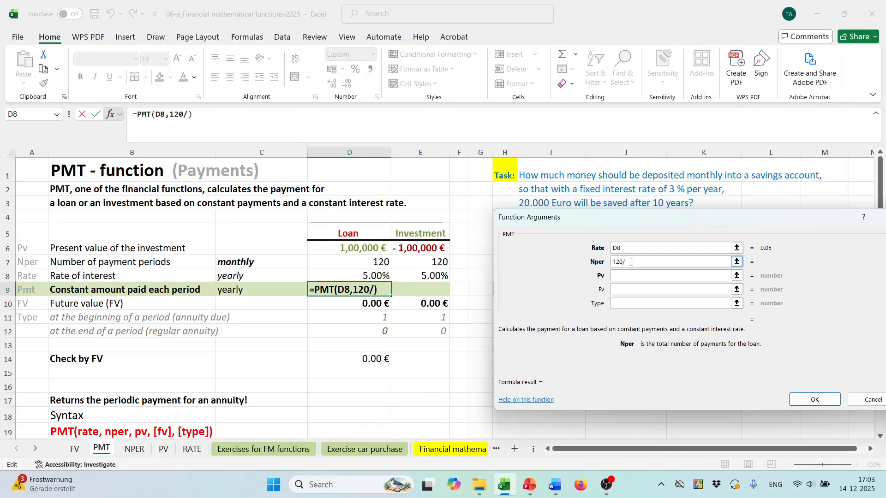
type("12")
left_click(624, 277)
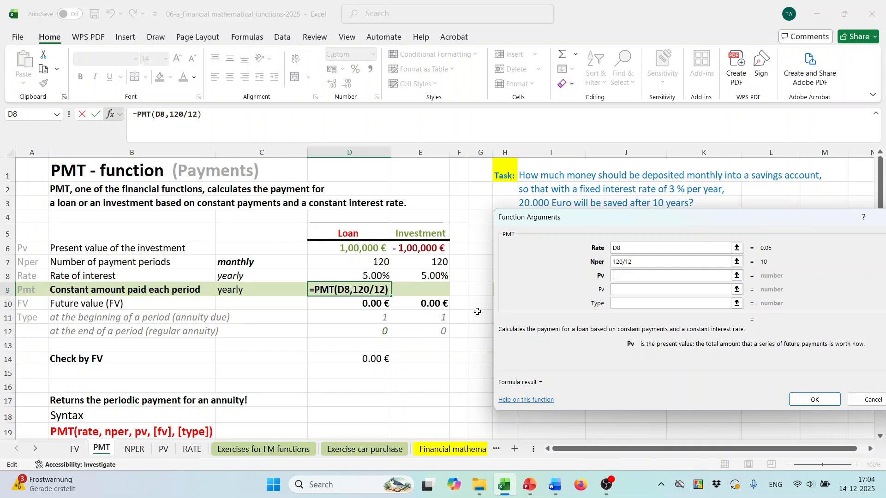
left_click(363, 248)
left_click(622, 290)
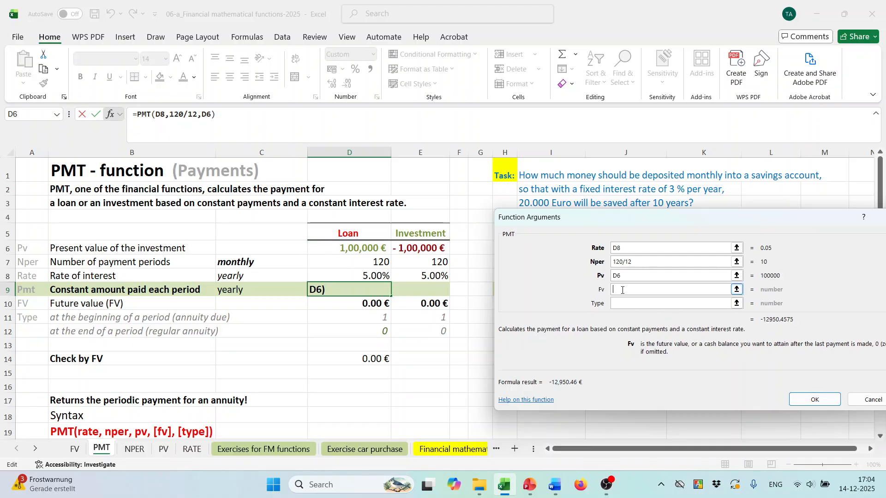
left_click(379, 303)
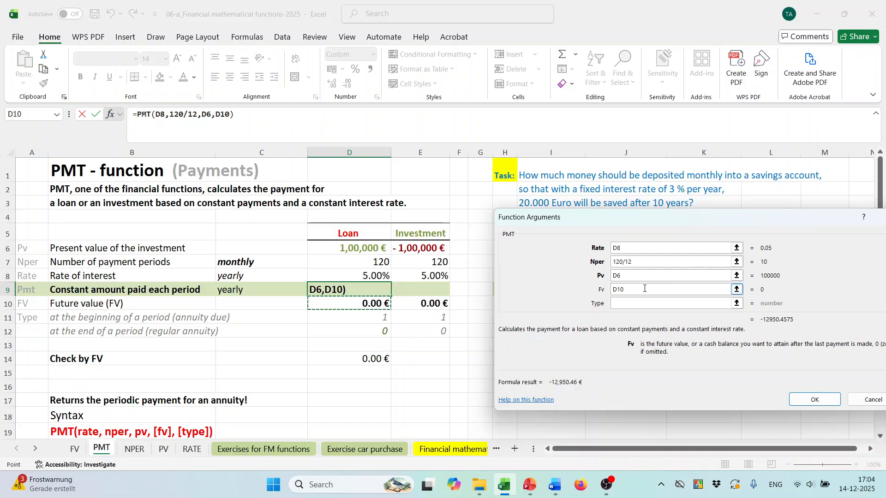
left_click(799, 400)
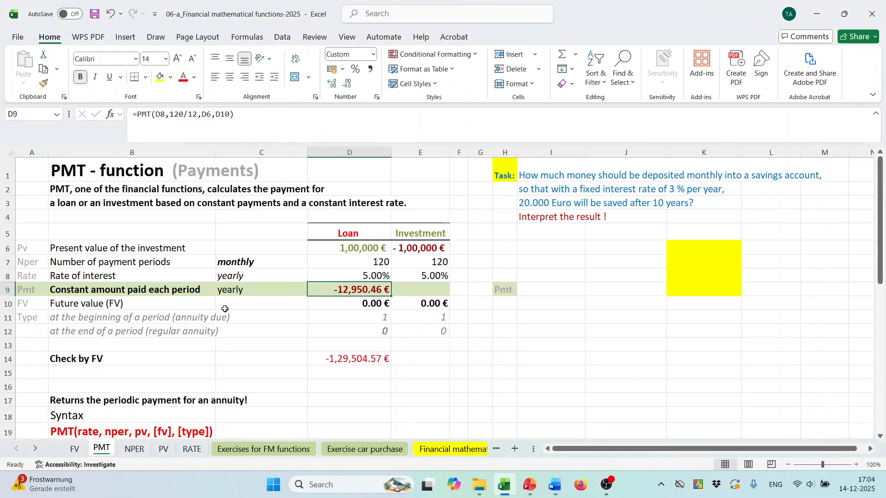
Copy the PMT formula from D9 into the Investment column's cell E9
left_click(246, 292)
left_click(368, 293)
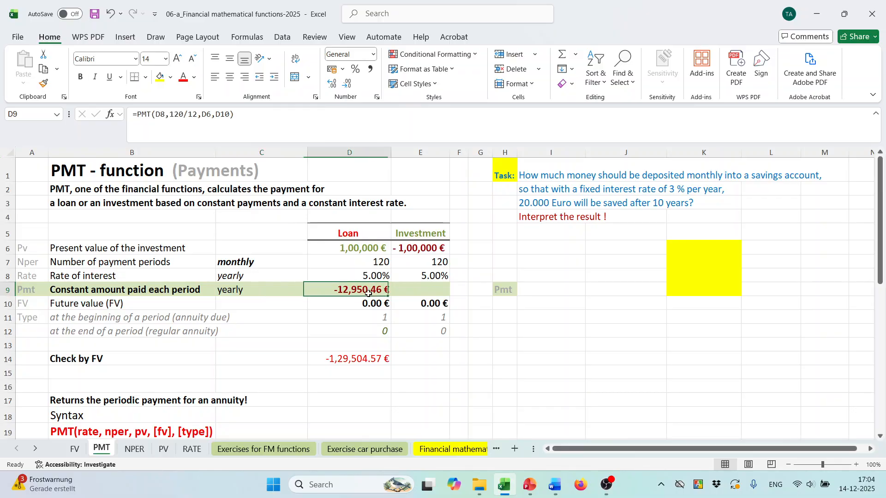
left_click(419, 291)
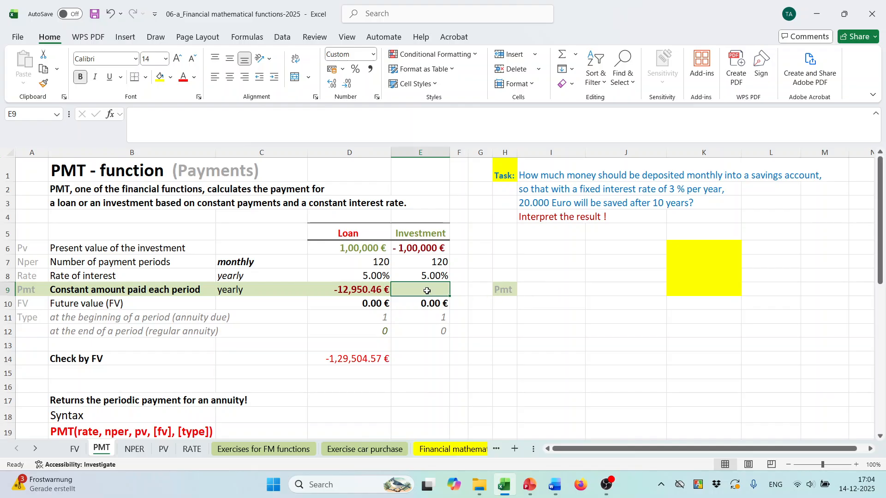
left_click(385, 290)
left_click_drag(389, 296, 420, 292)
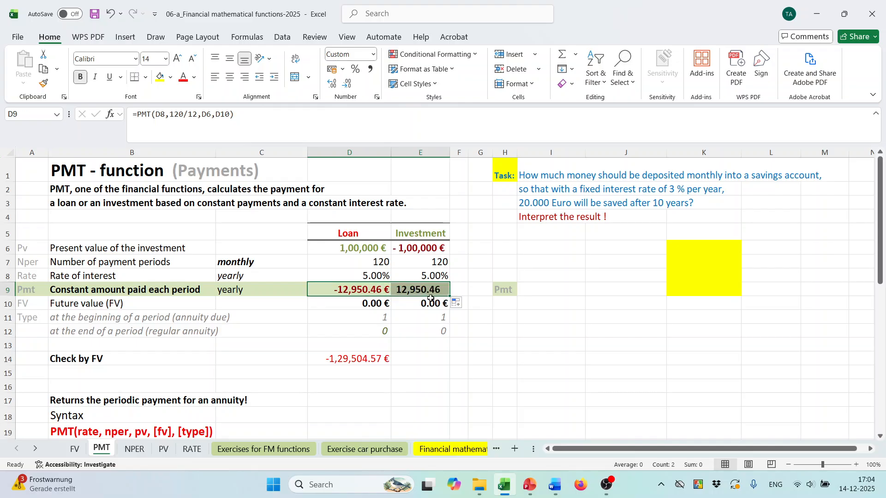
left_click(419, 291)
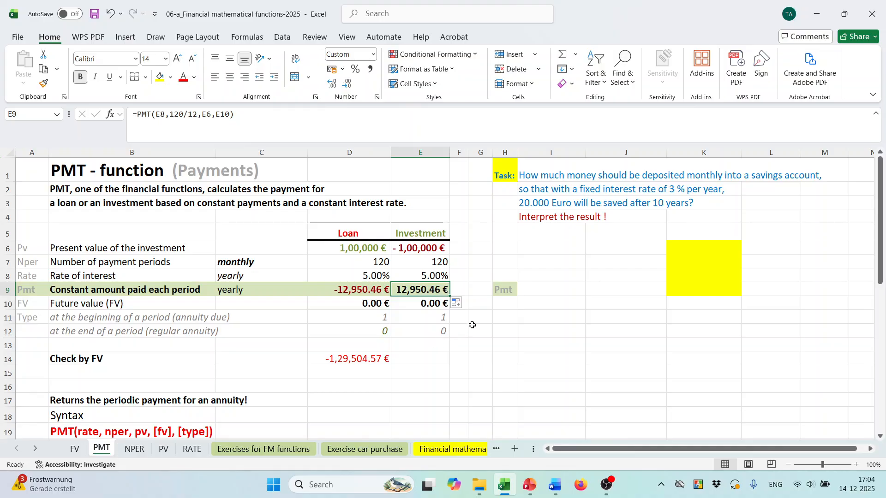
scroll(600, 293, "down", 2)
scroll(587, 297, "up", 2)
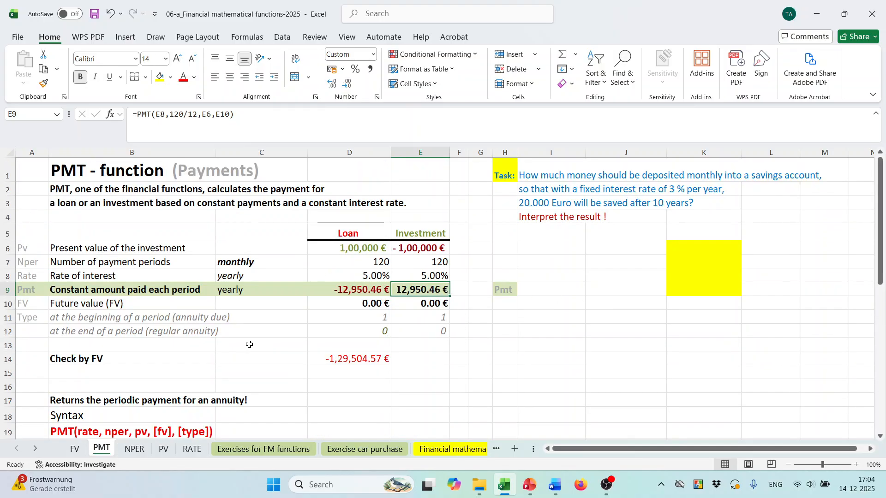
Enter the label Rate in I6 and the value 3% in J6 for the savings task
left_click(556, 246)
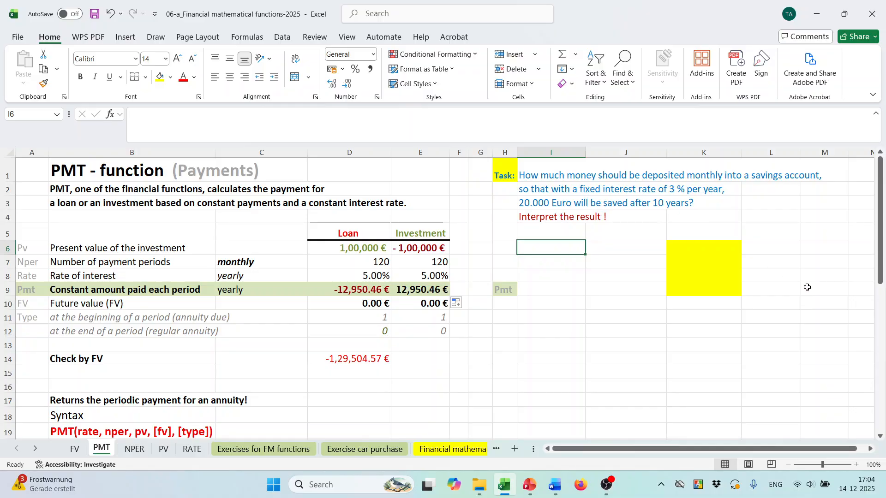
type("Rate")
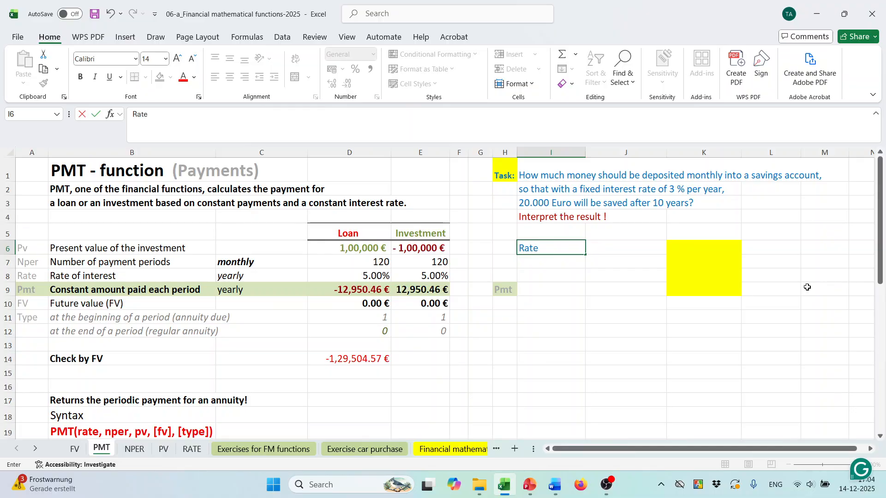
key("Tab")
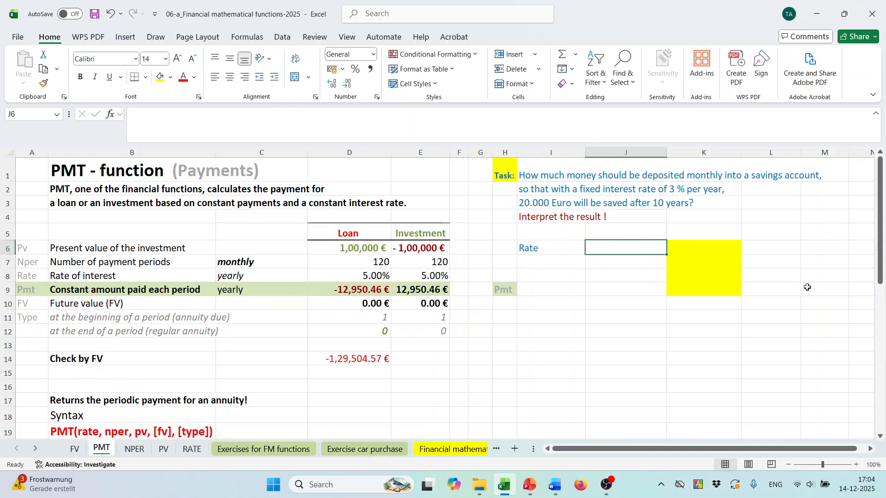
type("3")
type("%")
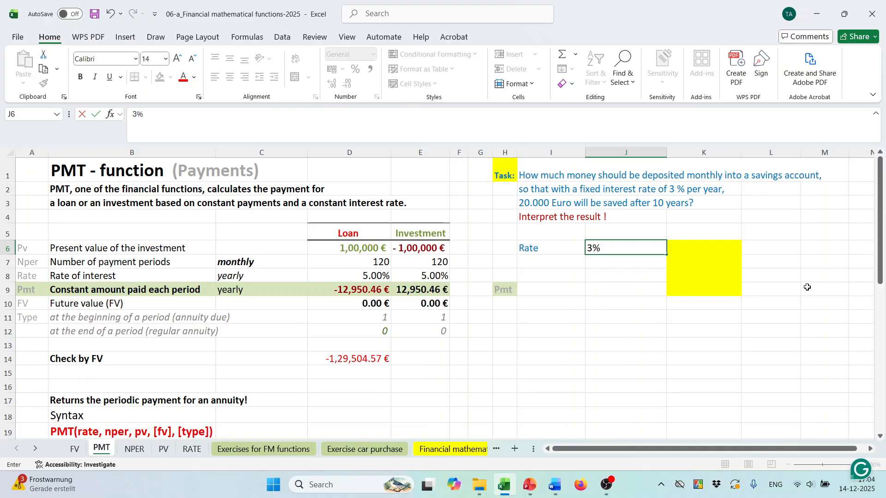
key("Return")
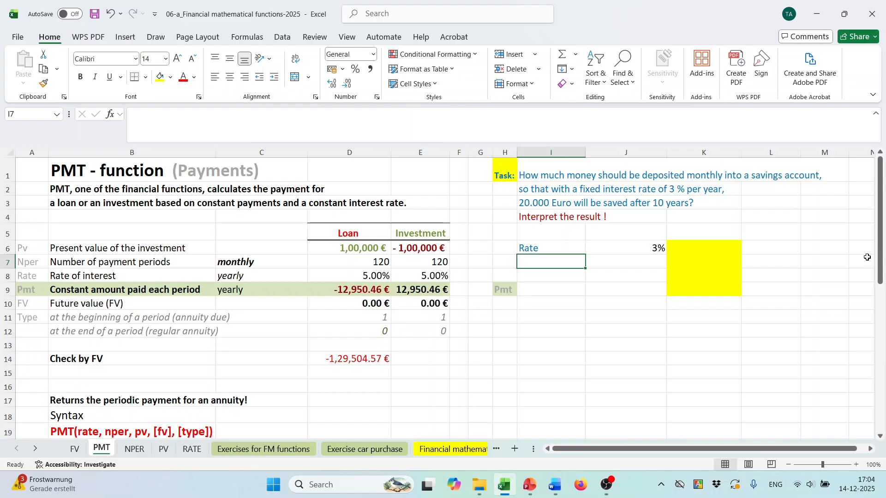
Enter the label Nper in I7 and the value 10 in J7, with J7 in General number format
left_click(657, 206)
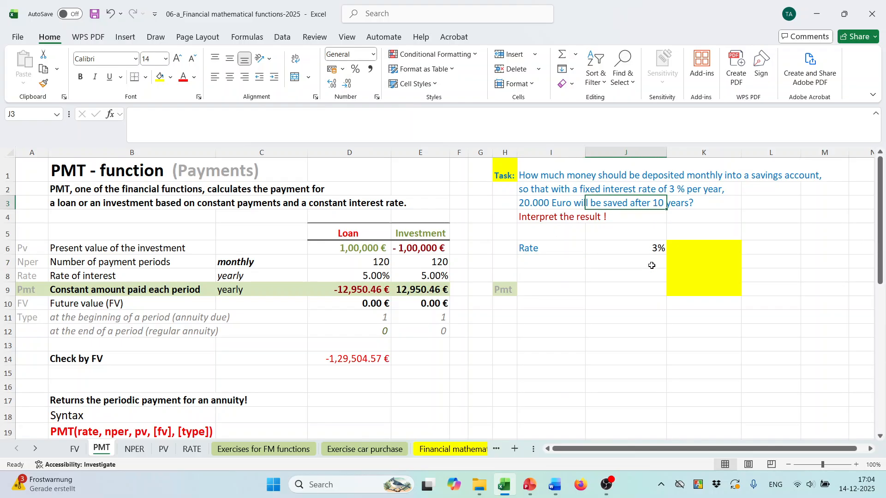
left_click(545, 261)
type("Nper")
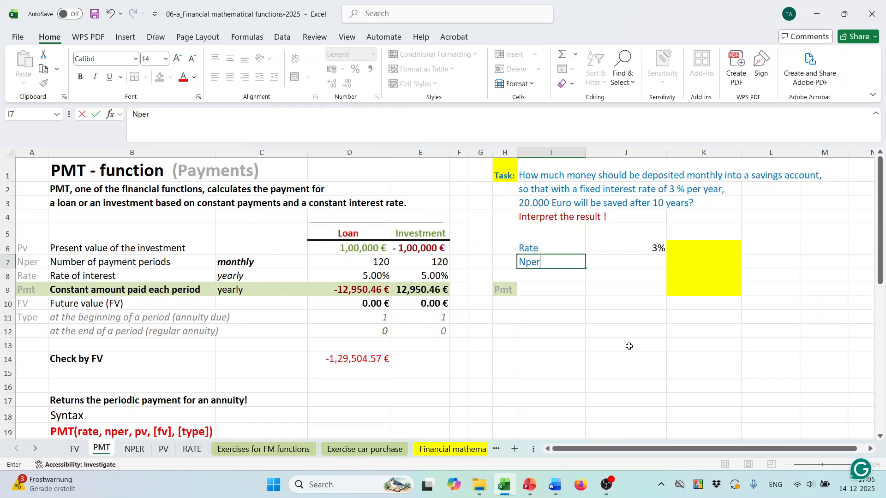
key("Tab")
type("10")
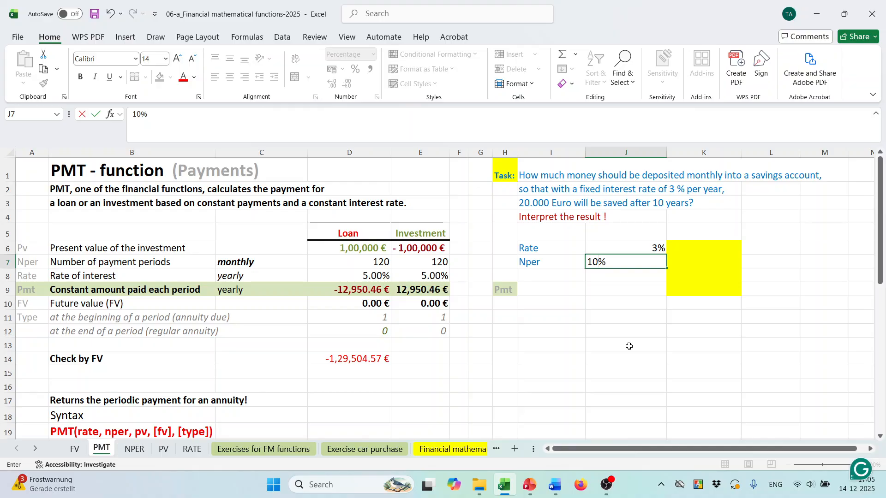
key("ctrl+Return")
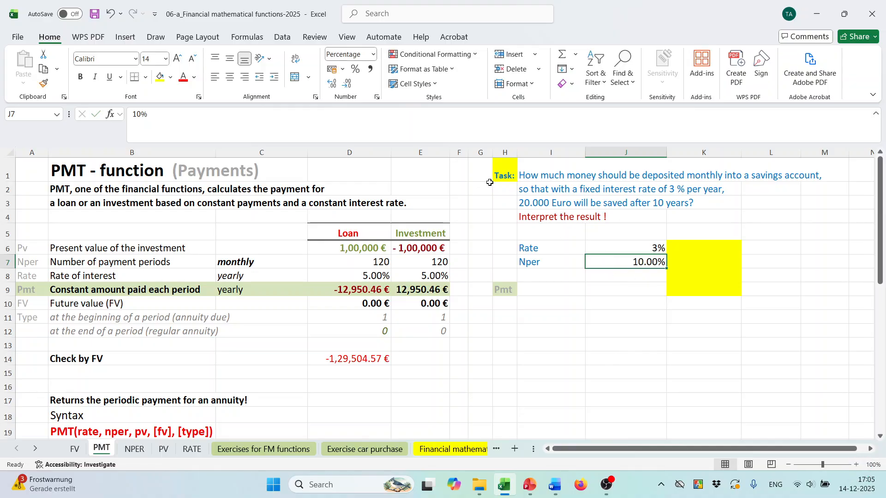
left_click(374, 54)
left_click(364, 71)
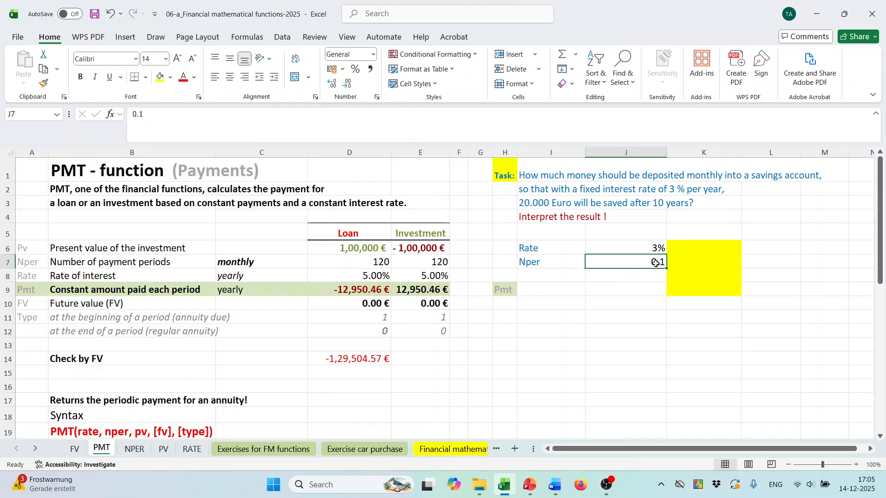
type("10")
key("Return")
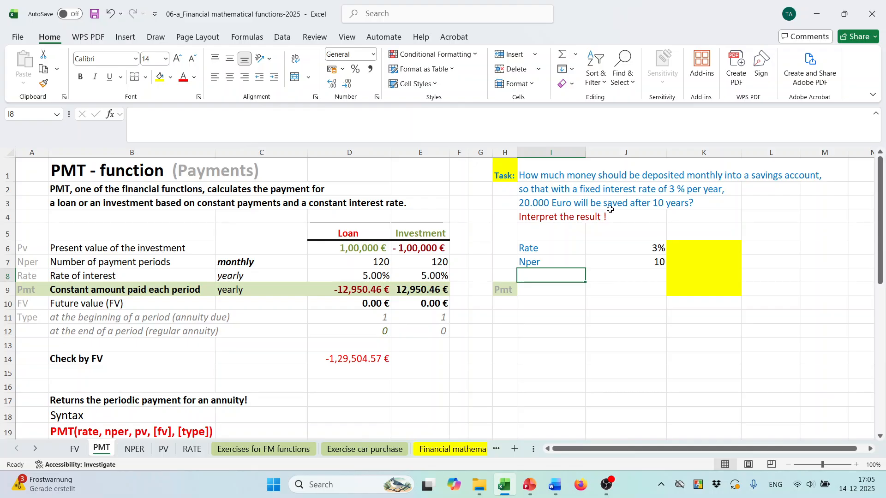
Enter the label FV in I8 and the savings target 20000 in J8
left_click_drag(571, 207, 587, 203)
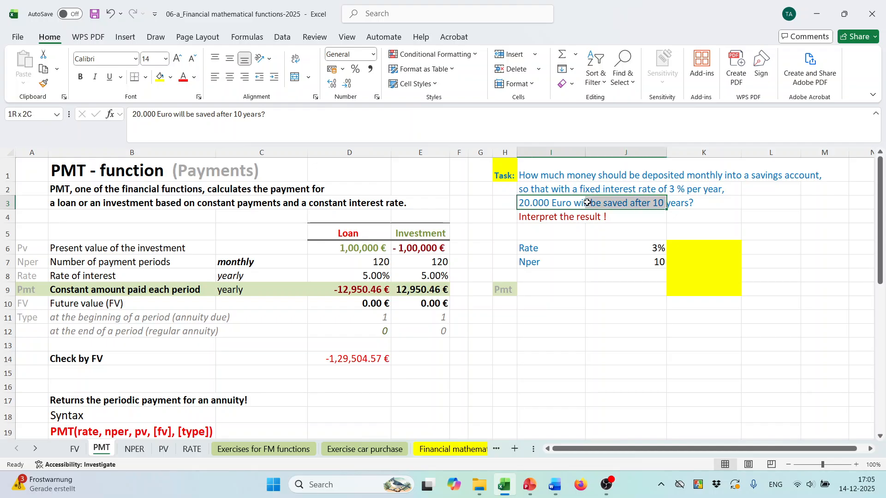
left_click(538, 276)
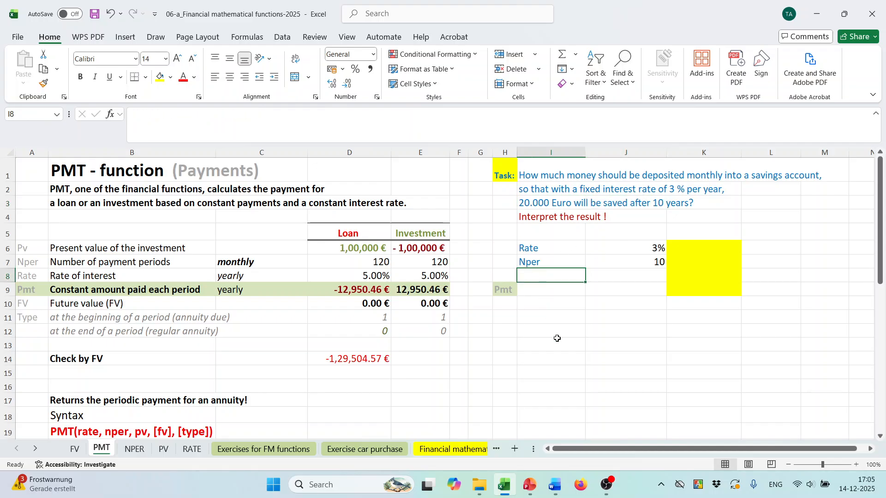
type("FV")
key("Tab")
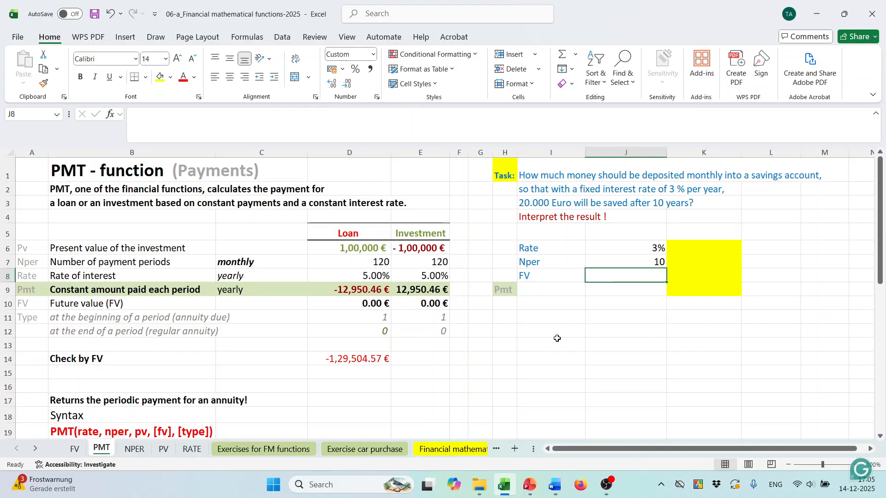
type("20000")
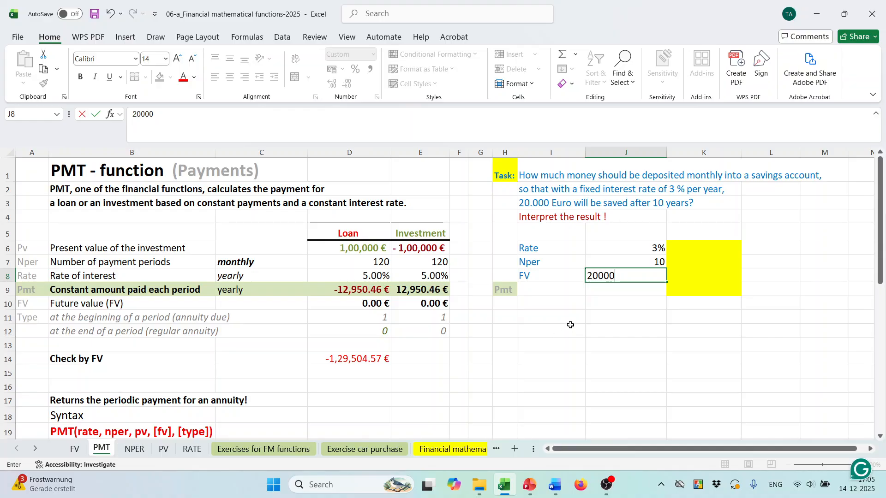
key("Return")
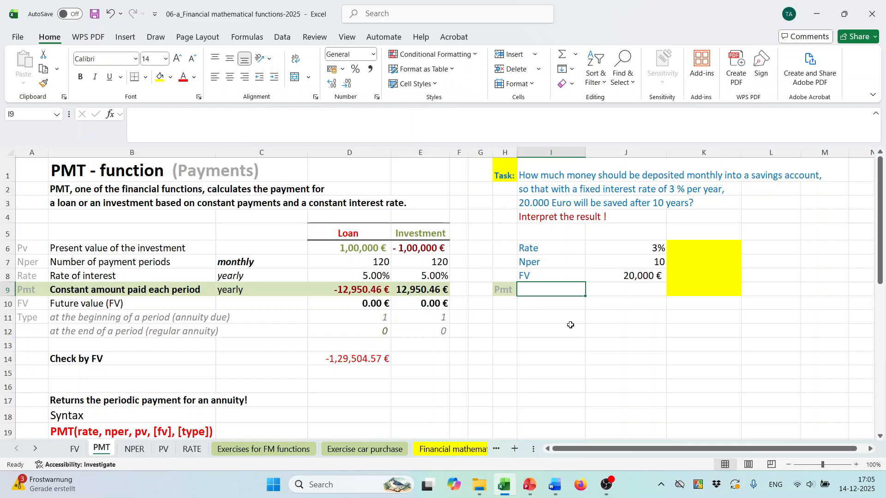
Enter the label PV in I9 and the value 0 in J9
type("PV")
key("Tab")
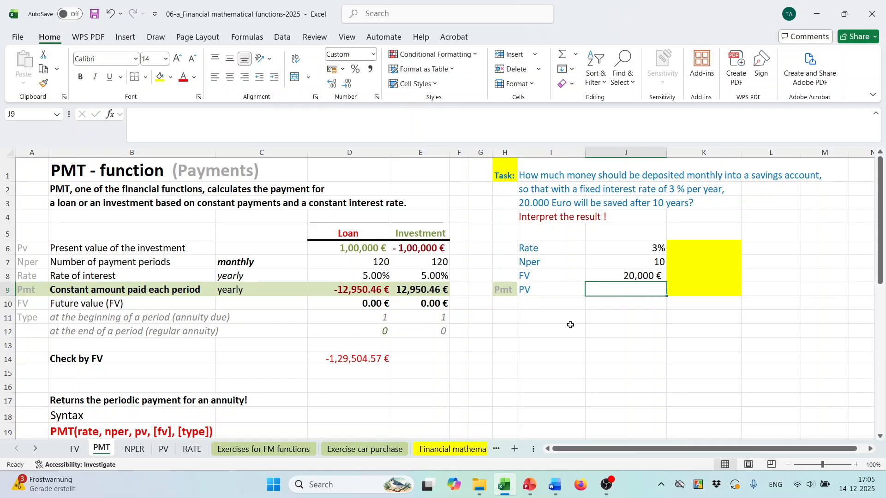
type("0")
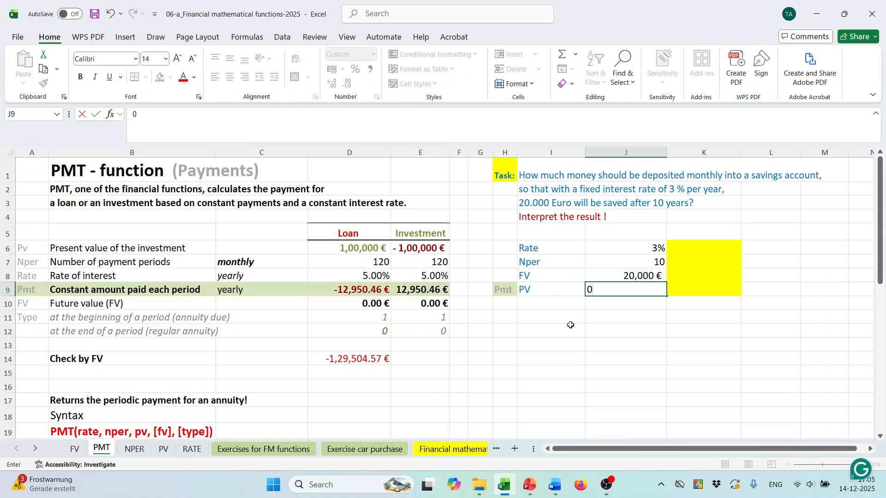
key("Return")
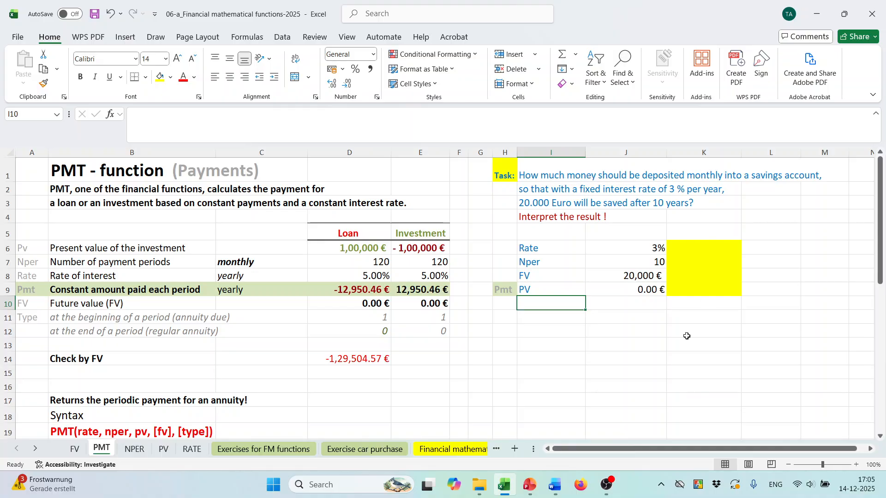
Enter the label PMT in I10 and insert the PMT function in J10
type("PMT")
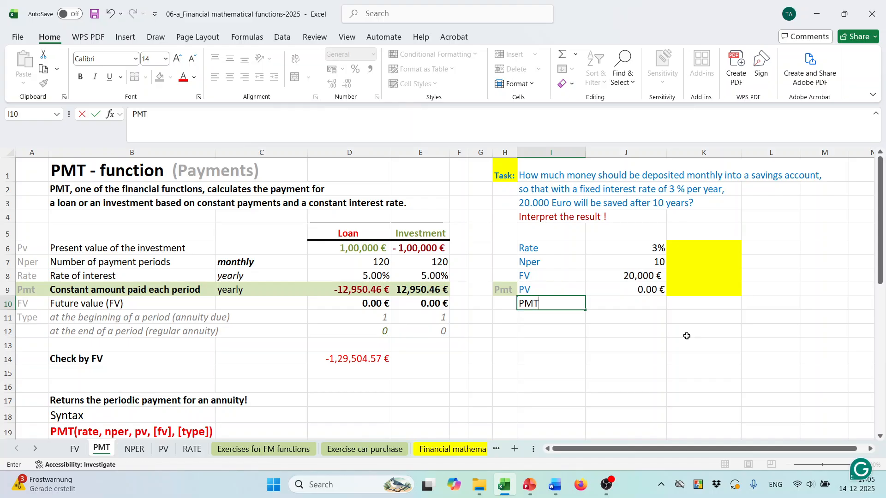
key("Tab")
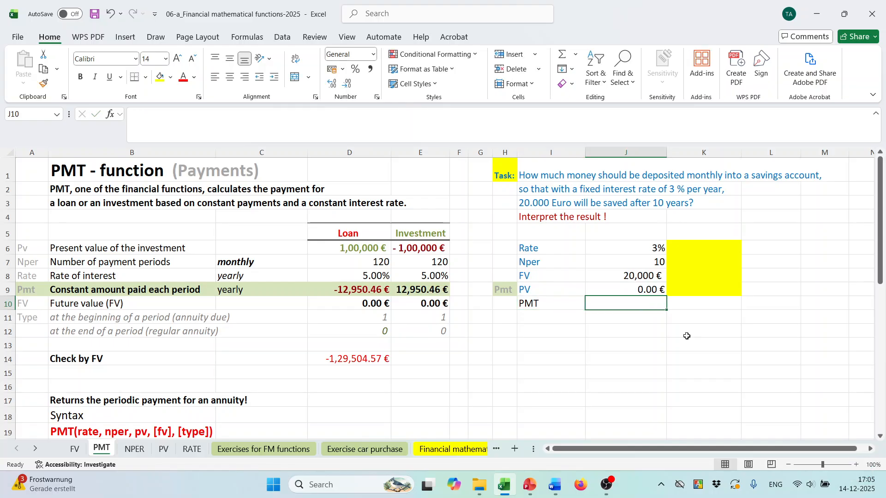
left_click(109, 113)
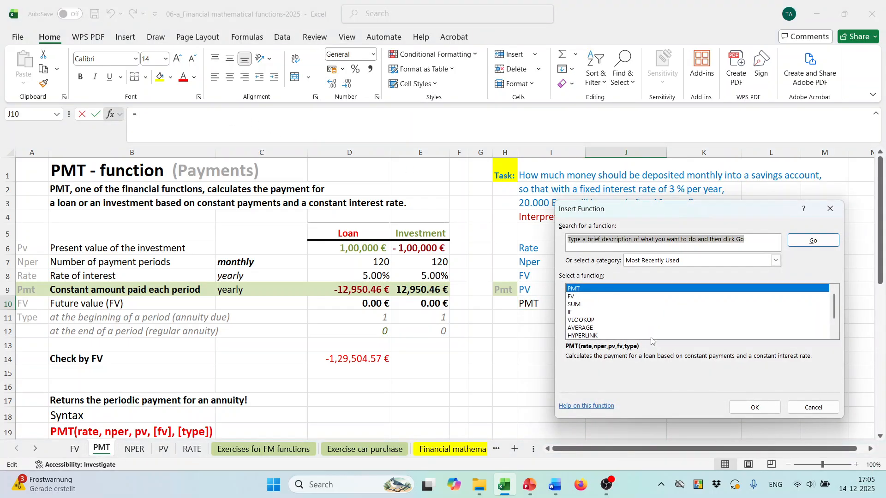
left_click(755, 407)
left_click_drag(661, 222, 242, 184)
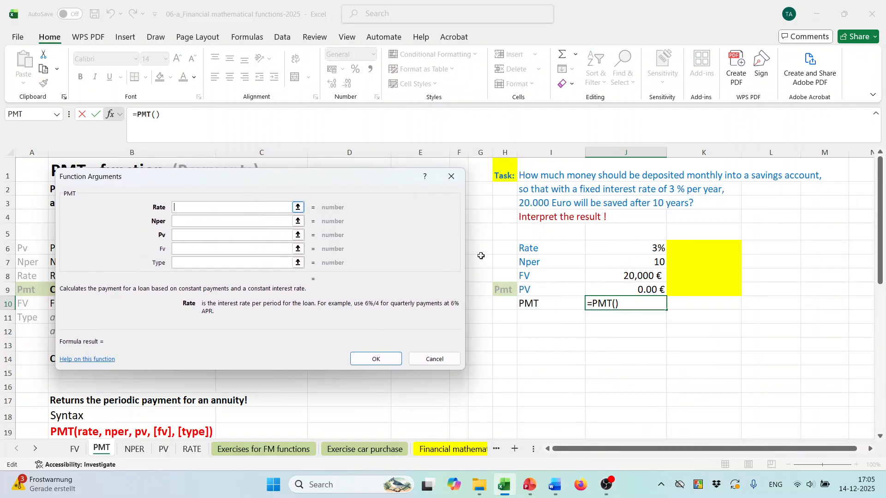
Fill in the PMT arguments for J10: Rate J6, Nper J7, Pv J9 and Fv J8
left_click(642, 251)
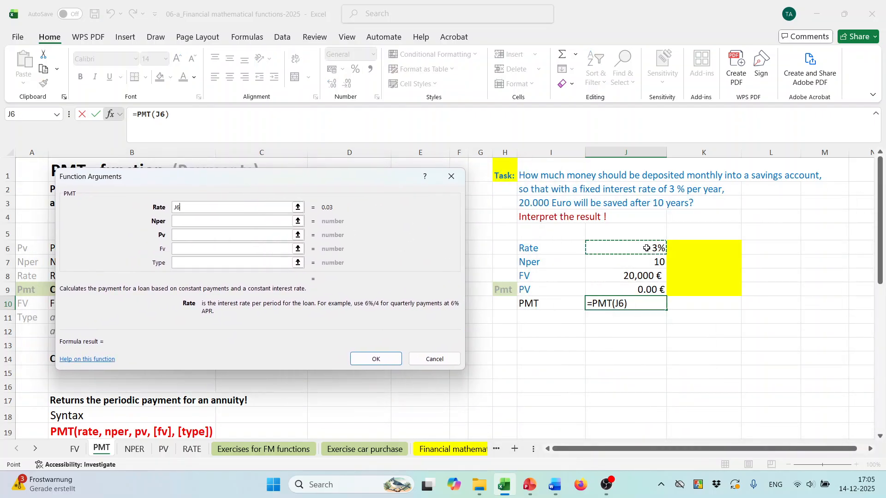
left_click(236, 222)
left_click(654, 266)
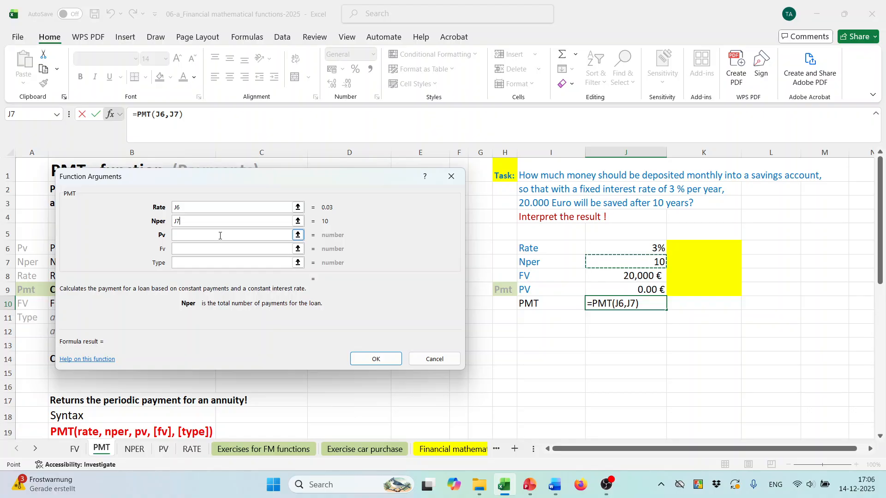
left_click(220, 236)
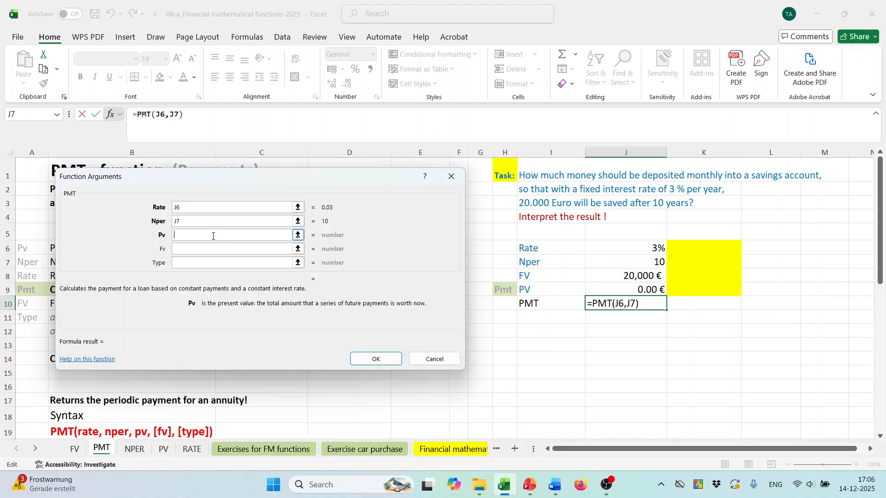
left_click(638, 291)
left_click(231, 249)
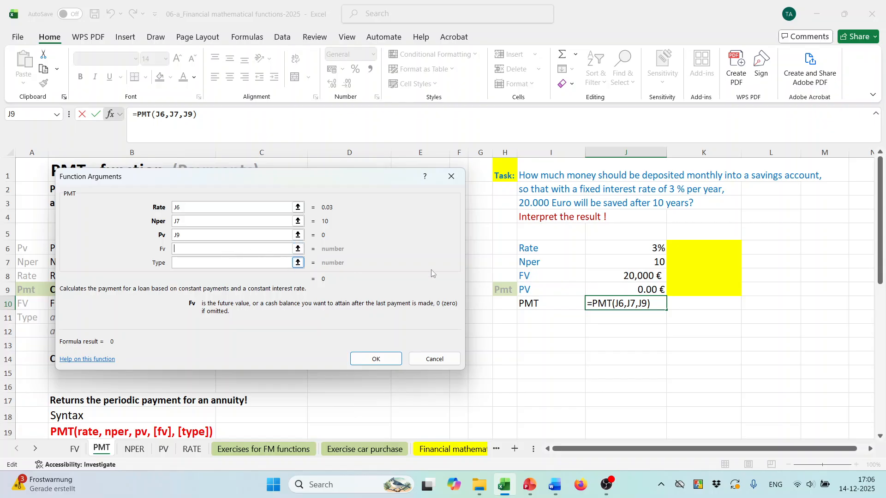
left_click(641, 276)
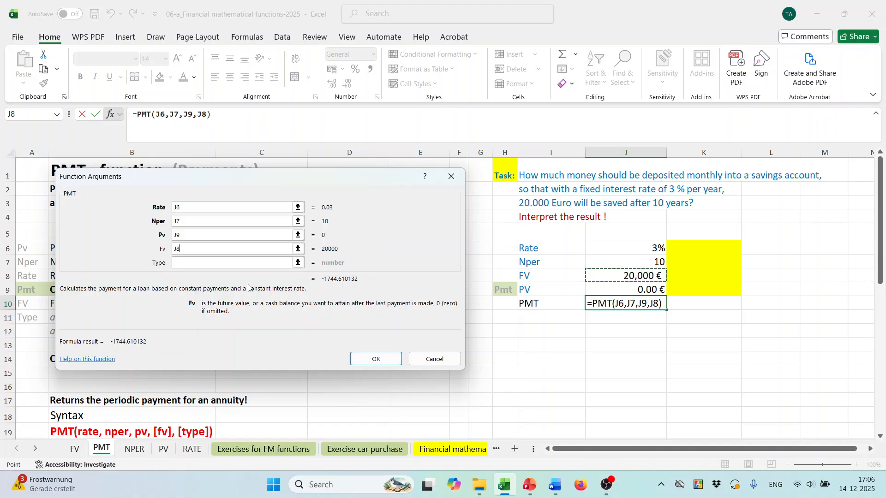
left_click(220, 237)
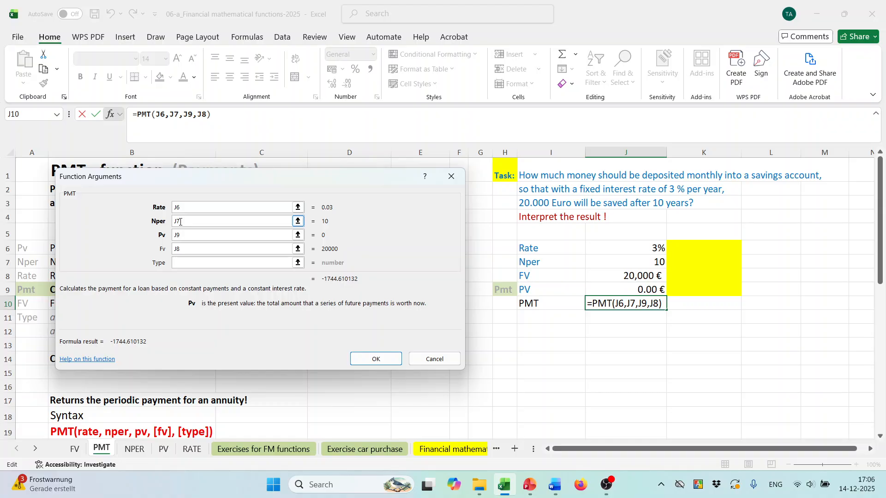
left_click(176, 249)
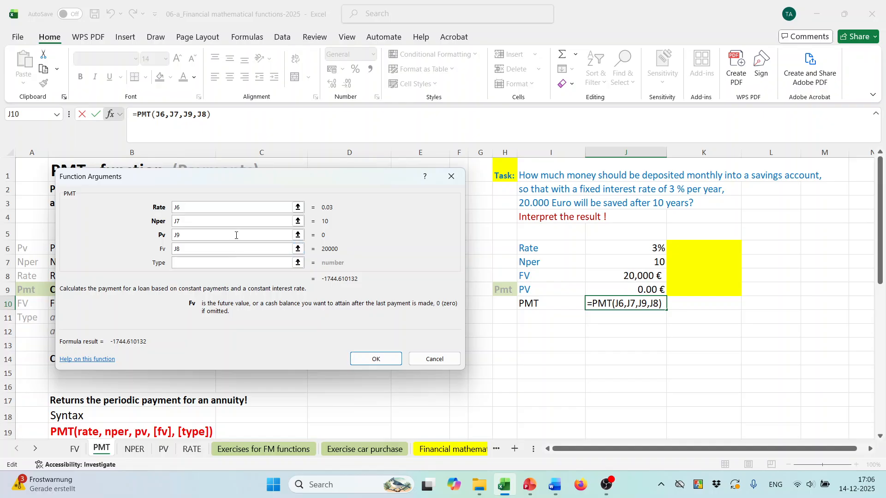
left_click(377, 359)
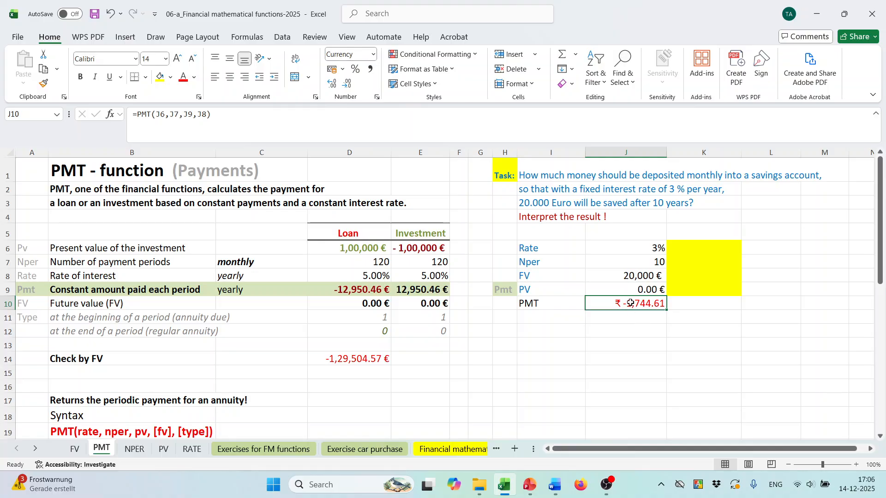
Format the PMT result in J10 with the euro accounting number format
right_click(426, 177)
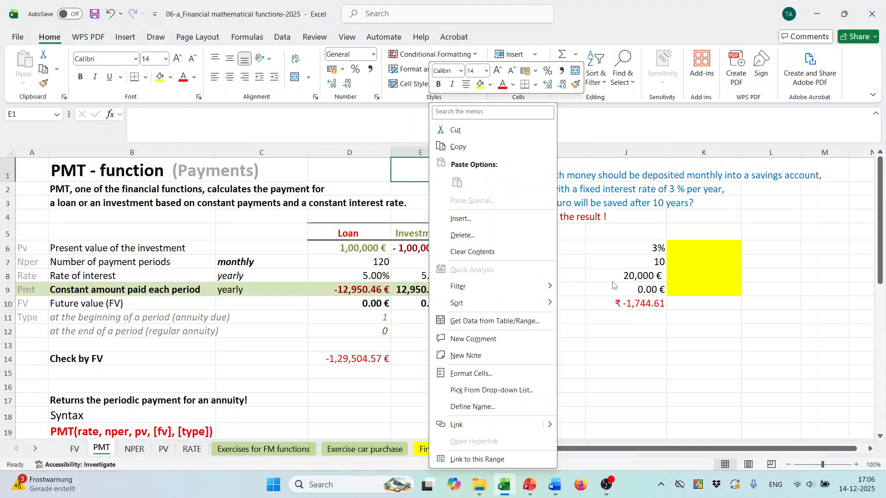
left_click(612, 303)
left_click(619, 299)
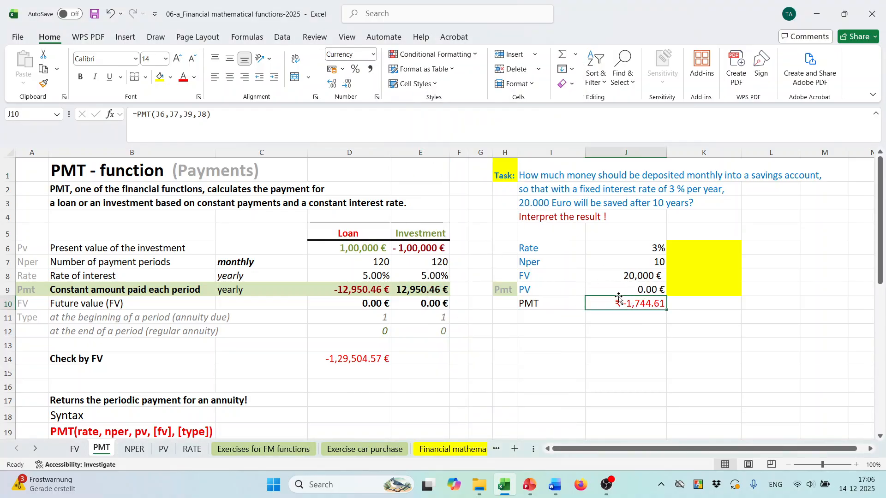
left_click(342, 70)
left_click(364, 135)
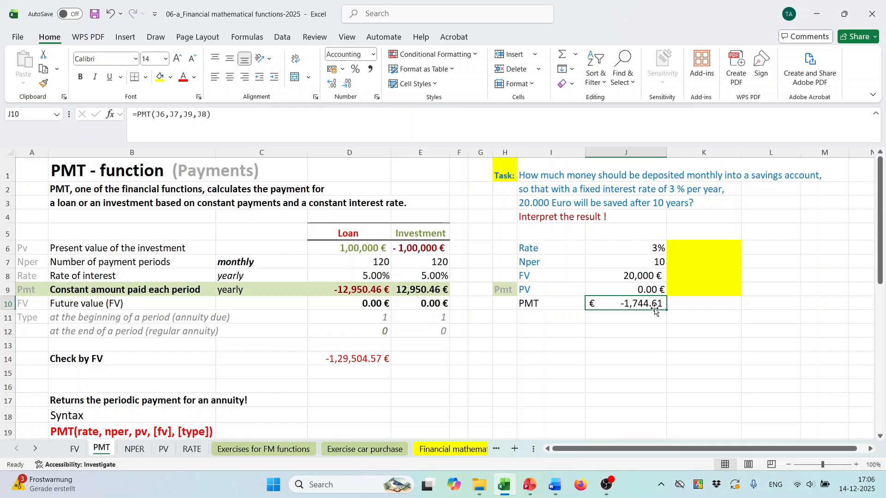
Convert the payment in J10 to a monthly amount by changing the formula to =(PMT(J6,J7,J9,J8))/12
left_click(661, 176)
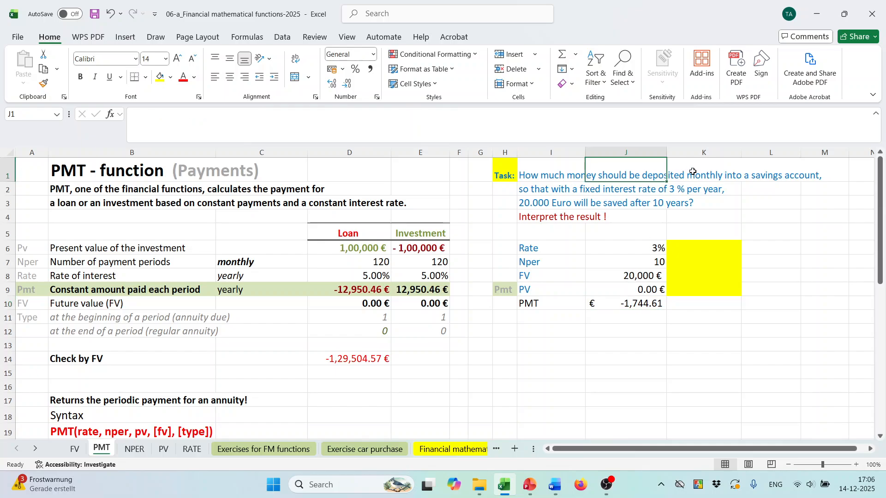
left_click(702, 177)
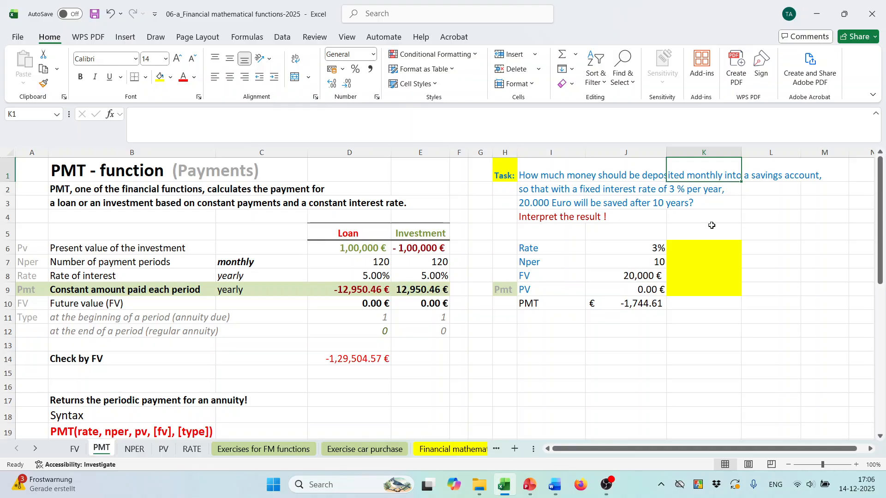
left_click(638, 308)
double_click(638, 308)
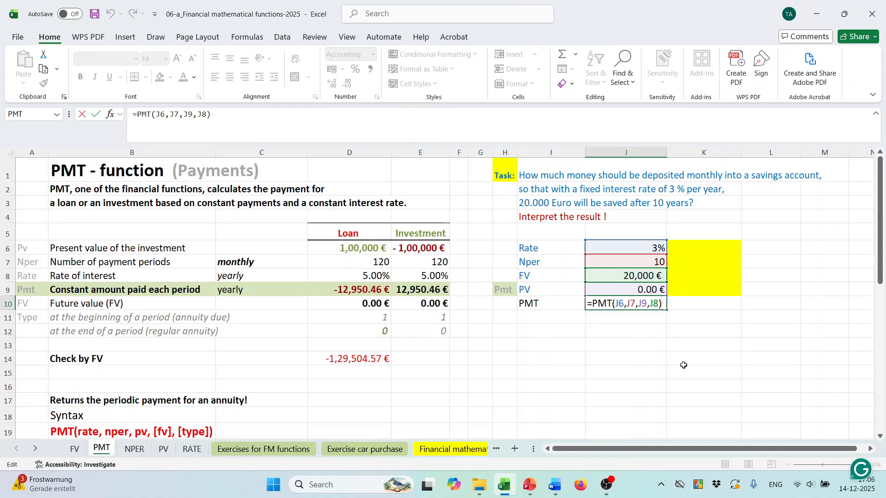
type(")")
left_click(593, 304)
type("(")
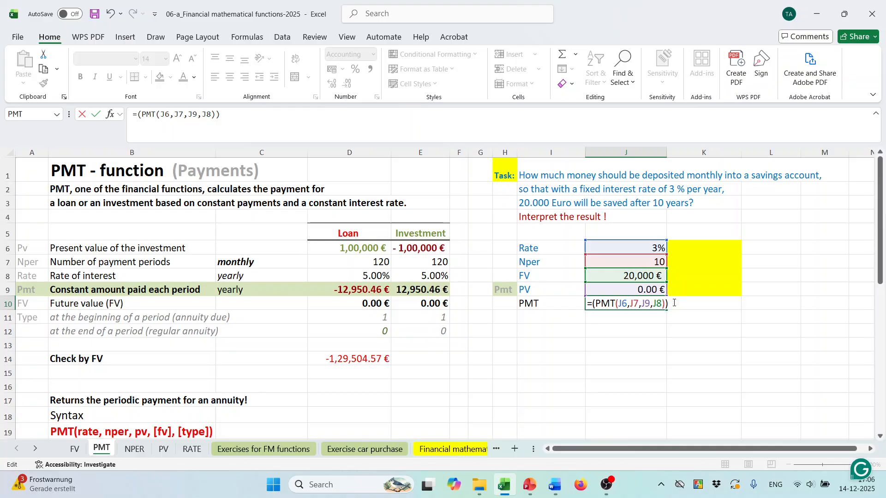
type("/12")
key("Return")
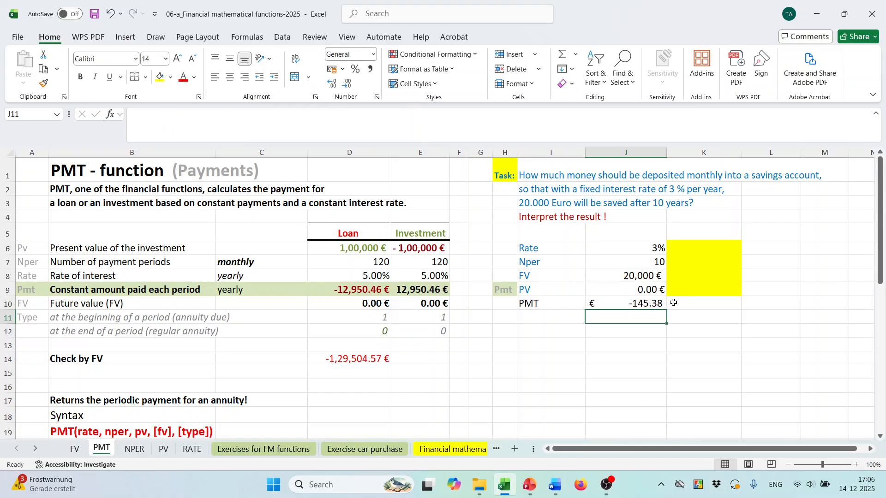
left_click(641, 303)
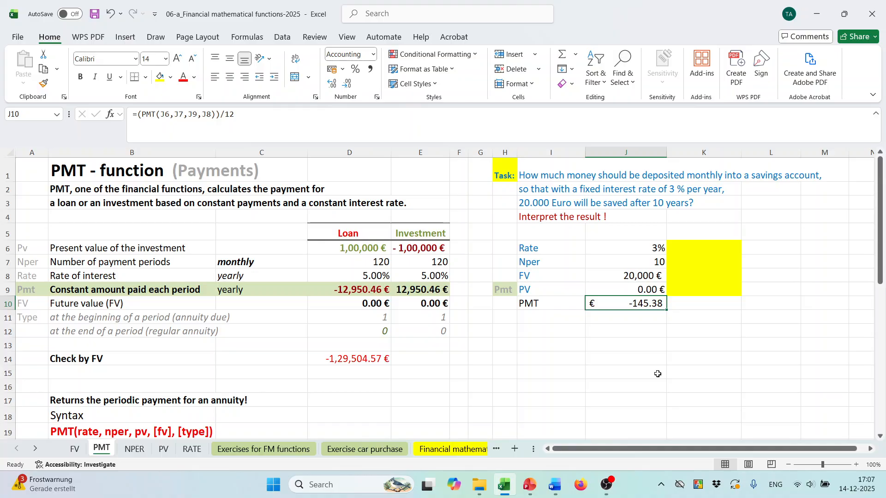
left_click_drag(659, 248, 661, 262)
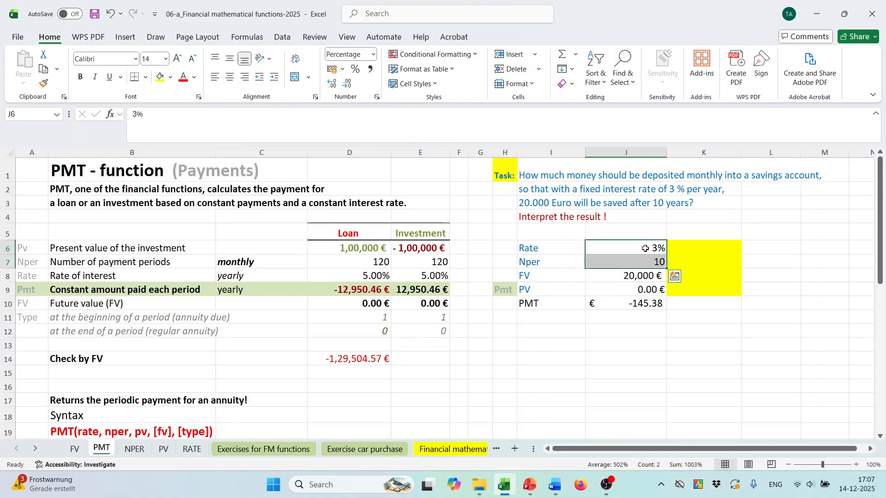
left_click(638, 275)
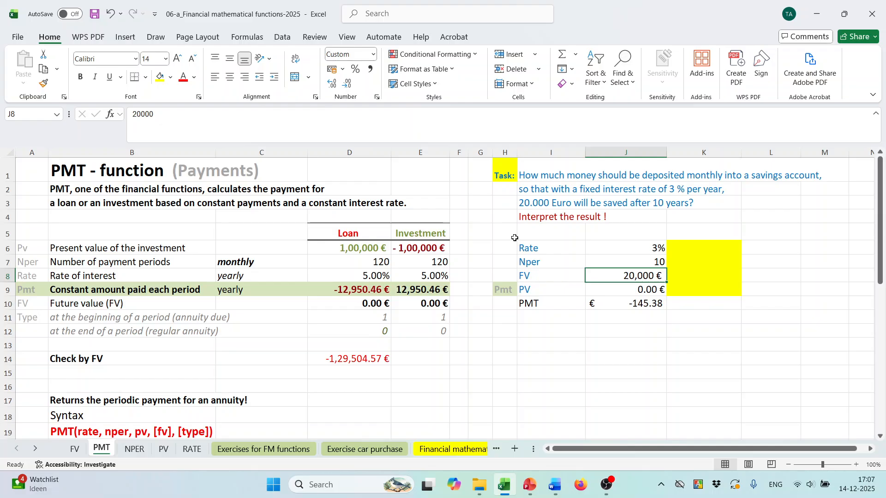
Open the NPER sheet and insert the NPER function in D6, the Loan column's number of payment periods
left_click(137, 450)
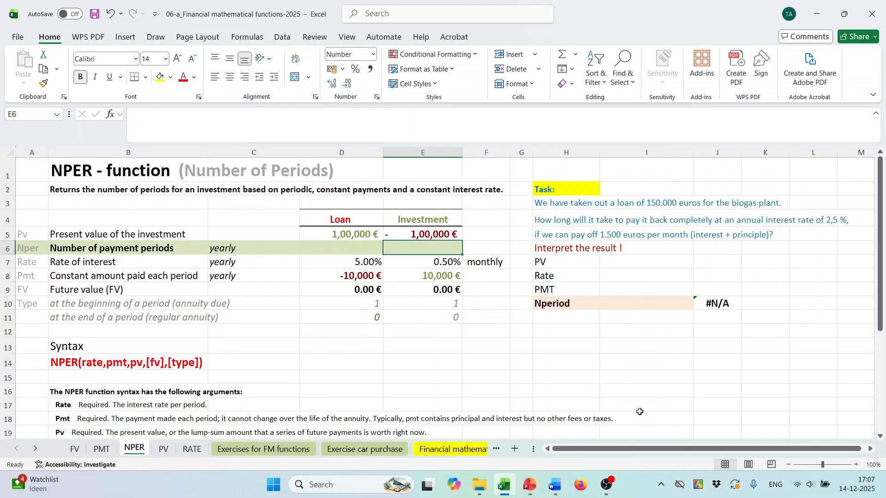
left_click(496, 352)
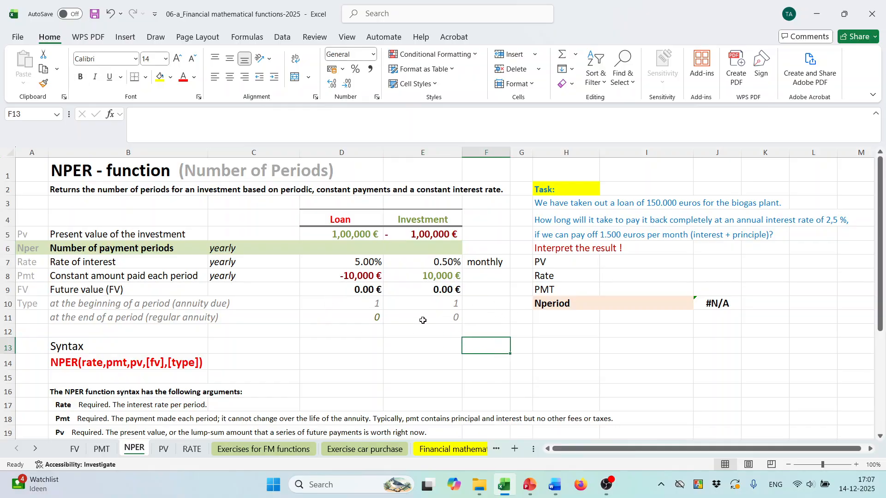
left_click(340, 245)
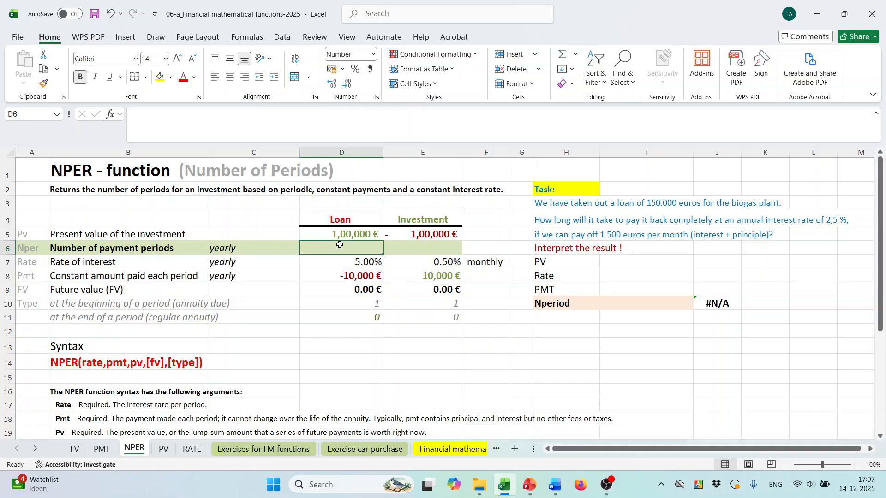
left_click(109, 114)
left_click_drag(292, 166, 684, 173)
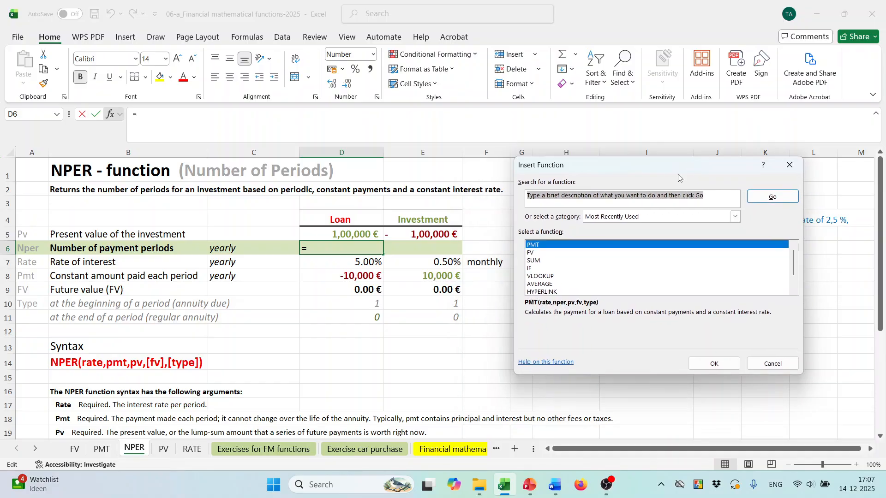
type("nper")
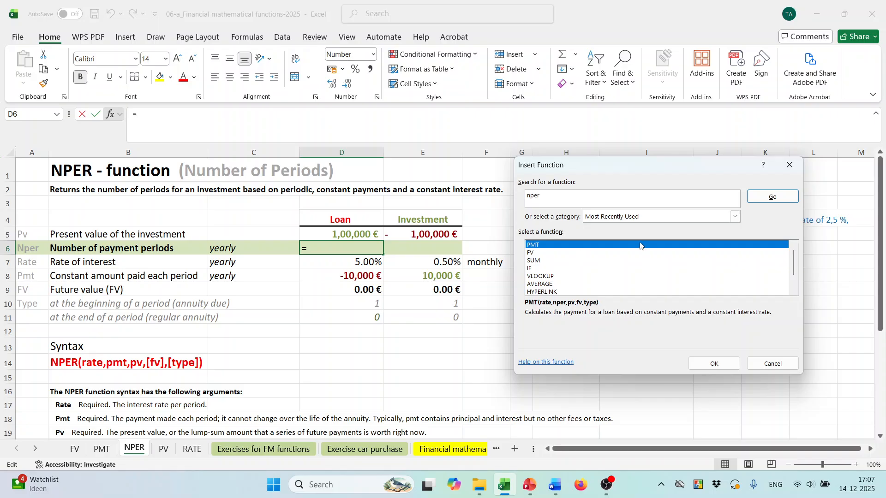
key("Return")
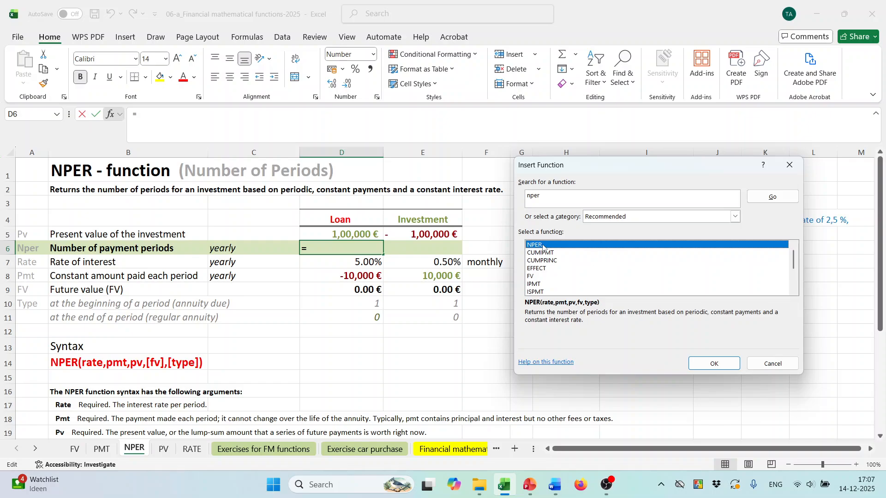
left_click(704, 368)
Complete the NPER formula in D6 with Rate D7, Pmt D8, Pv D5 and Fv D9, and copy it to E6
left_click_drag(586, 184, 611, 166)
left_click(362, 261)
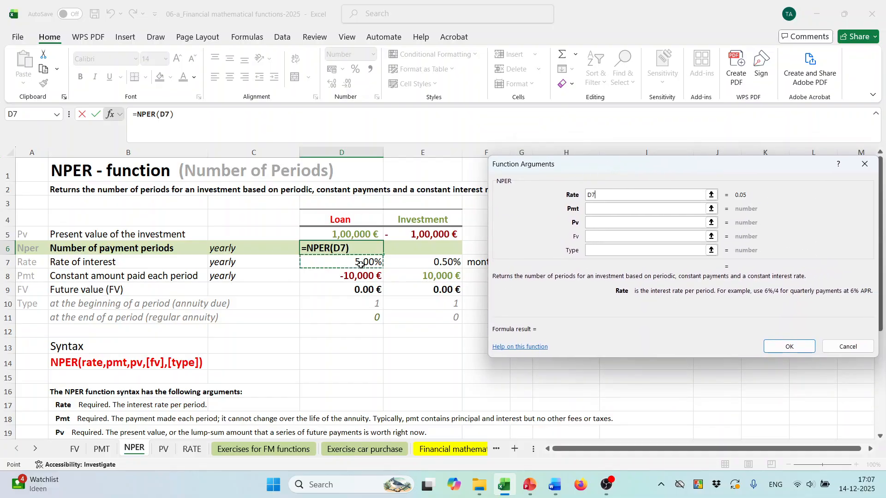
left_click(602, 209)
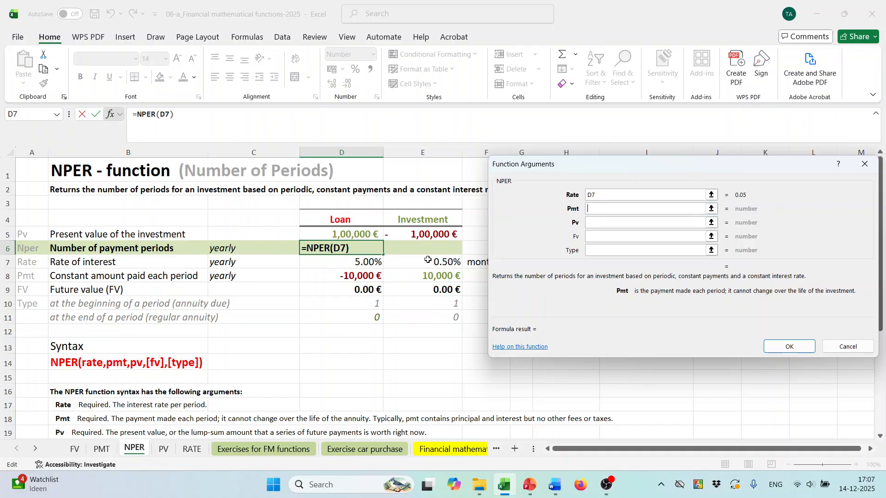
left_click(368, 276)
left_click(598, 222)
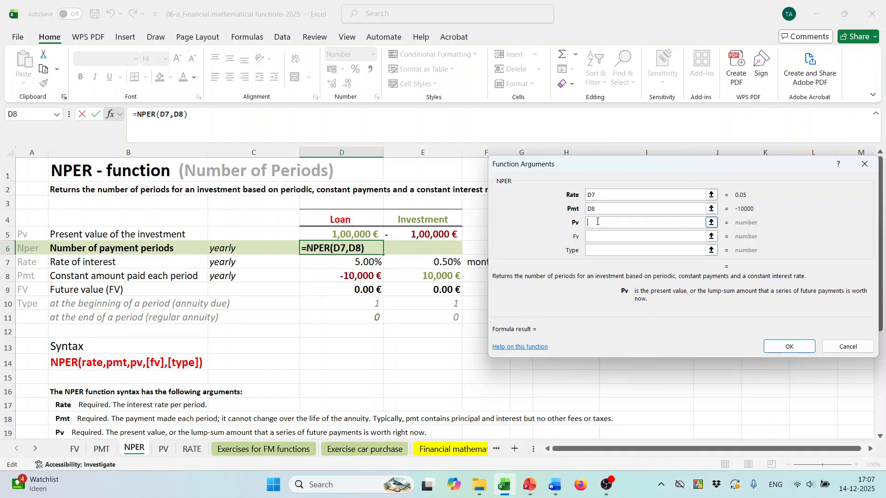
left_click(358, 235)
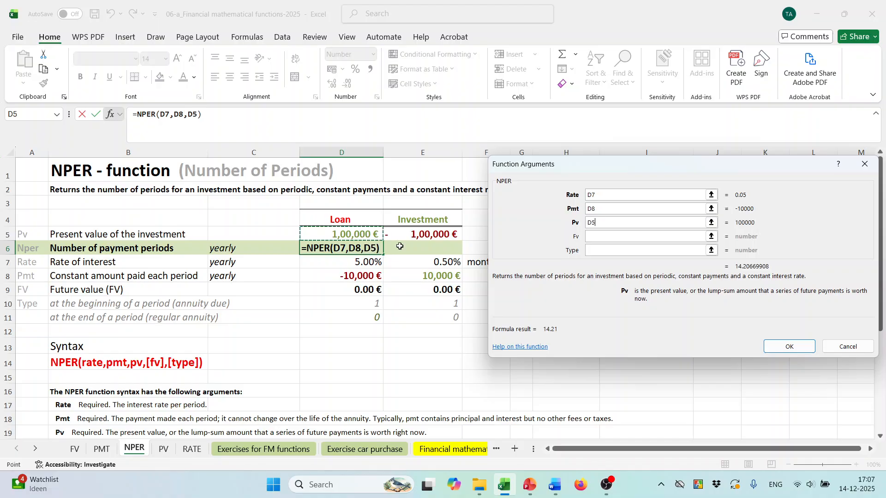
left_click(602, 238)
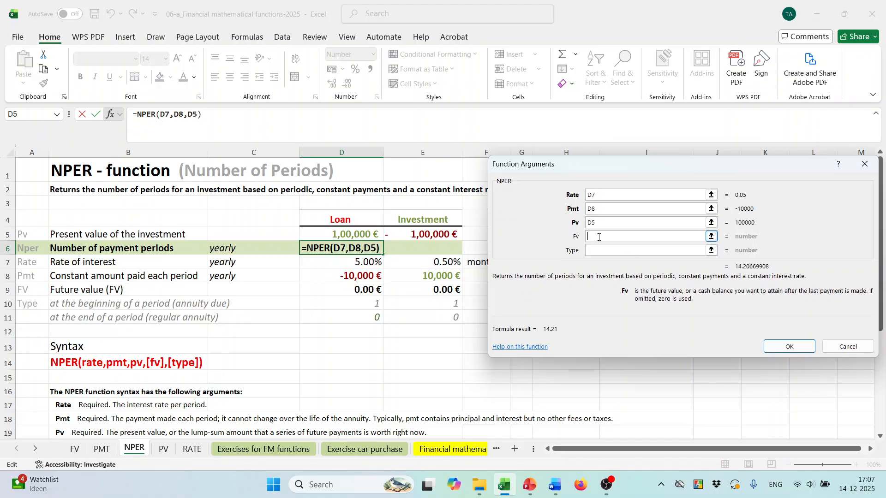
left_click(376, 291)
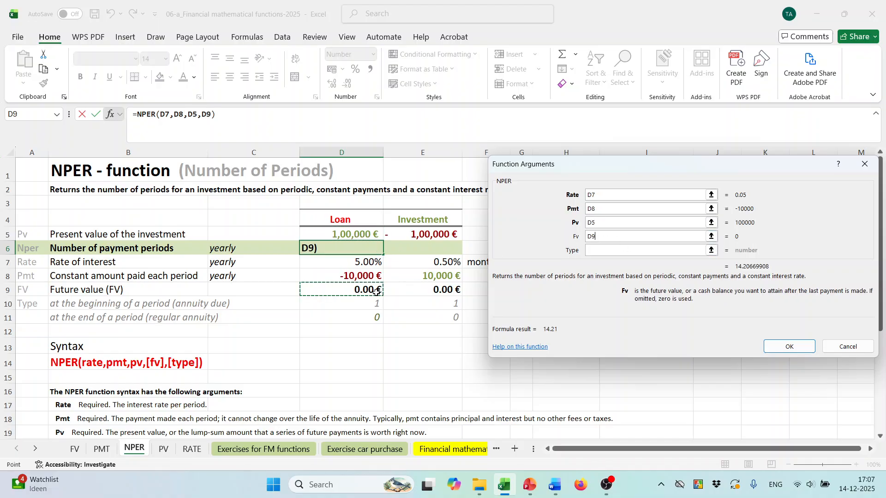
left_click(780, 340)
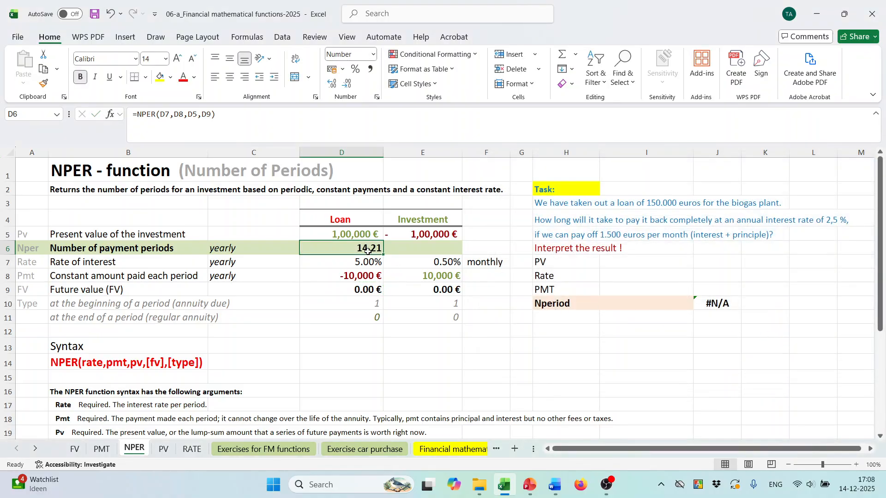
left_click_drag(386, 254, 445, 254)
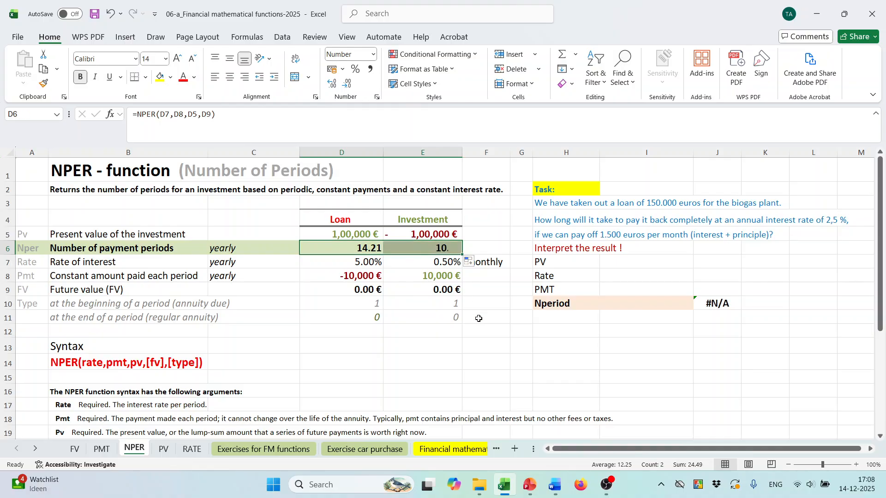
Enter the biogas plant loan's PV of 150000 in I7 and its annual rate of 2.5% in I8
left_click(628, 263)
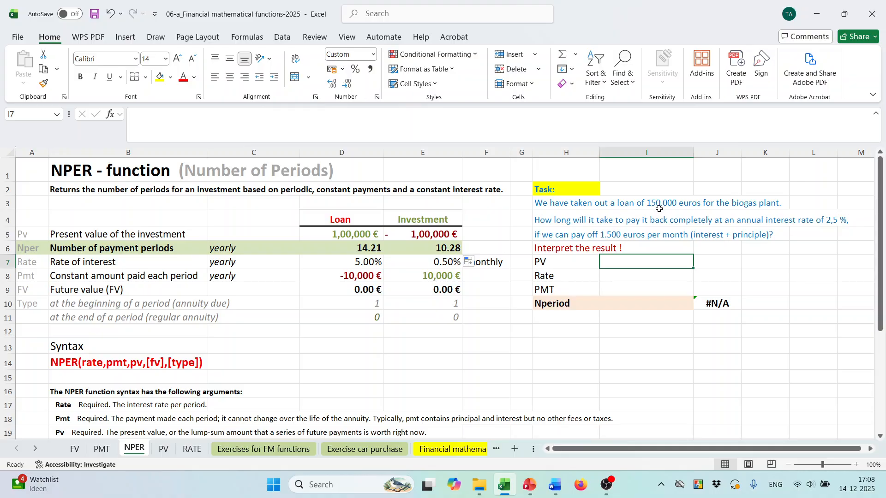
left_click(636, 289)
left_click(635, 261)
type("1,5")
type("0,00")
type("0000")
key("Return")
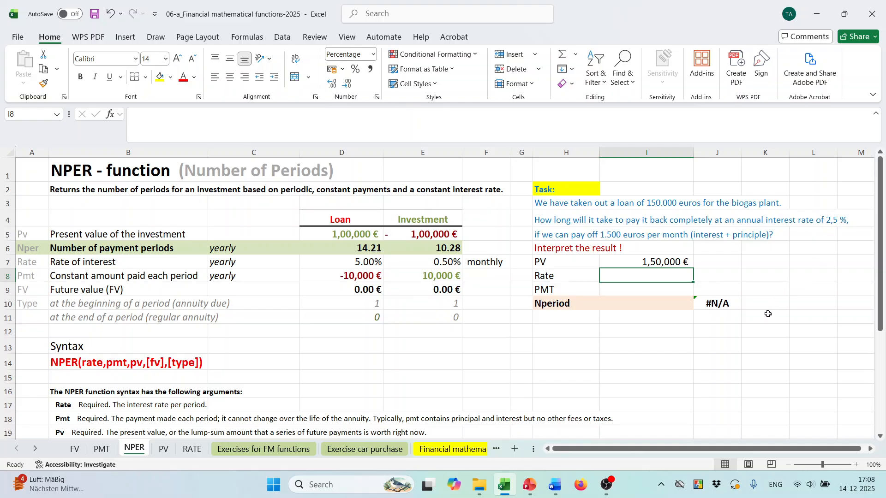
type("2.5")
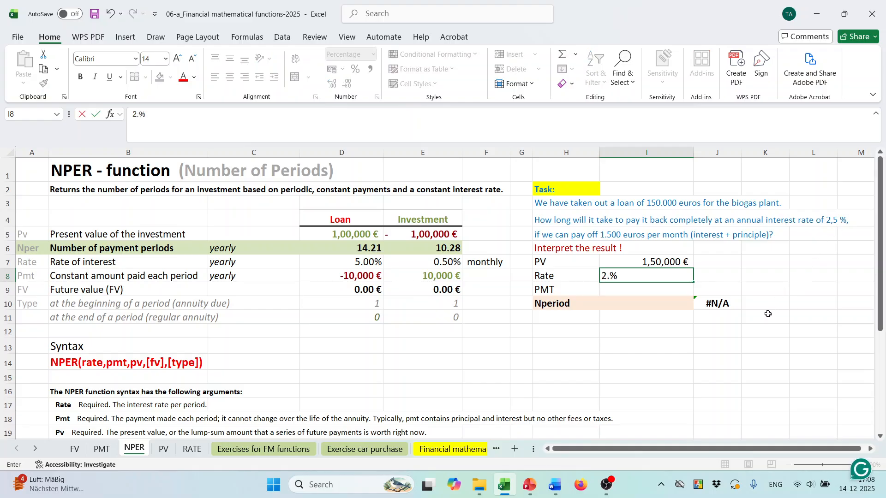
key("Return")
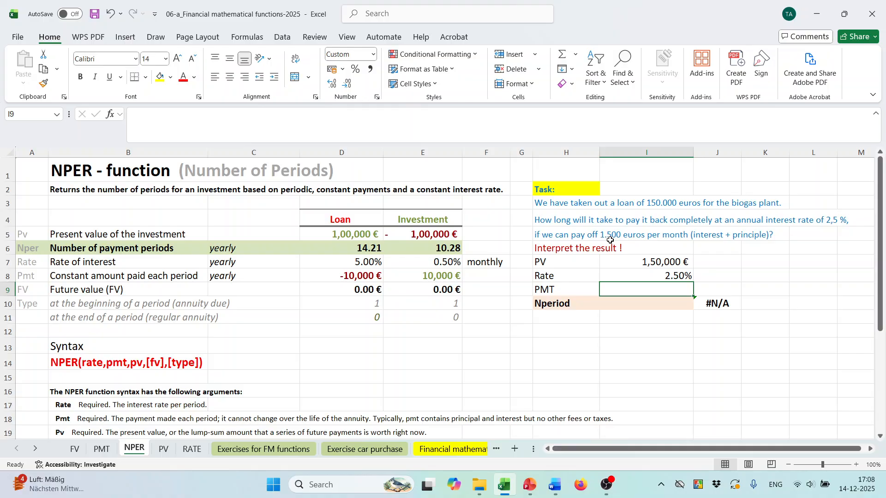
Enter the PMT of 1500 in I9 and note "monthly" beside it in J9
type("1,5")
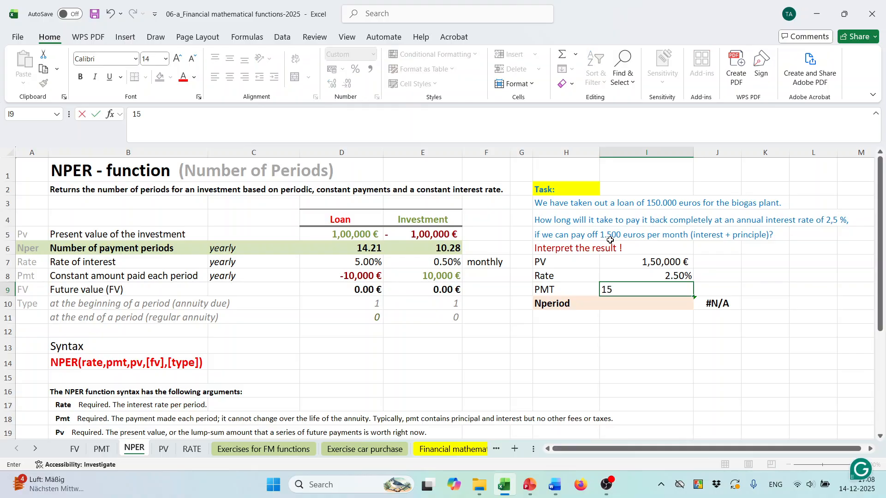
type("00")
key("Return")
left_click(702, 292)
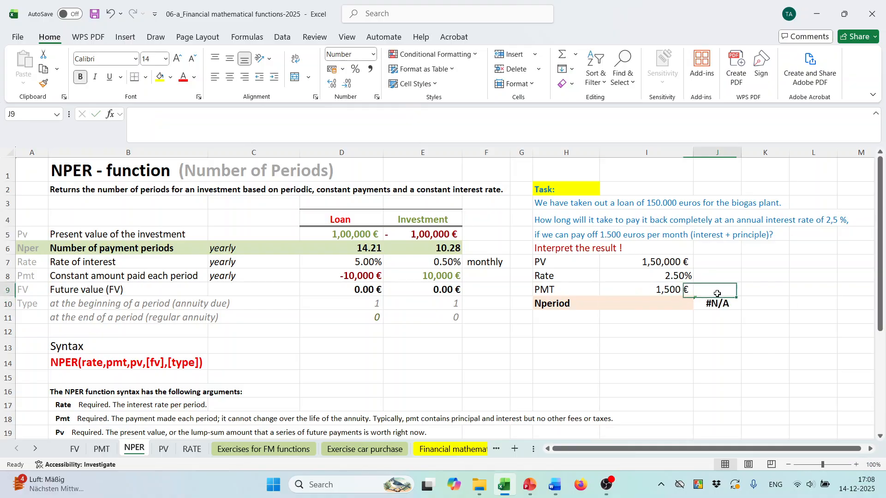
type("monthly")
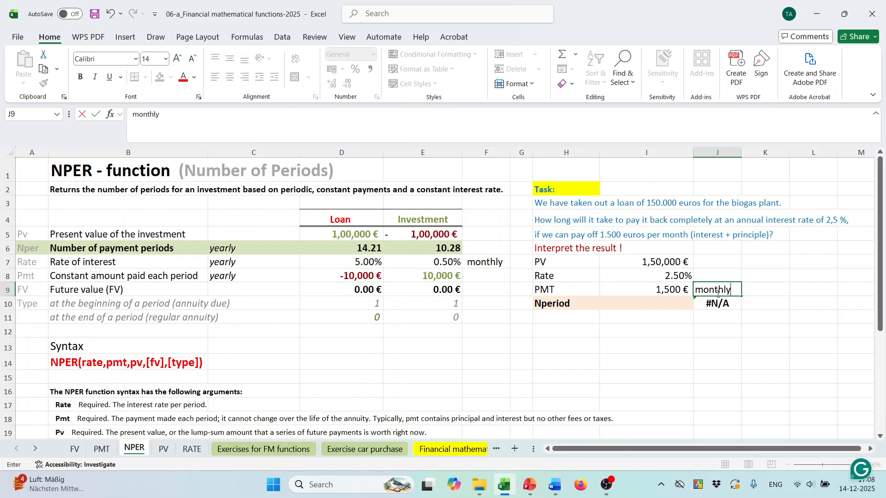
left_click(685, 372)
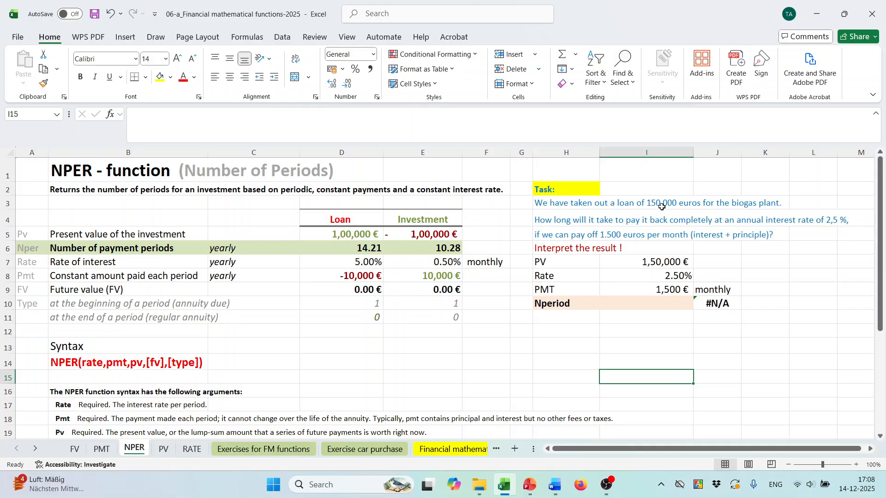
Insert the NPER function in I10, the Nperiod cell of the loan task
left_click(564, 224)
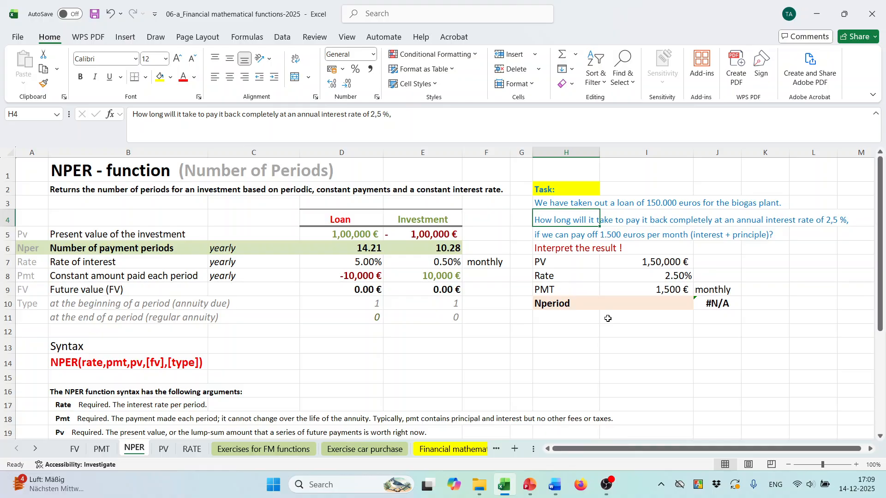
left_click(625, 304)
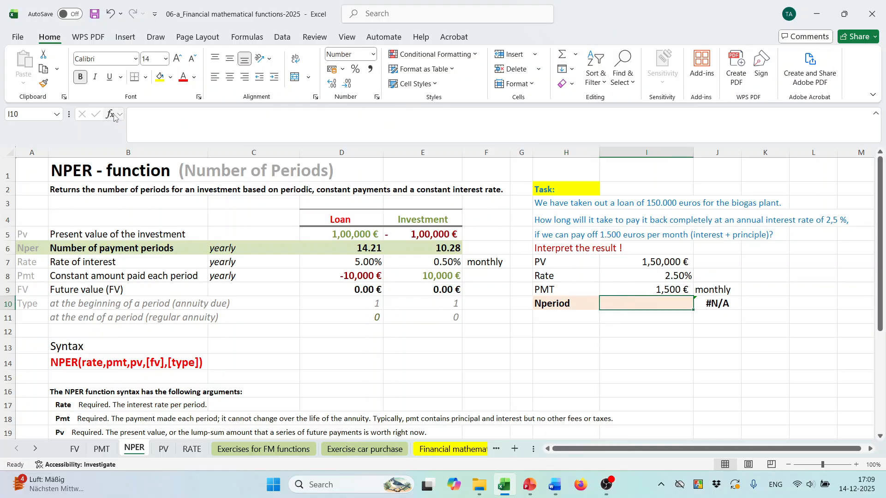
left_click(110, 114)
left_click_drag(618, 156, 321, 156)
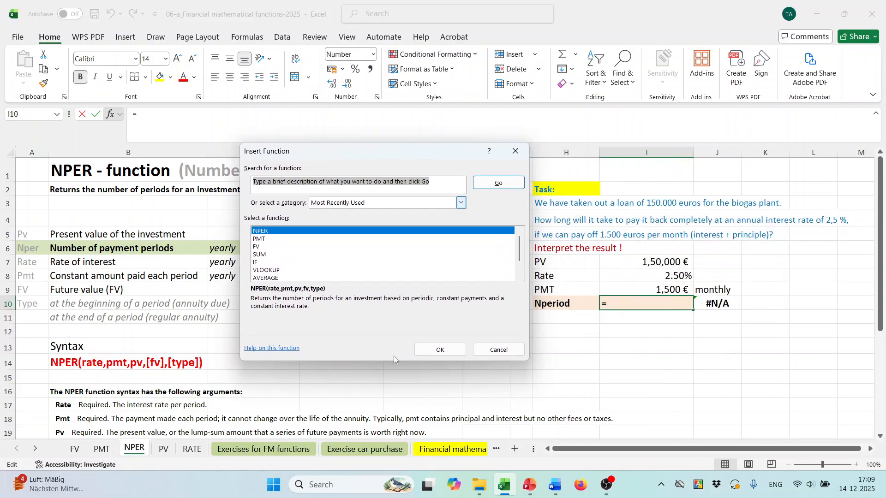
left_click(439, 352)
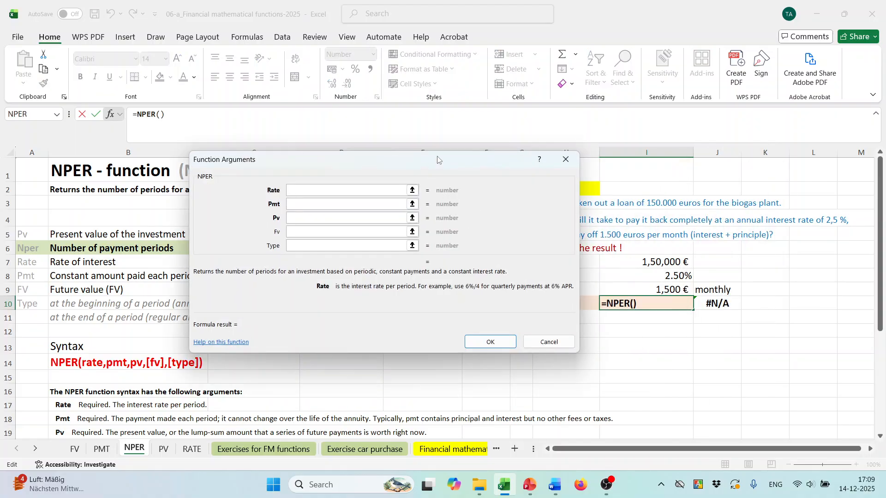
Set the NPER arguments in I10 to Rate I8 and Pmt -I9*12
left_click_drag(438, 159, 373, 159)
left_click(656, 277)
left_click(278, 204)
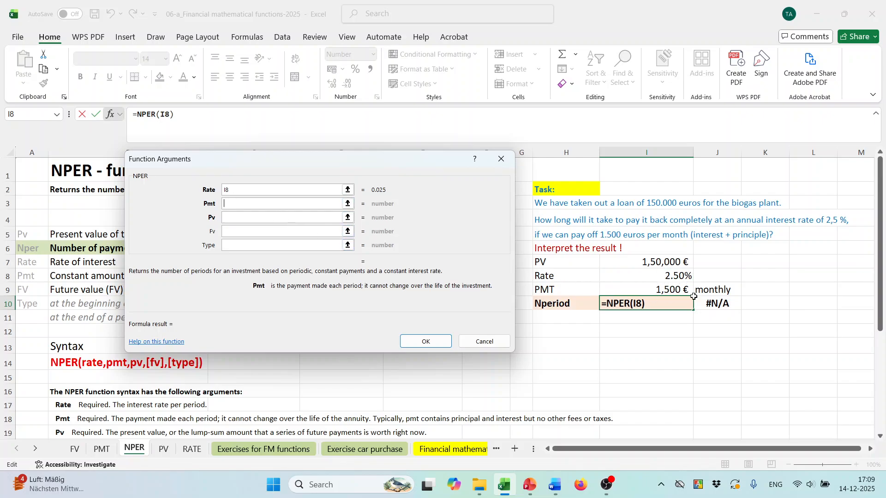
left_click(677, 290)
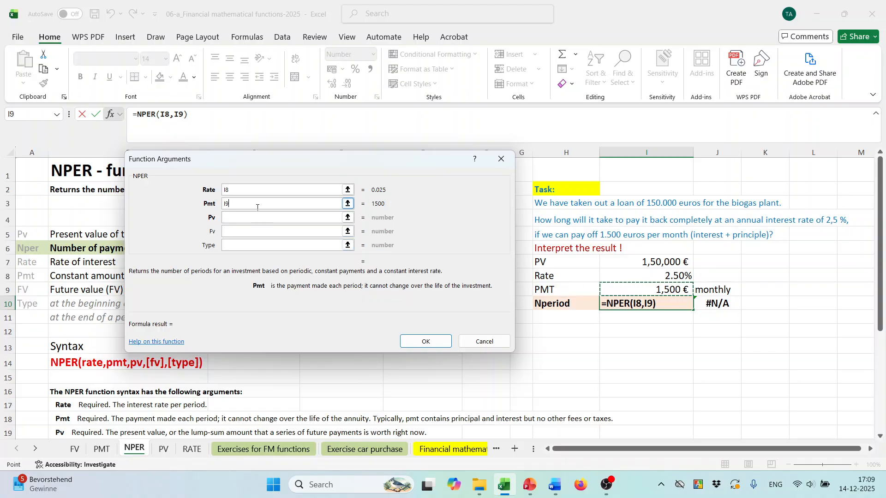
type("*12")
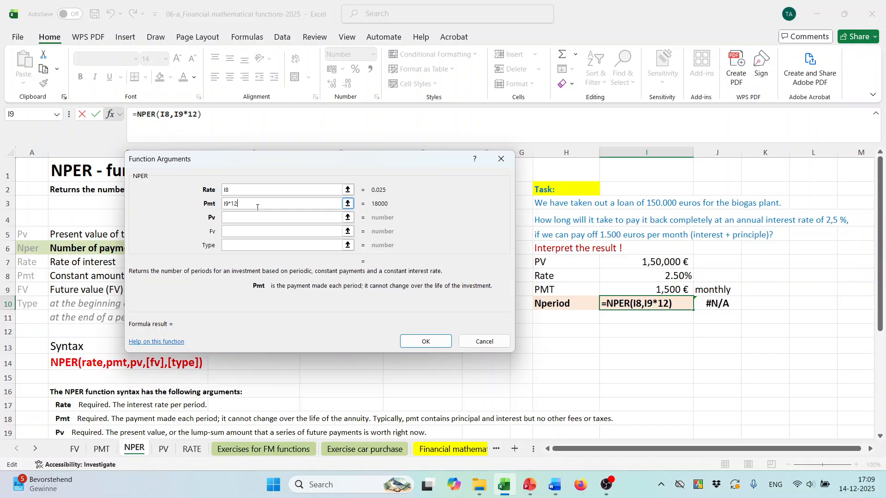
left_click(253, 217)
type("-")
Complete the NPER formula in I10 with Pv I7 and Fv 0
left_click(254, 221)
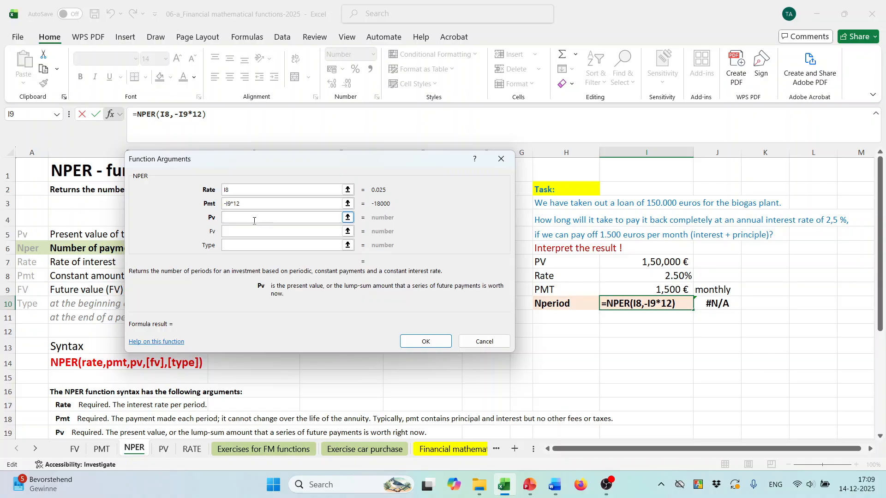
left_click(663, 263)
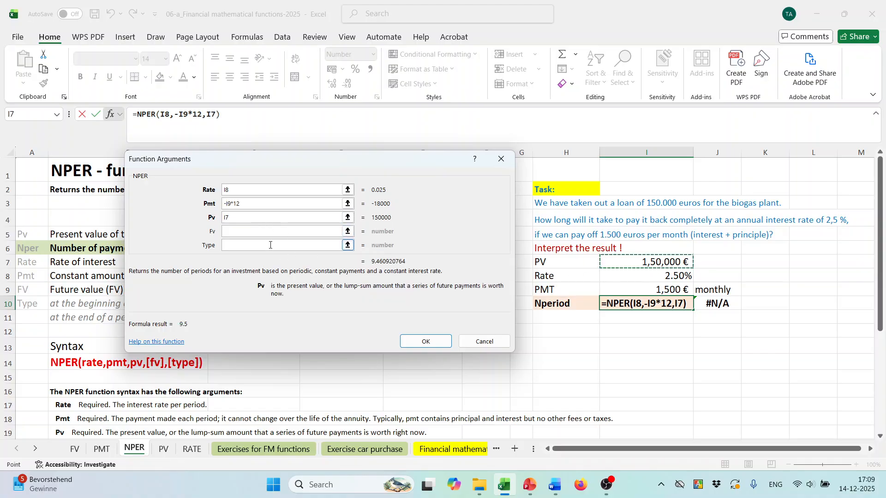
left_click(256, 234)
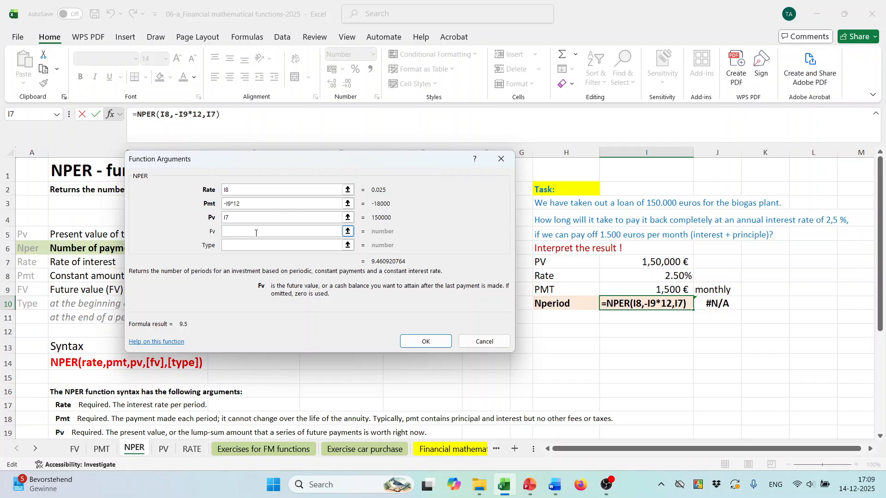
type("0")
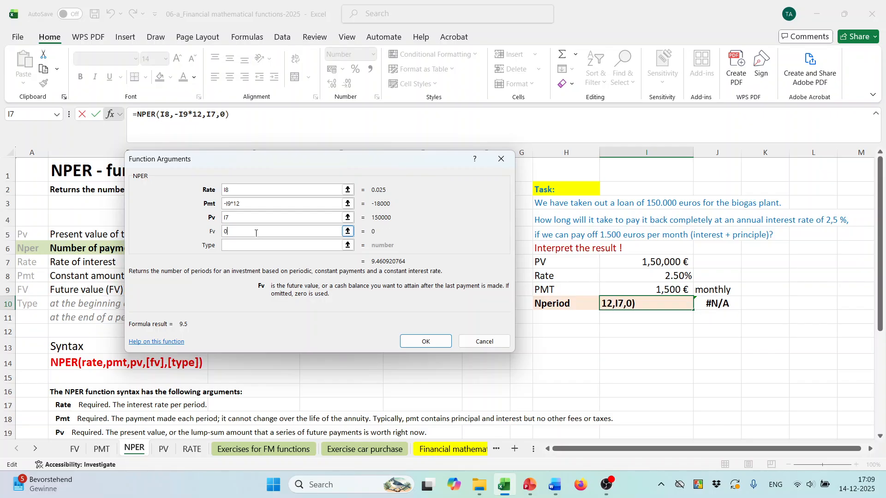
left_click(424, 343)
left_click(638, 333)
left_click(667, 301)
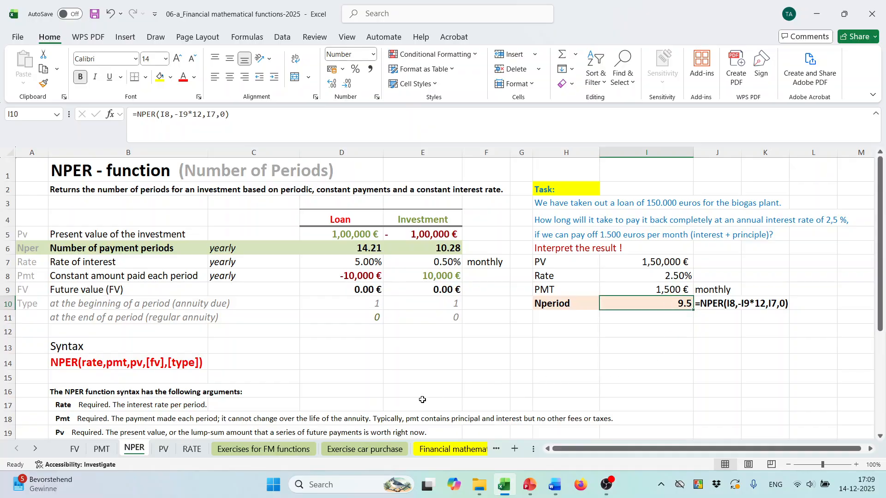
Insert the PV function in D6 of the PV sheet, the loan's present value cell
left_click(165, 449)
scroll(514, 281, "up", 2)
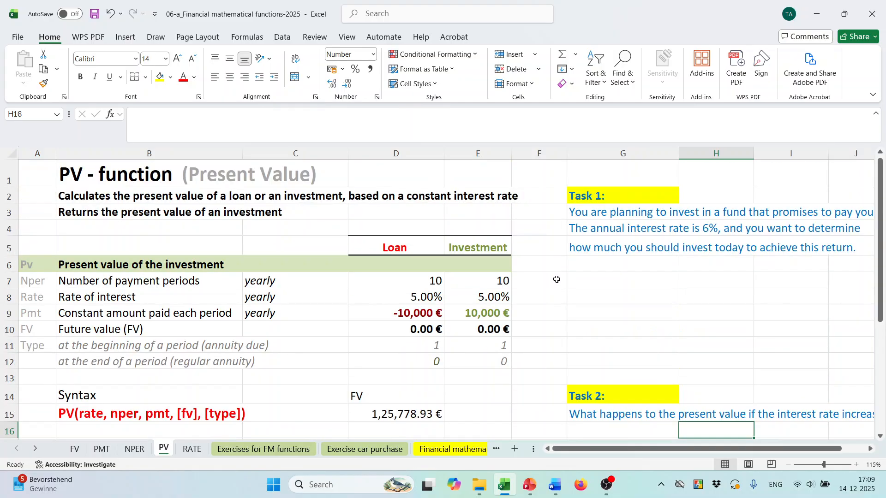
left_click(422, 268)
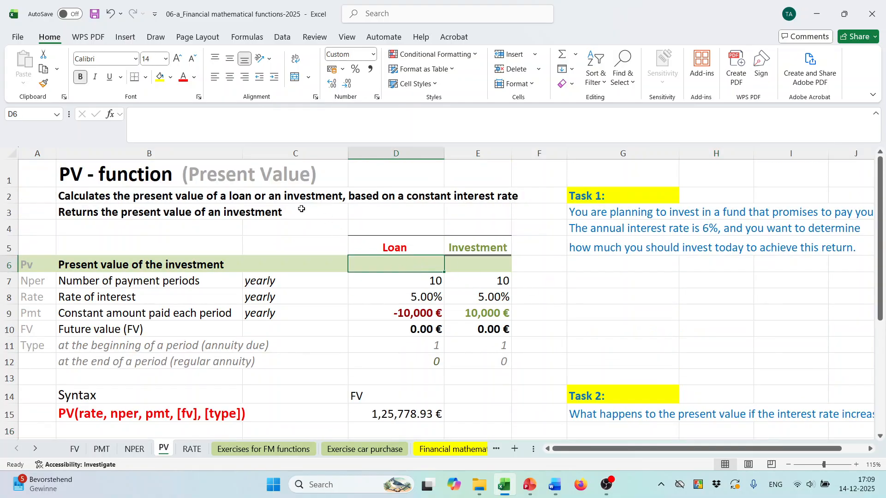
left_click(110, 114)
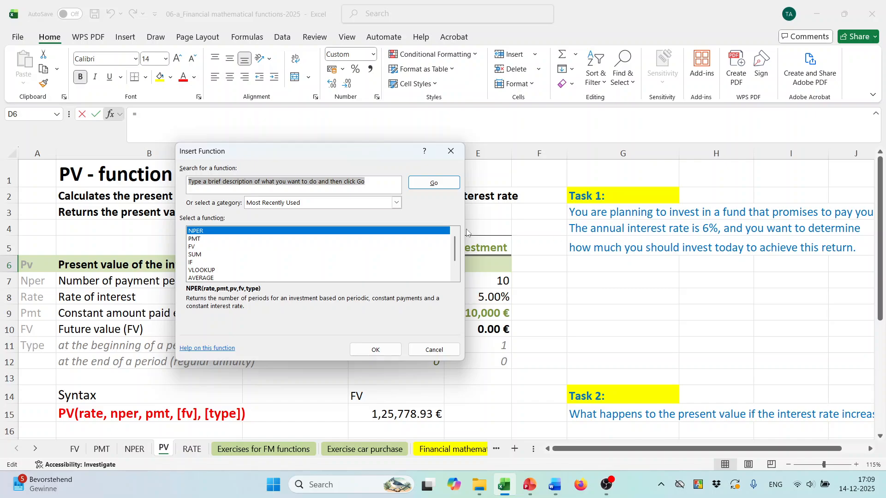
type("pv")
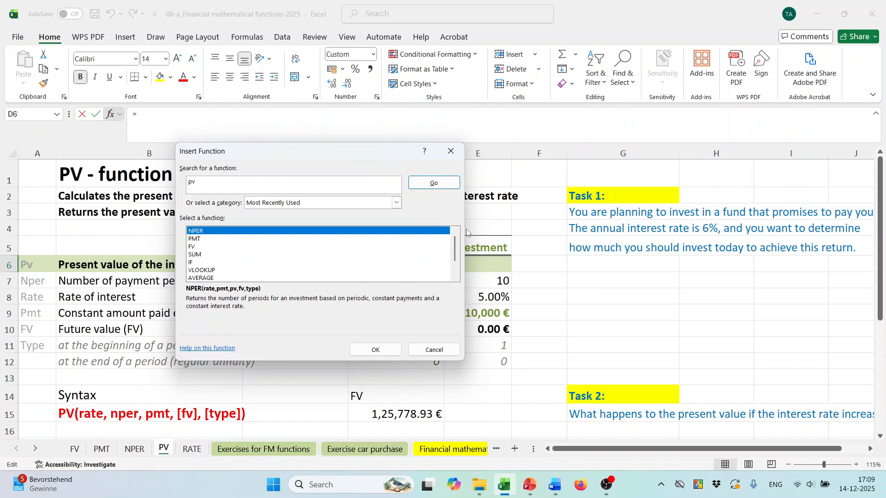
left_click(434, 182)
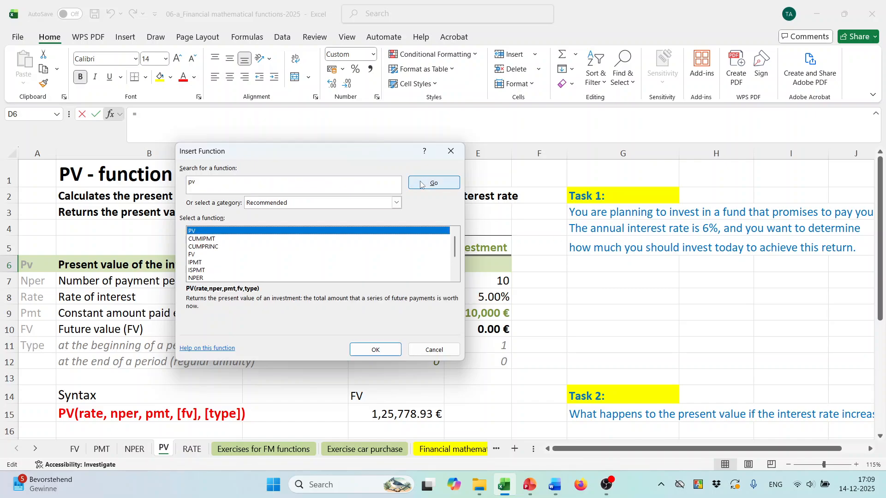
left_click(375, 349)
left_click_drag(312, 157, 774, 154)
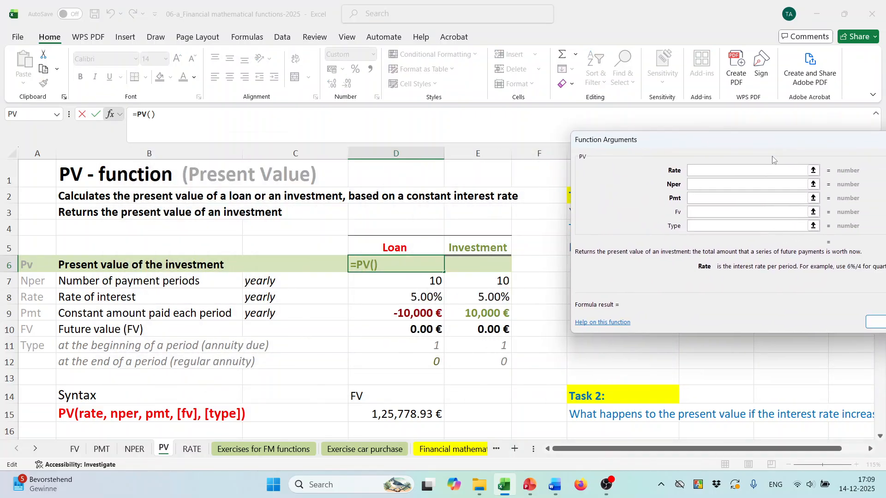
Complete the PV formula in D6 with Rate D8, Nper D7, Pmt D9 and Fv D10, and copy it to E6
left_click(420, 298)
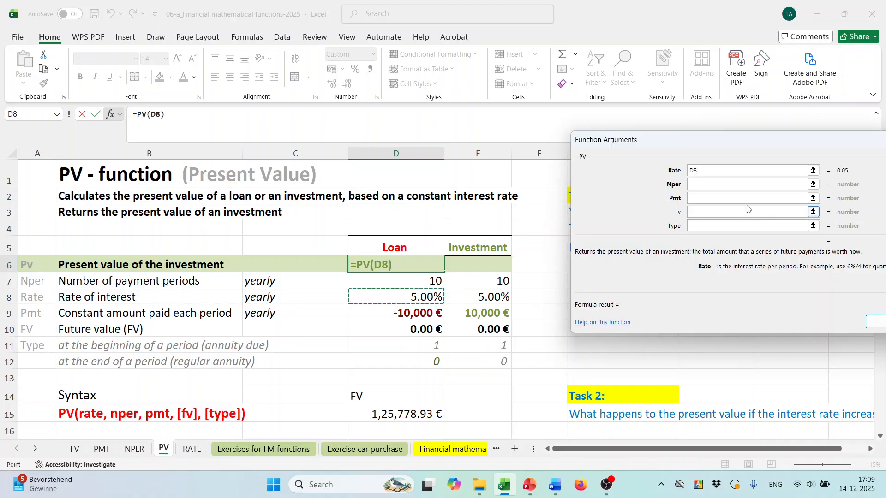
left_click(711, 184)
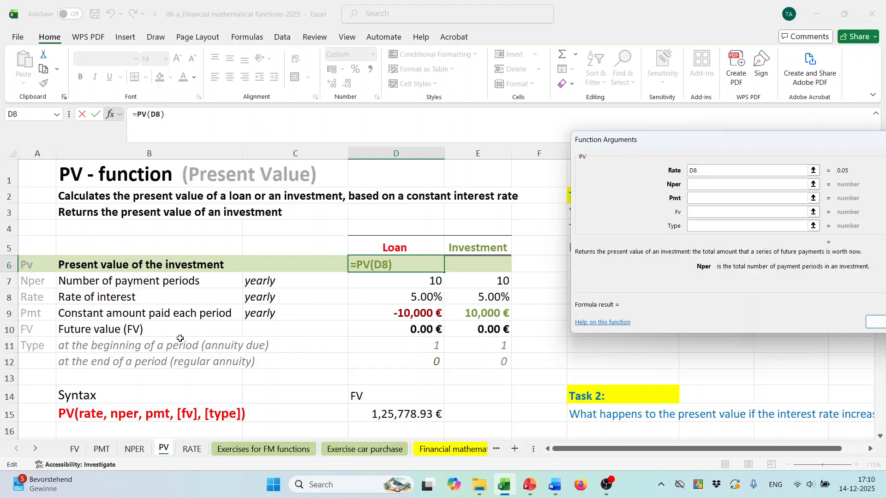
left_click(422, 282)
left_click(708, 200)
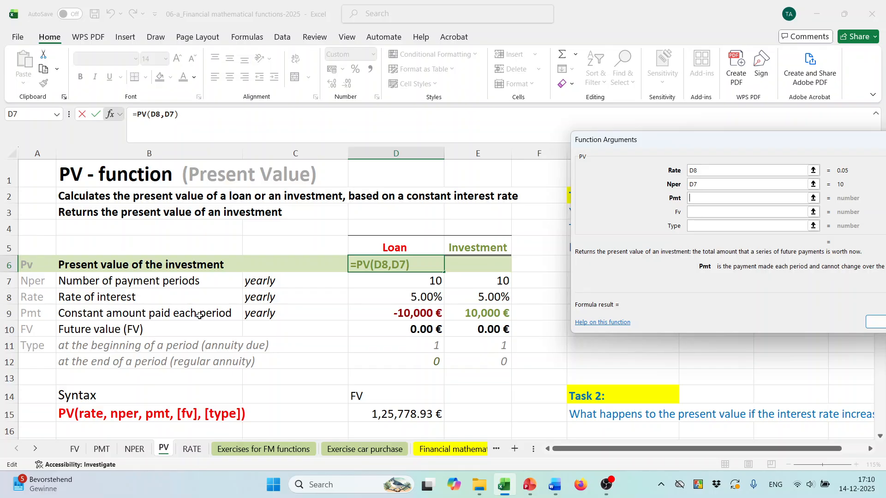
left_click(414, 318)
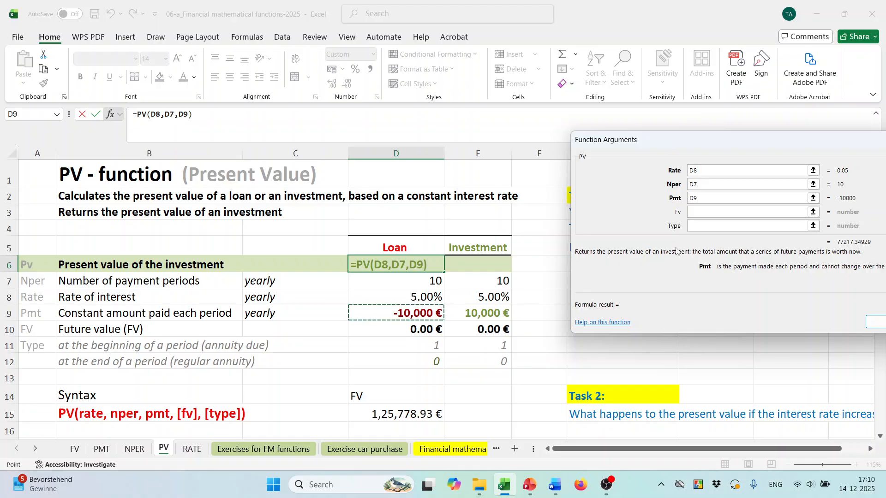
left_click(708, 212)
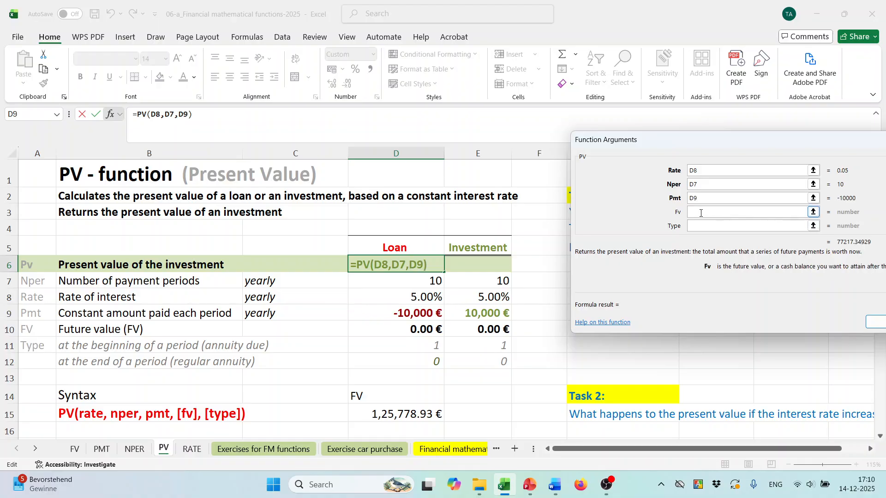
left_click(426, 324)
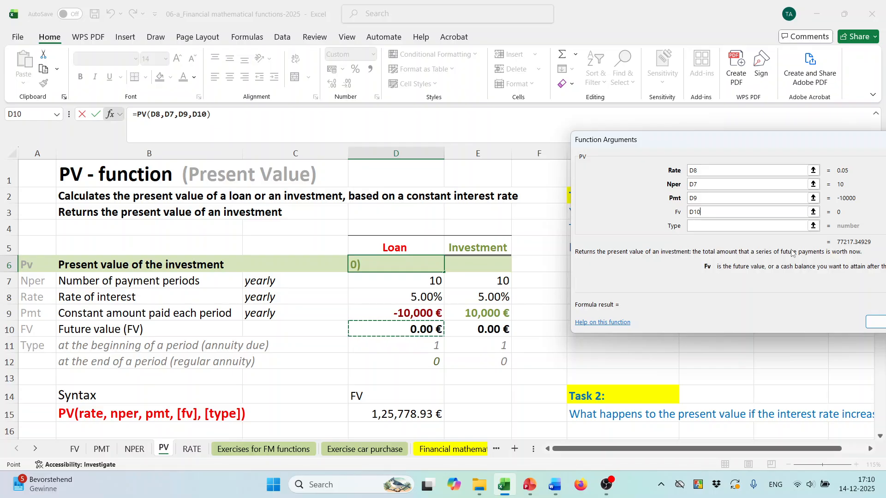
key("Return")
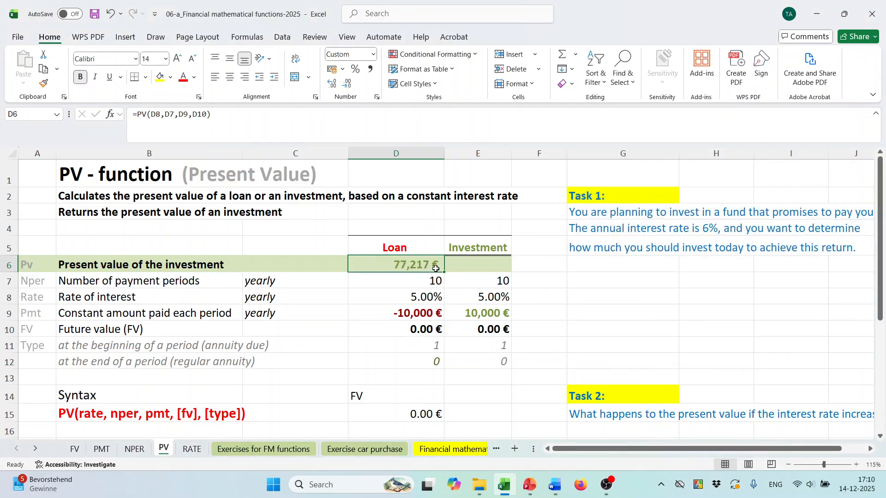
left_click_drag(446, 271, 489, 272)
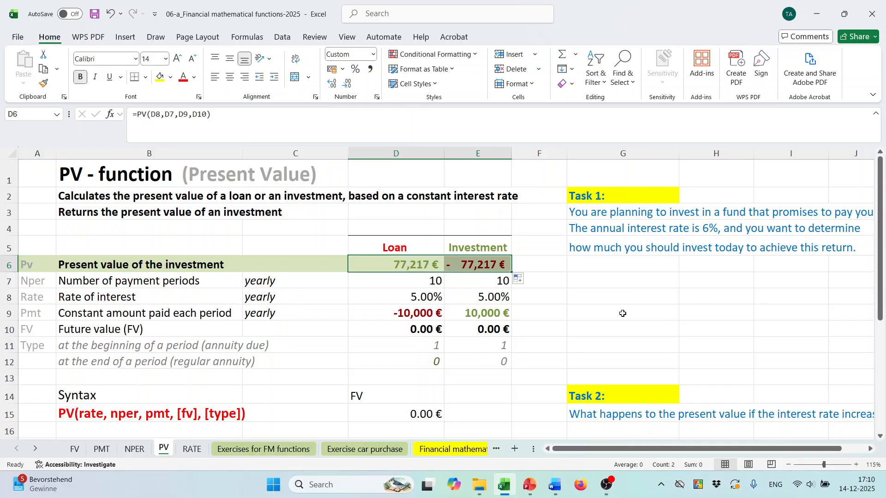
Review the loan column's present value alongside its periods, rate, payment, future value and type inputs
left_click_drag(632, 449, 669, 451)
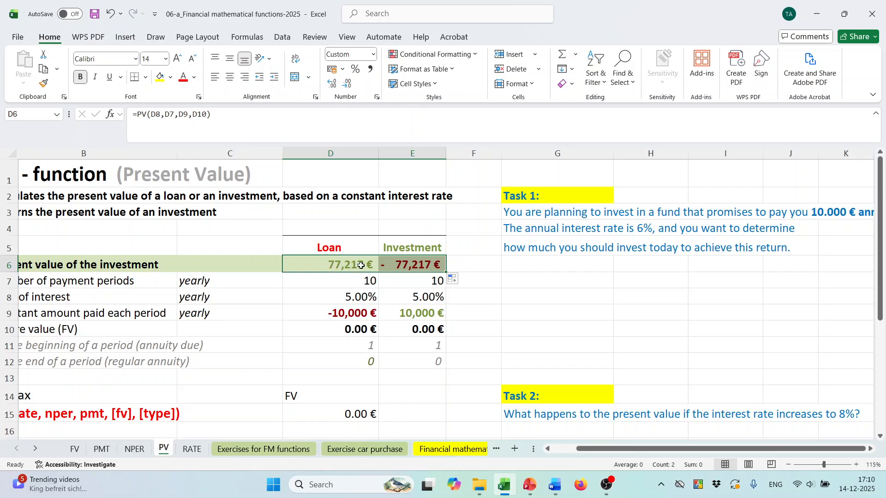
left_click_drag(373, 284, 357, 315)
left_click(347, 336)
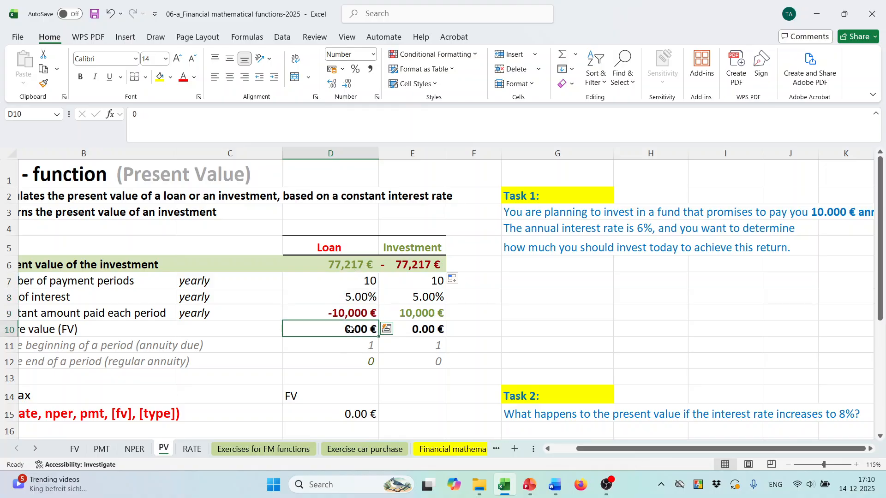
left_click(354, 283)
left_click(352, 332)
left_click(361, 364)
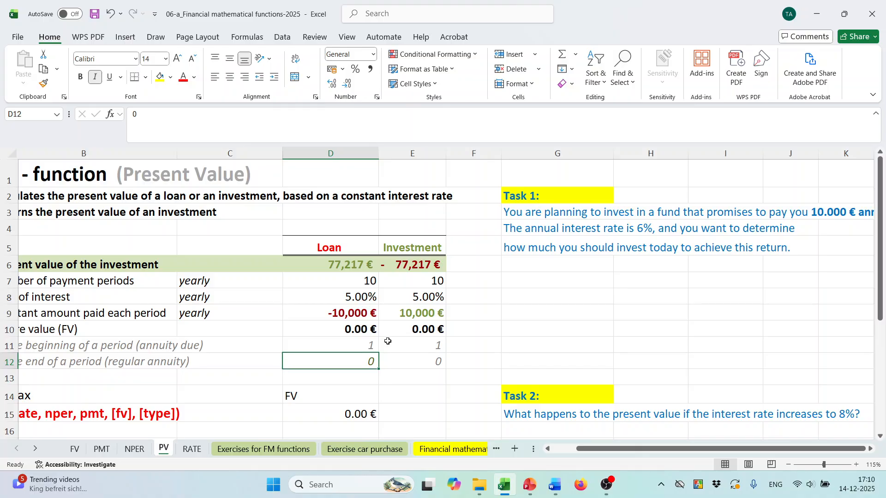
Read the full wording of Task 1 and Task 2 on the PV sheet
left_click_drag(649, 450, 667, 455)
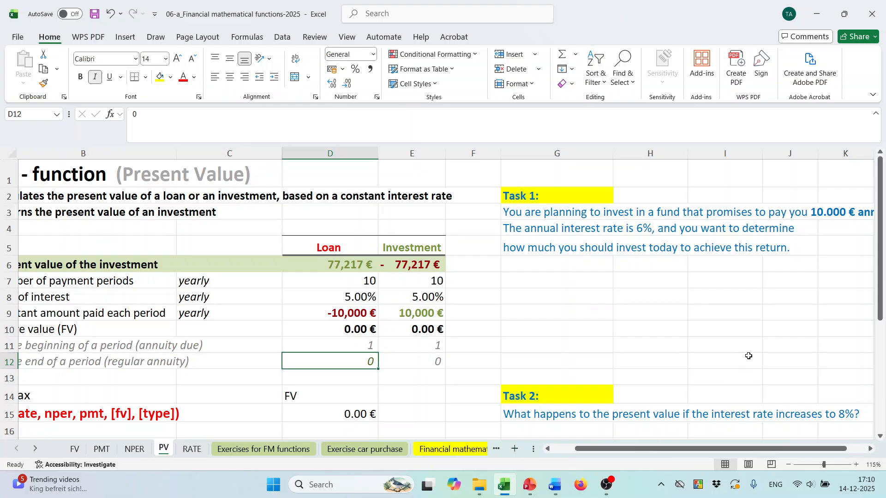
scroll(748, 352, "down", 1)
scroll(749, 352, "up", 1)
scroll(749, 352, "down", 1)
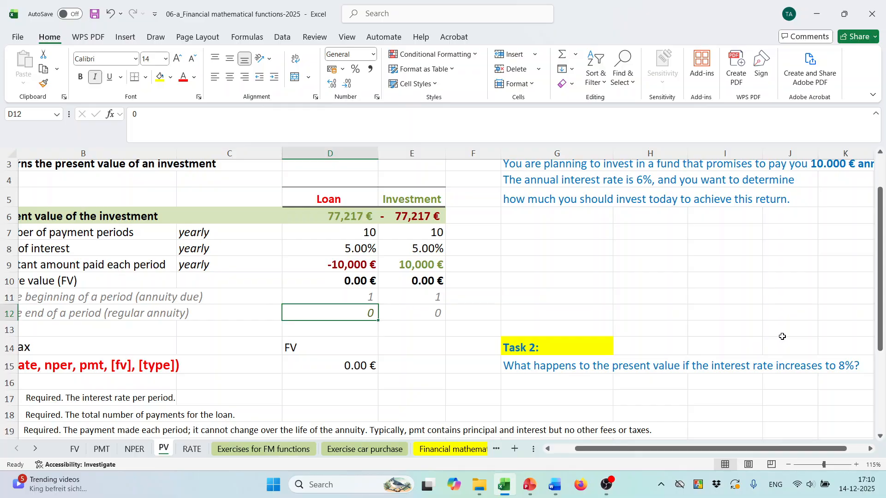
scroll(750, 347, "up", 1)
left_click(556, 277)
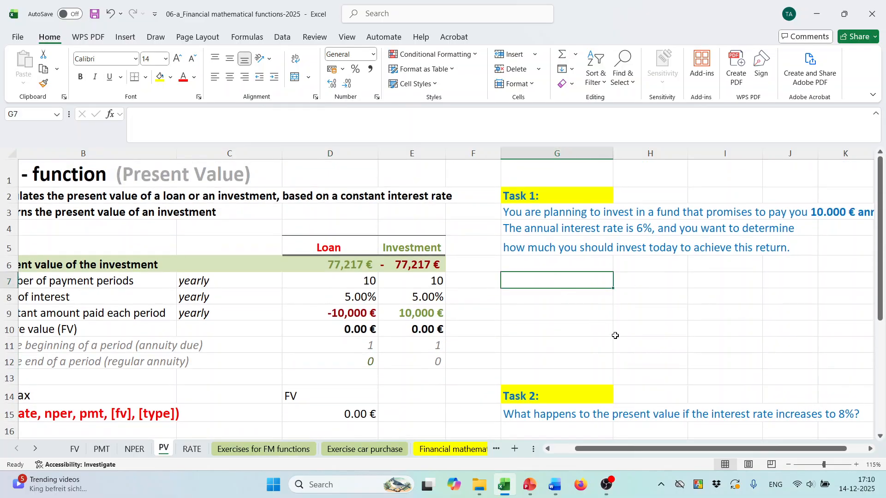
left_click_drag(665, 448, 685, 447)
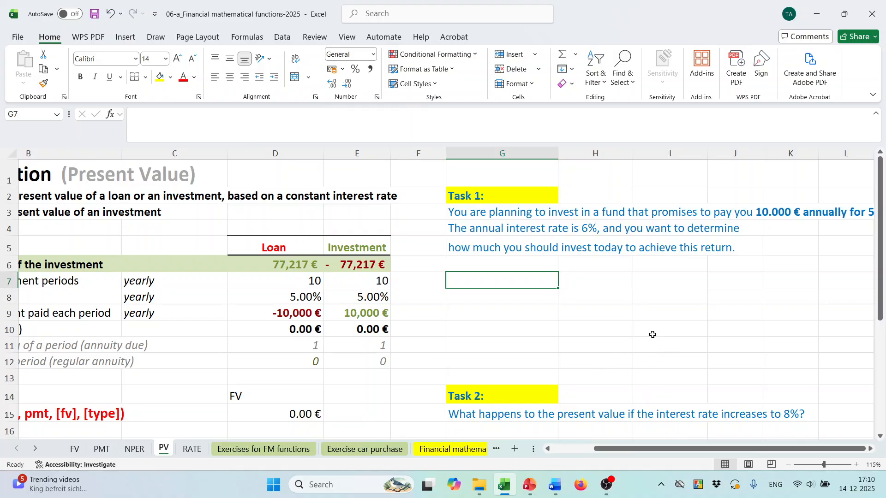
left_click(670, 334)
key("Right")
key("Right")
key("Right")
key("Right")
key("Right")
key("Right")
key("Right")
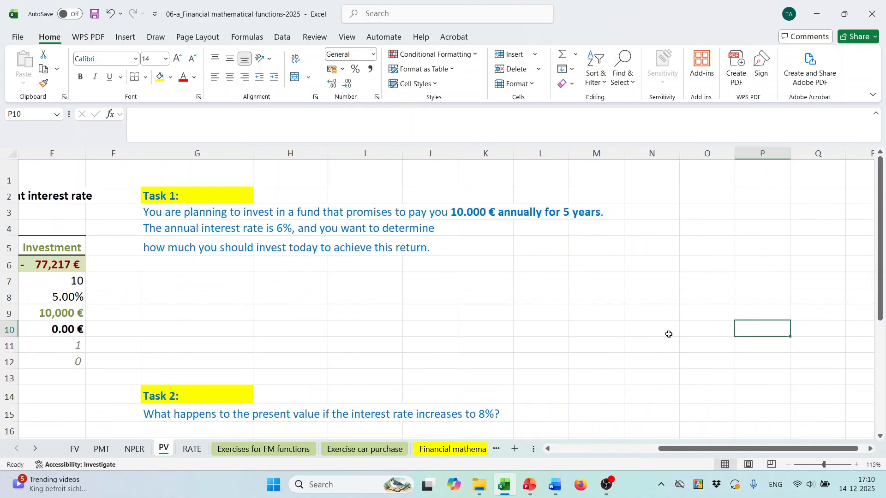
Label G7 as Rate below the Task 1 text and enter 6% in H7
left_click(195, 284)
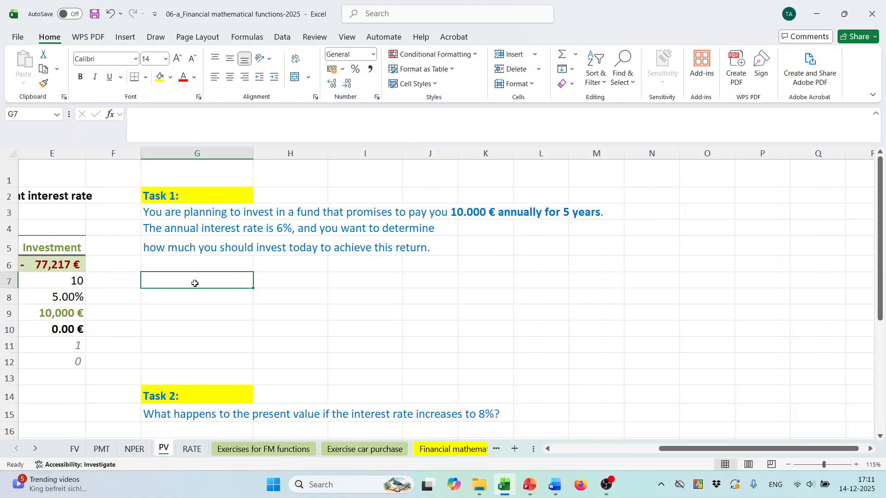
left_click(199, 252)
left_click(199, 276)
type("Rate")
key("Tab")
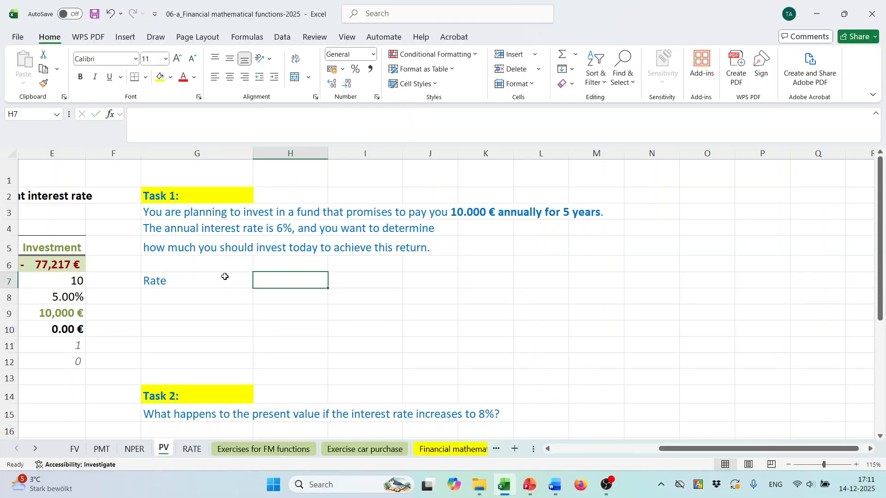
type("6")
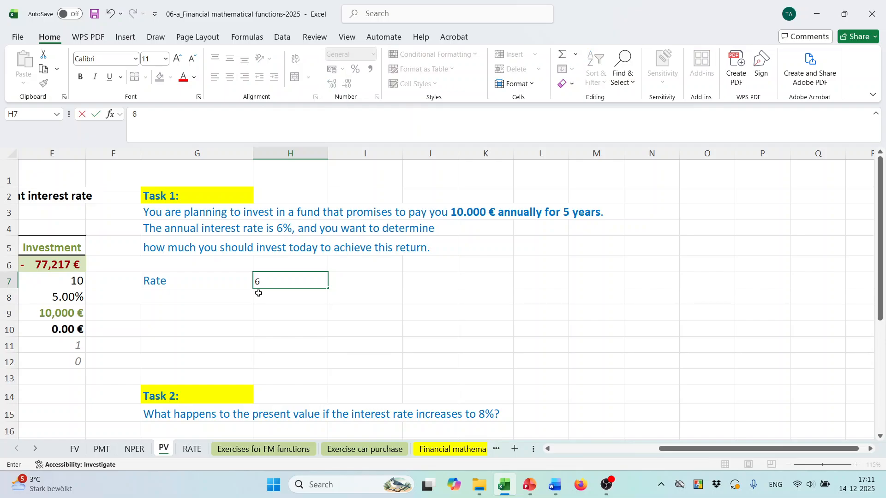
key("Return")
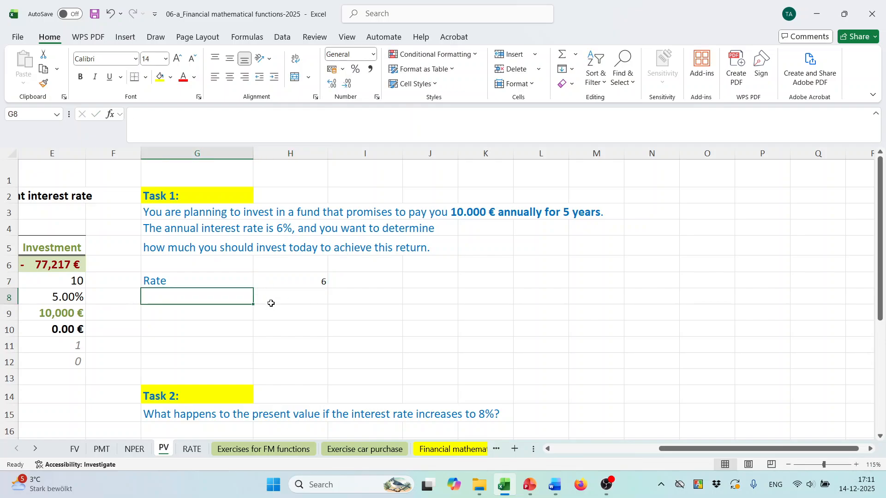
left_click(296, 282)
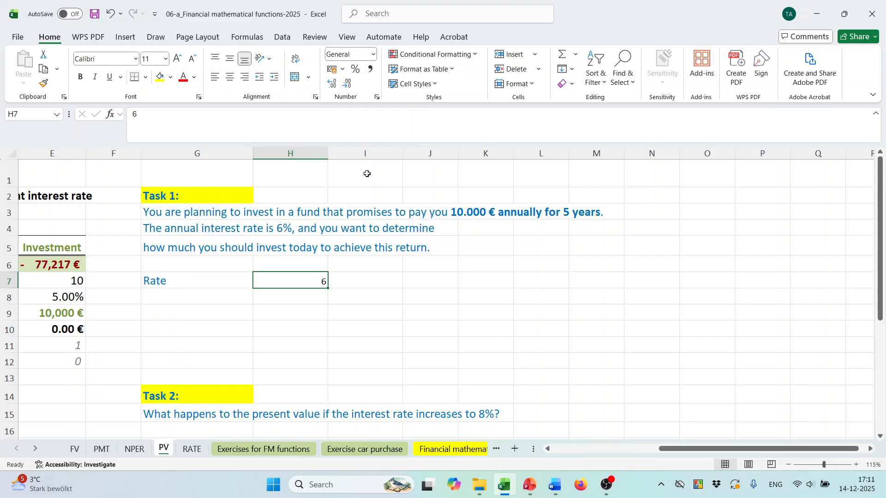
type("%")
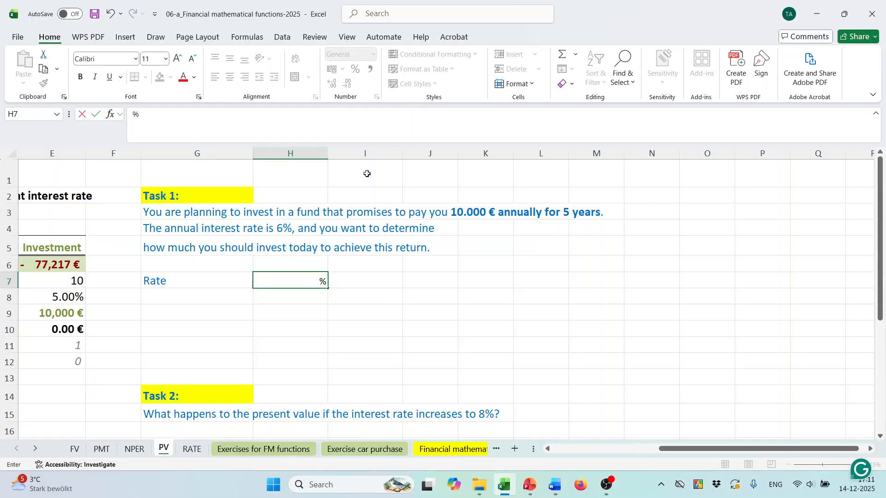
type("6%")
key("BackSpace")
Label G8 as PMT and enter the annual payment of 10000 in H8
left_click(203, 299)
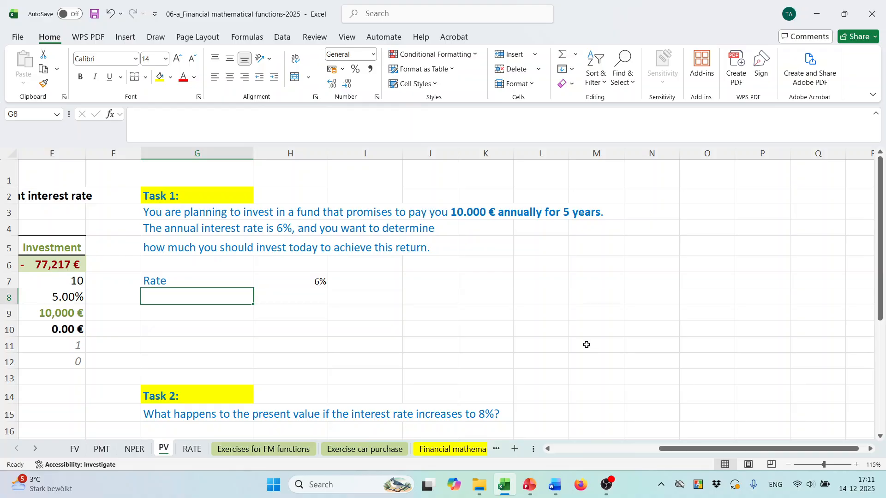
type("P")
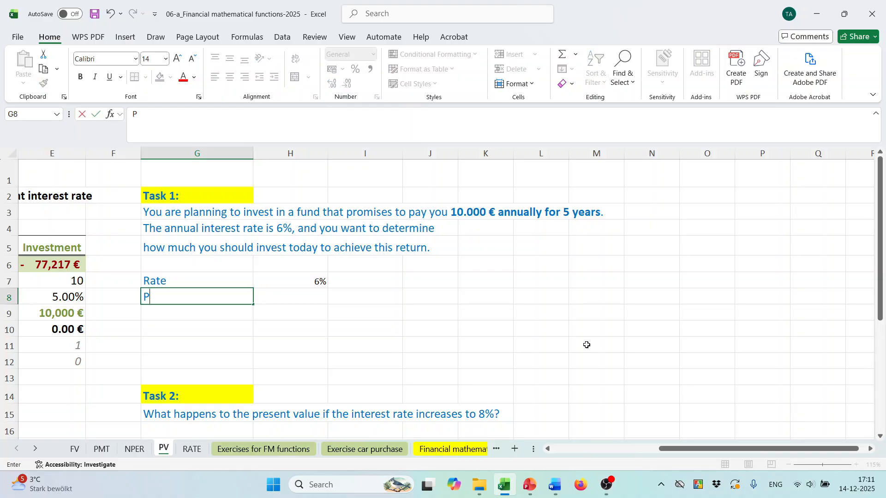
type("MT")
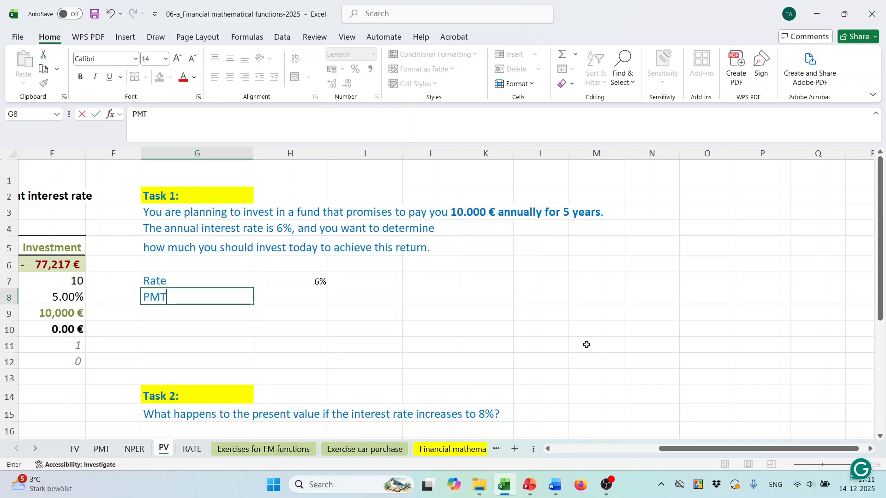
key("Tab")
type("1")
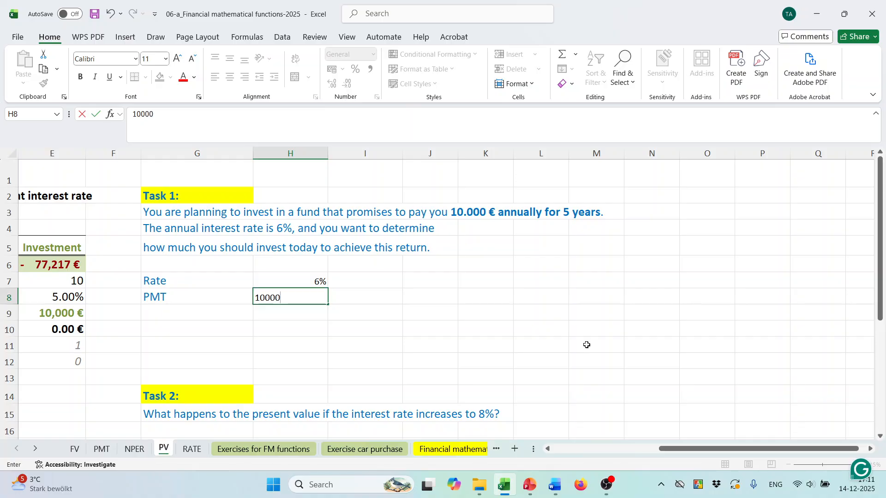
key("Return")
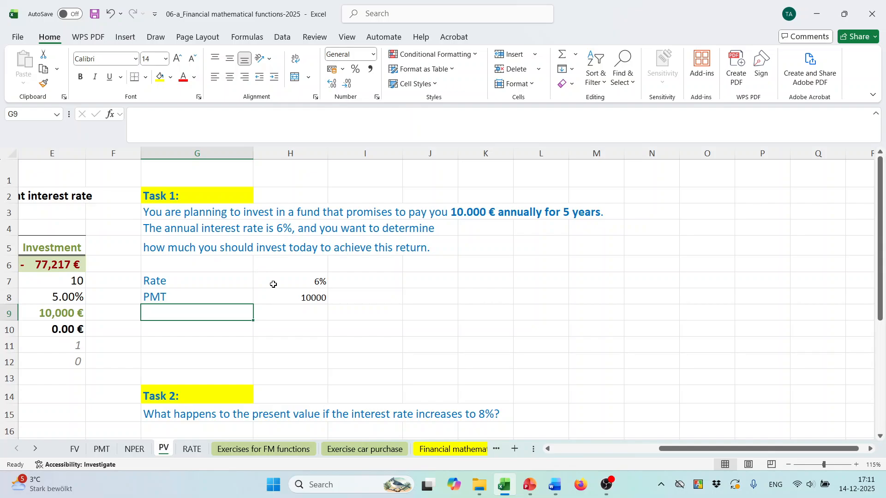
Label G9 as Nper and enter 5 in H9, formatted with the General number format
type("Nep")
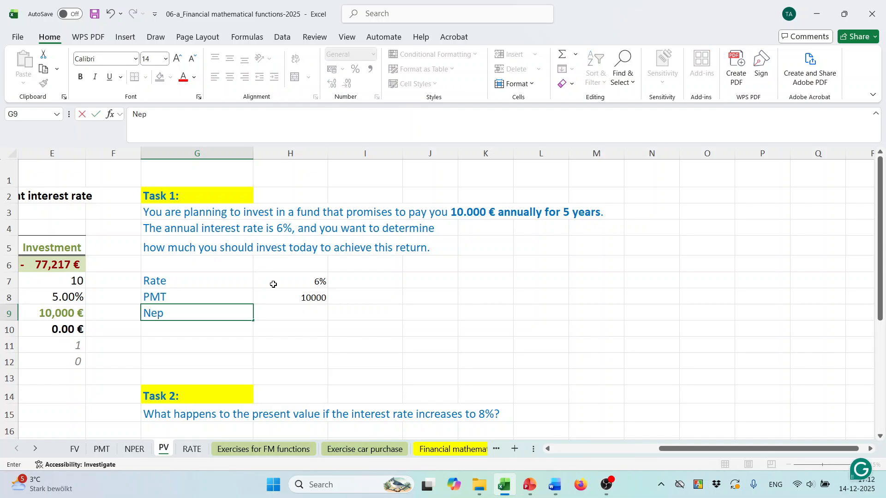
key("BackSpace")
key("BackSpace")
type("per")
key("Tab")
type("5")
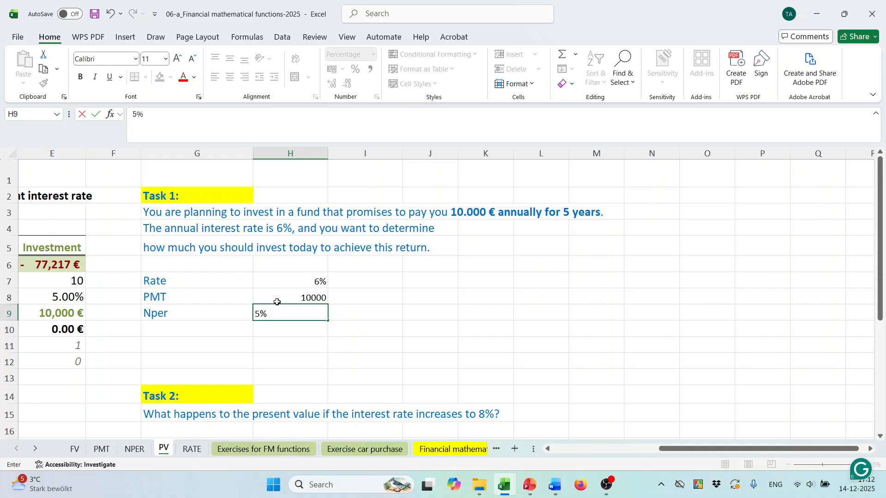
left_click(280, 298)
left_click(284, 319)
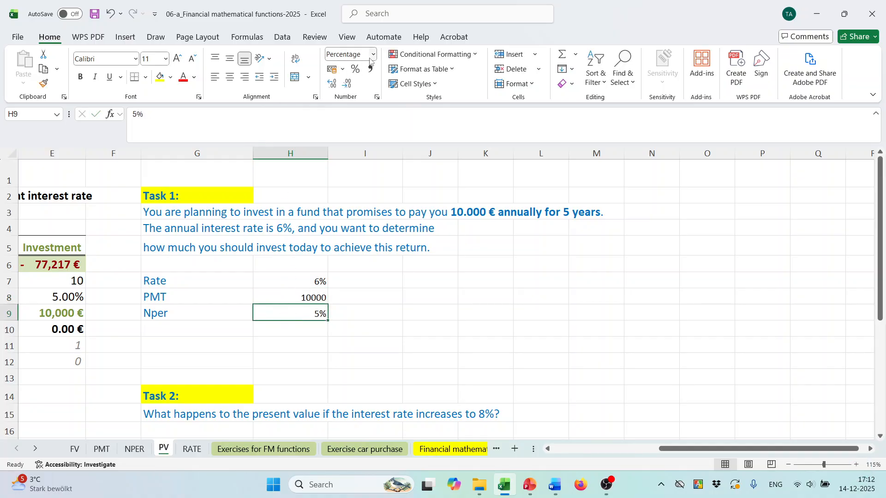
left_click(373, 55)
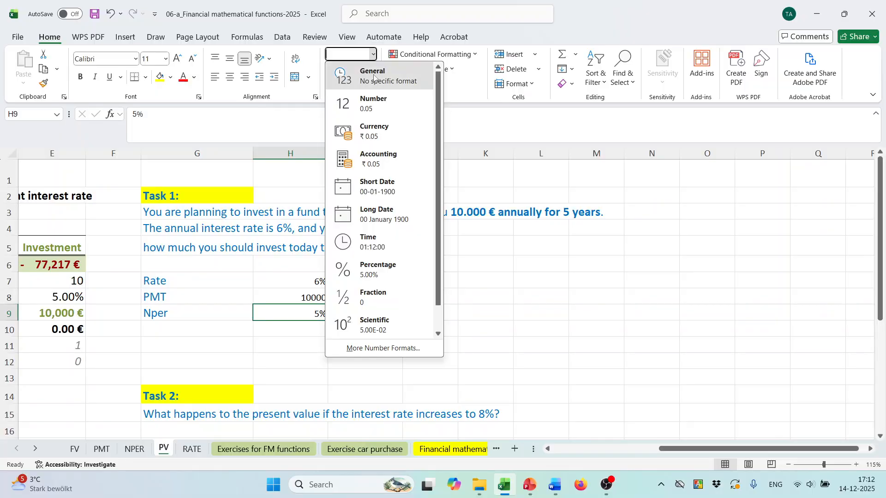
left_click(369, 71)
type("5")
key("Return")
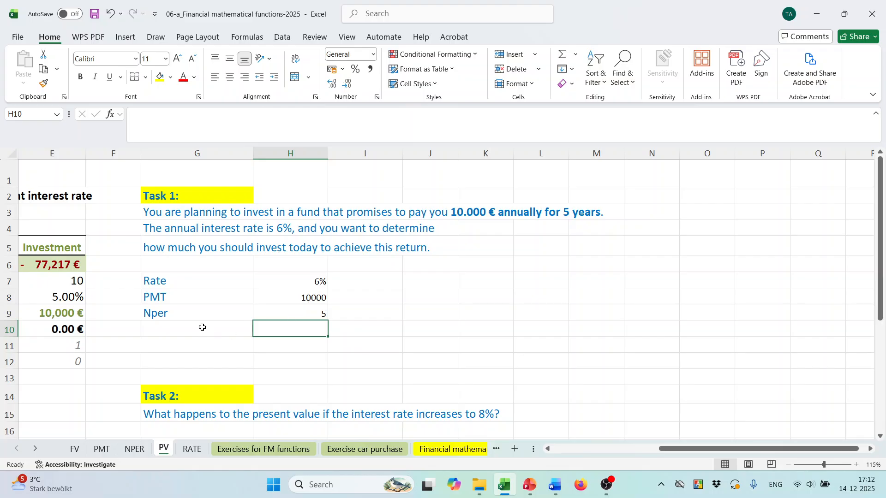
Label G10 as PV directly below the Nper row
left_click(202, 328)
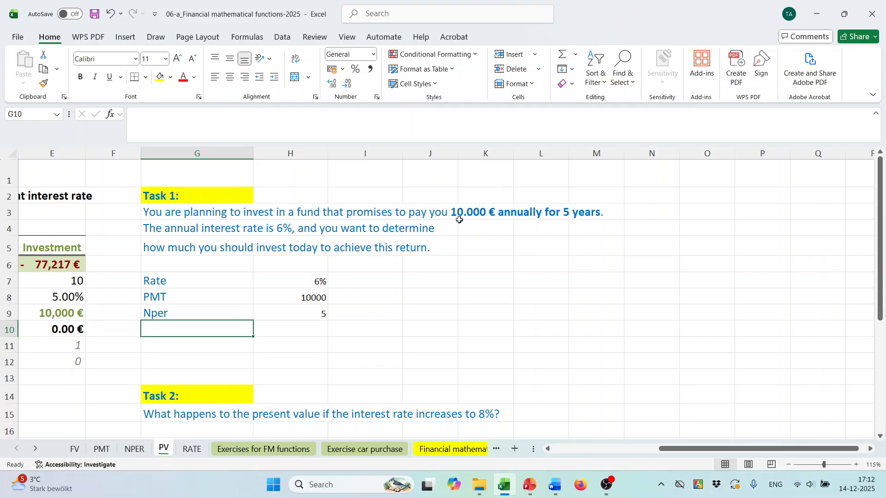
left_click(607, 484)
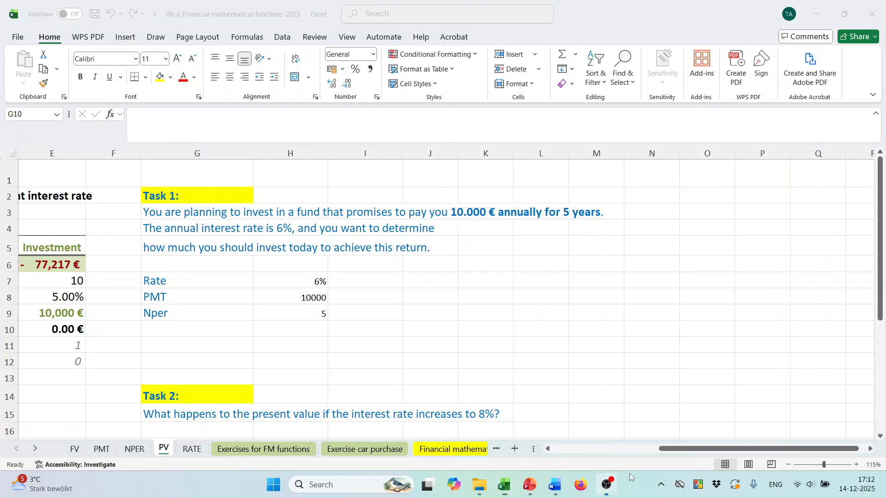
left_click(872, 354)
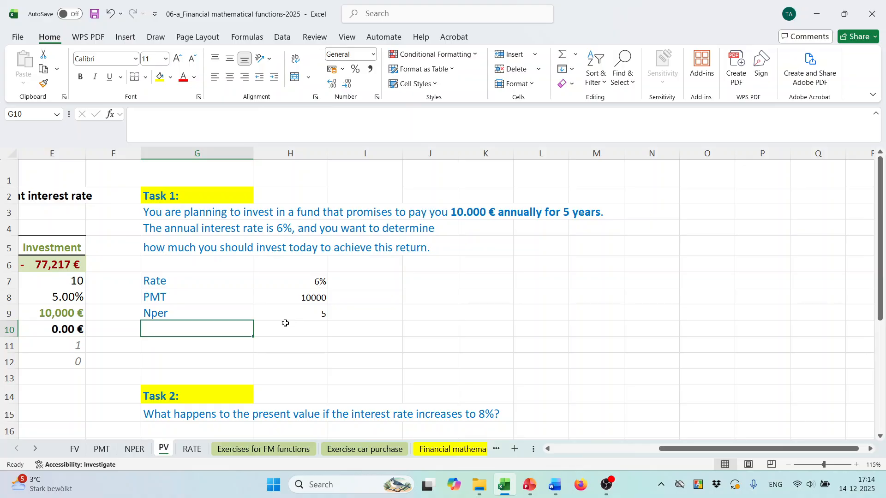
type("PV")
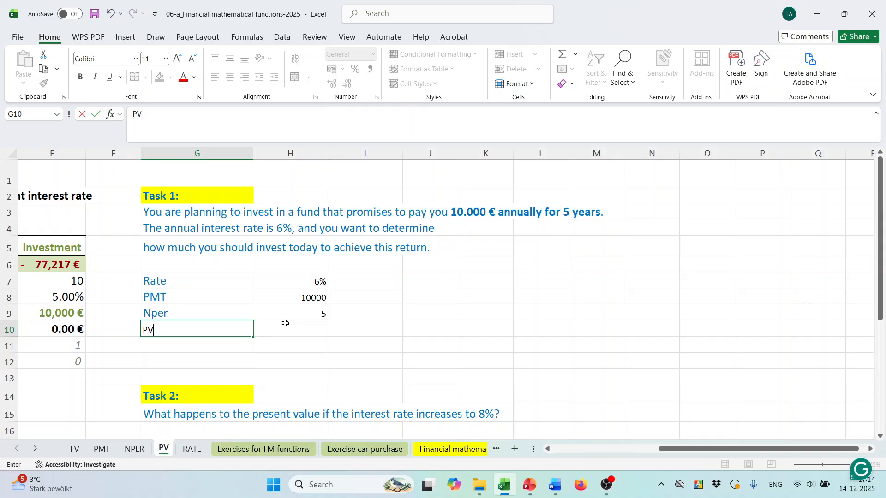
Insert the PV function in H10, keeping its arguments dialog clear of the Task 1 input cells
left_click(285, 323)
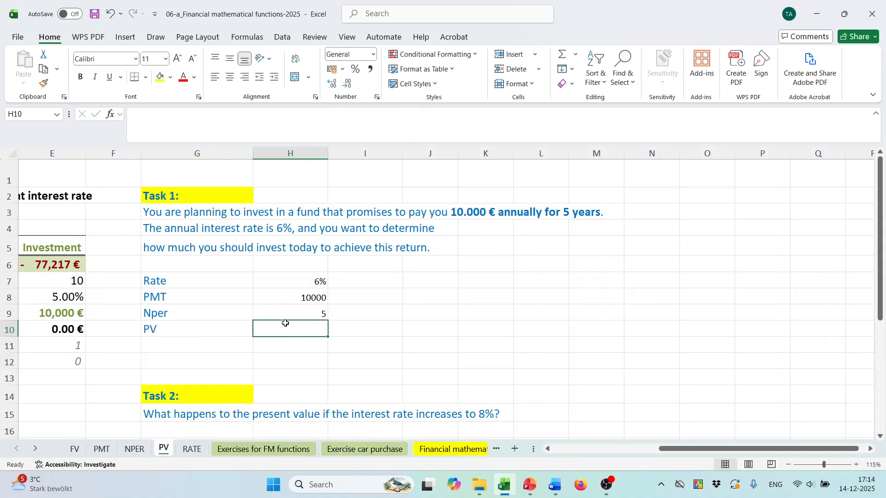
left_click(110, 114)
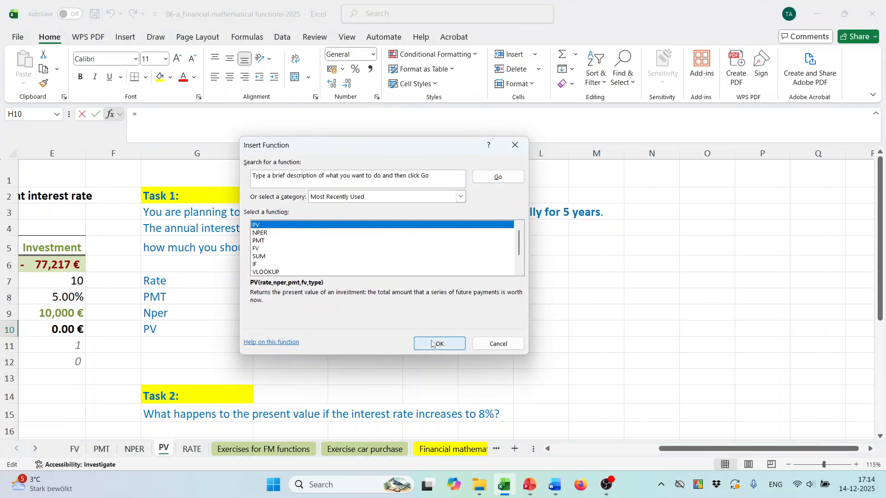
left_click(439, 344)
left_click_drag(387, 160, 673, 237)
scroll(417, 222, "down", 1)
scroll(418, 222, "up", 1)
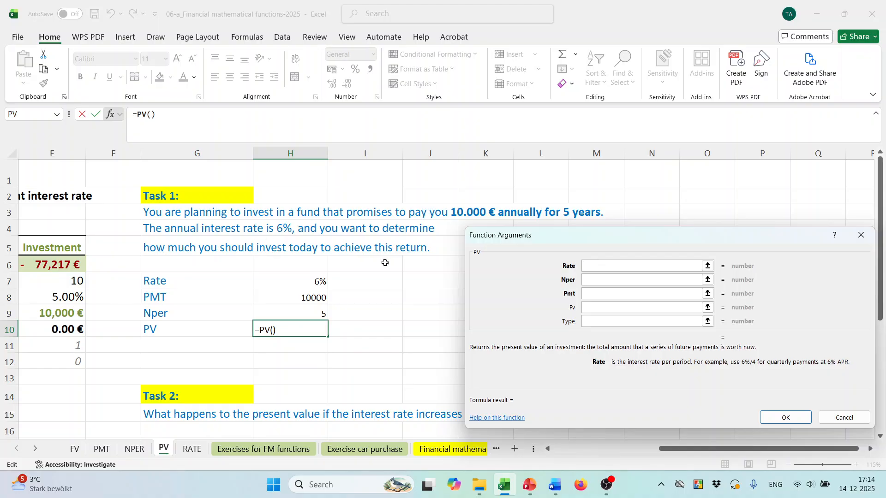
Complete the PV formula in H10 with Rate H7, Nper H9 and Pmt -H8, and format the cell as euro accounting
left_click(320, 283)
left_click(596, 281)
left_click(316, 312)
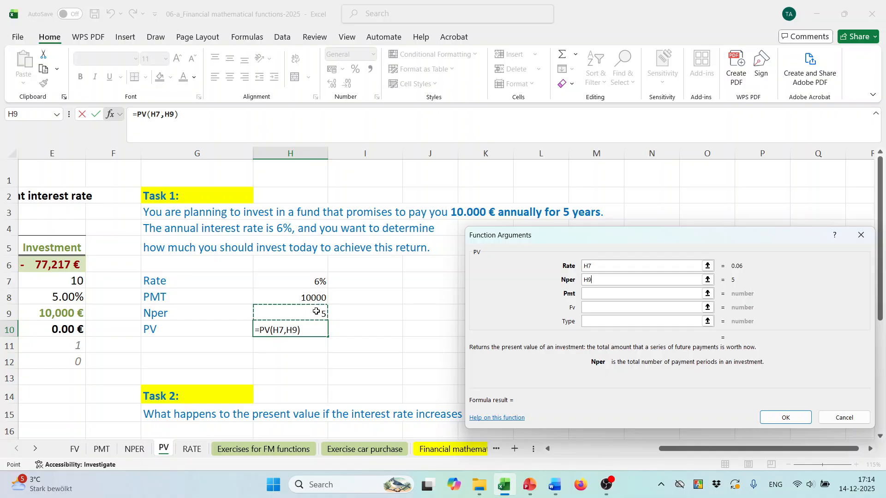
key("Tab")
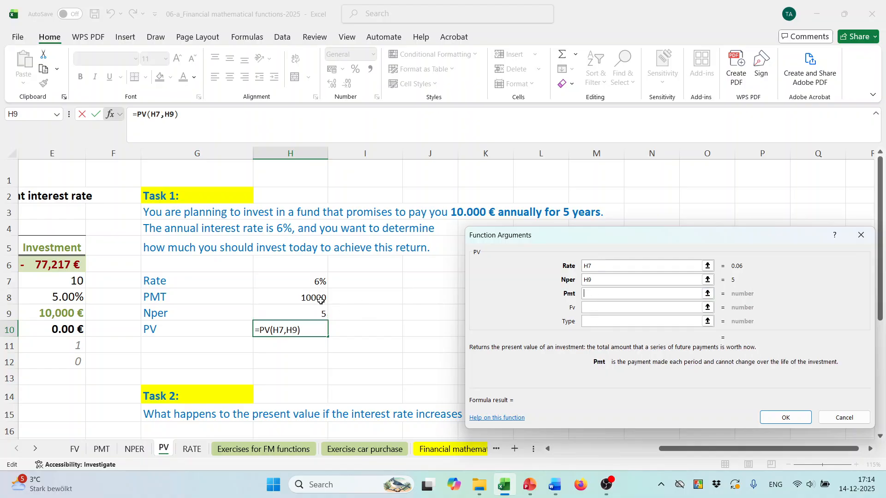
left_click(321, 300)
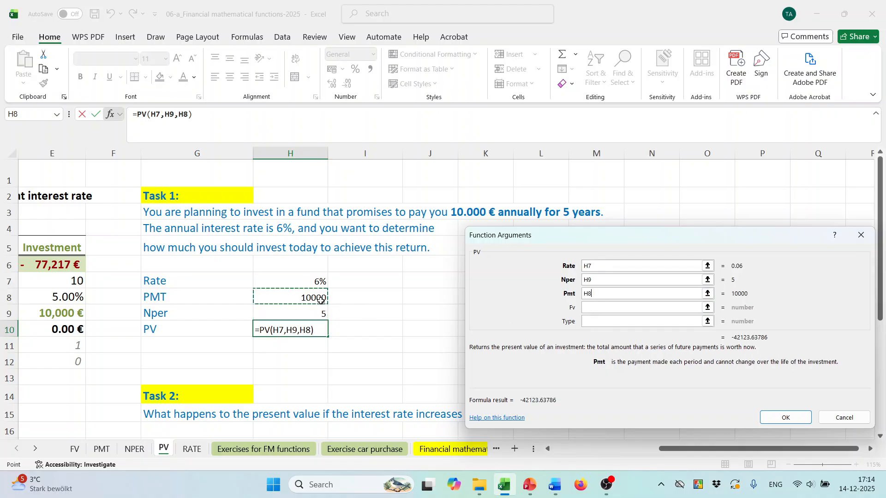
left_click(585, 294)
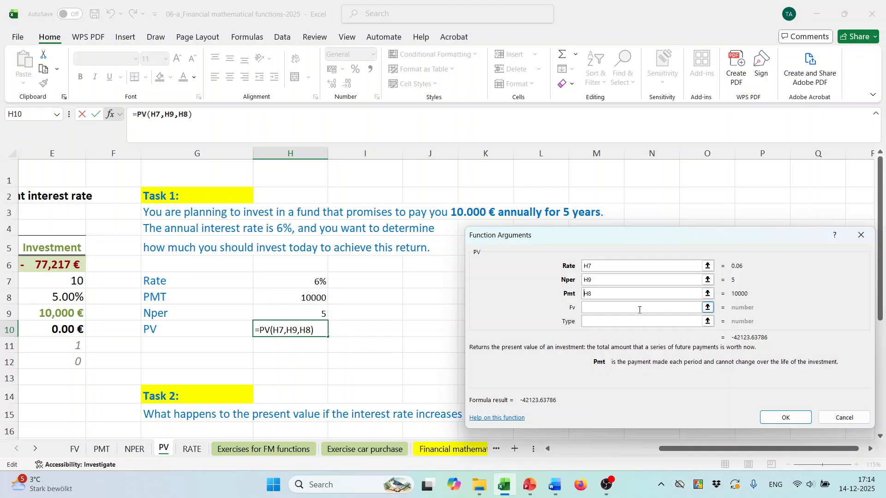
type("-")
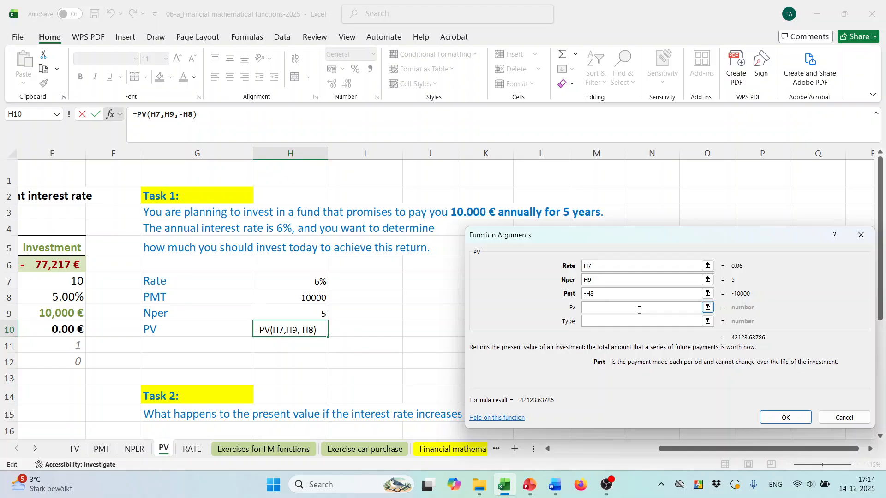
left_click(773, 419)
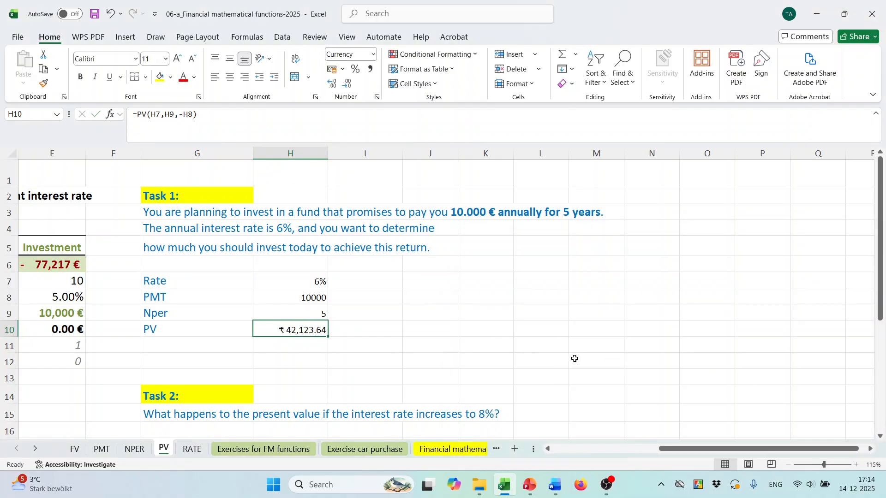
left_click(343, 69)
left_click(347, 134)
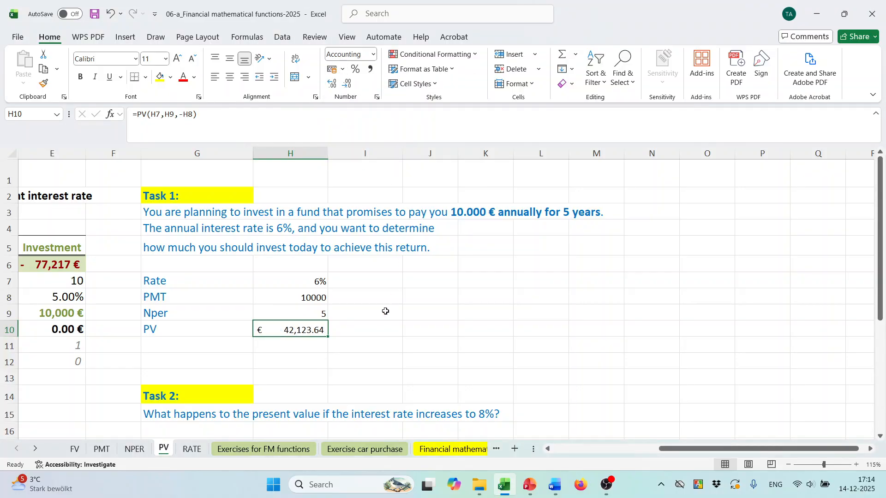
For Task 2, copy the rate, payment and periods from H7:H9 to column I and set the rate in I7 to 8%
scroll(386, 311, "down", 1)
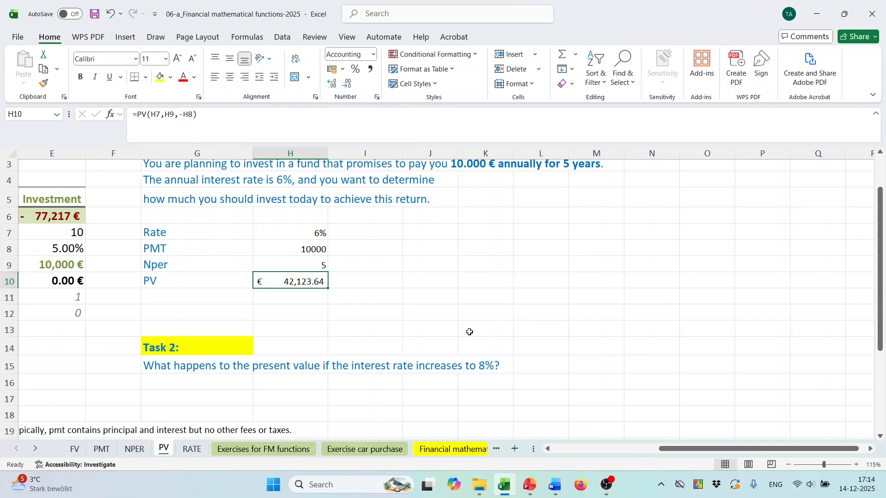
left_click(154, 382)
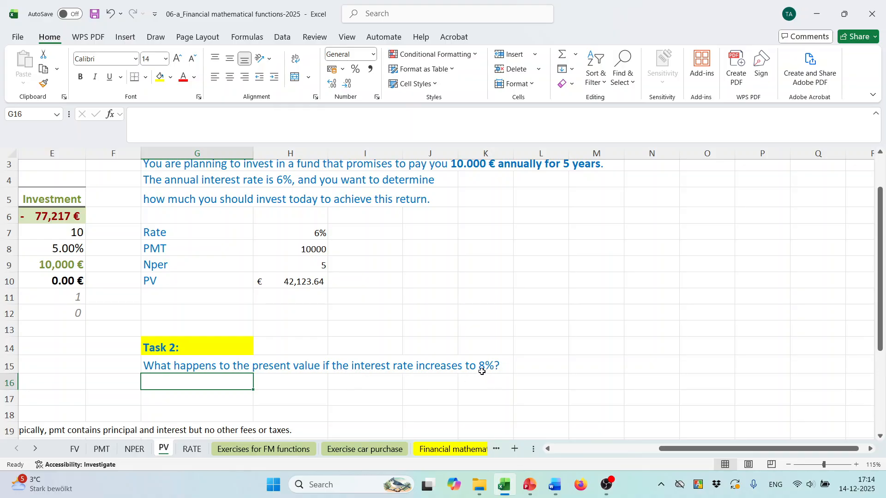
left_click_drag(321, 233, 377, 274)
left_click(396, 234)
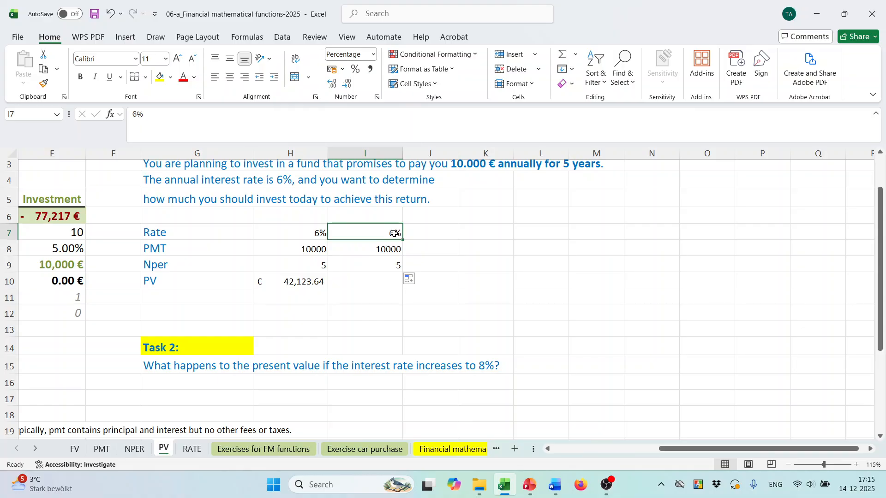
double_click(395, 234)
key("BackSpace")
type("8")
Copy the PV formula from H10 to I10 to calculate the present value for Task 2
left_click(312, 282)
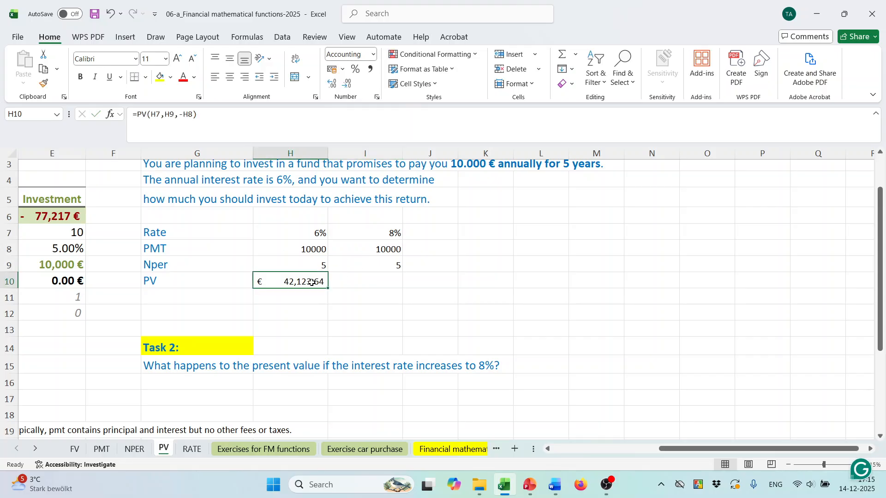
left_click_drag(328, 289, 403, 296)
left_click(377, 283)
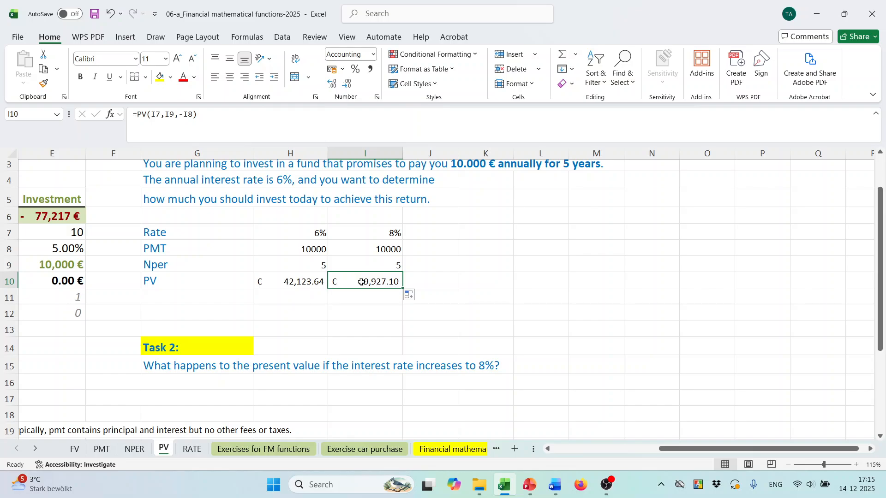
Try to paste the Task 2 present value formula from I10 into G16 below the question
scroll(362, 283, "down", 1)
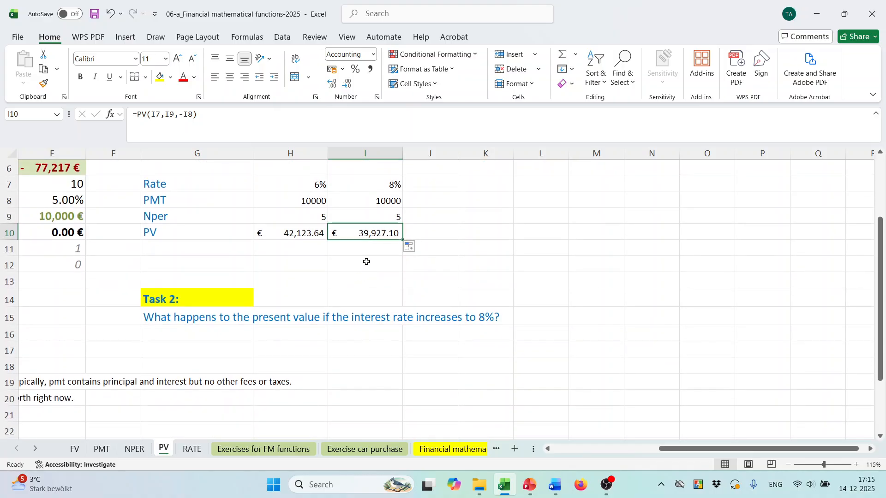
left_click(165, 333)
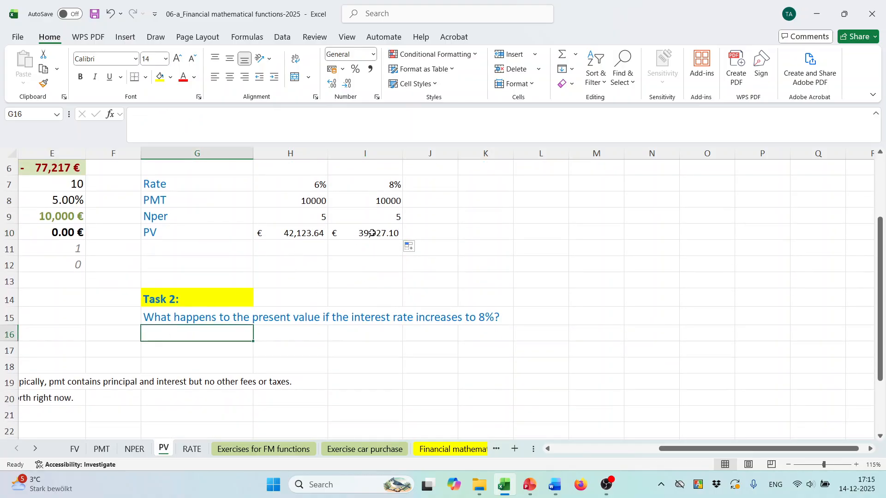
left_click(372, 233)
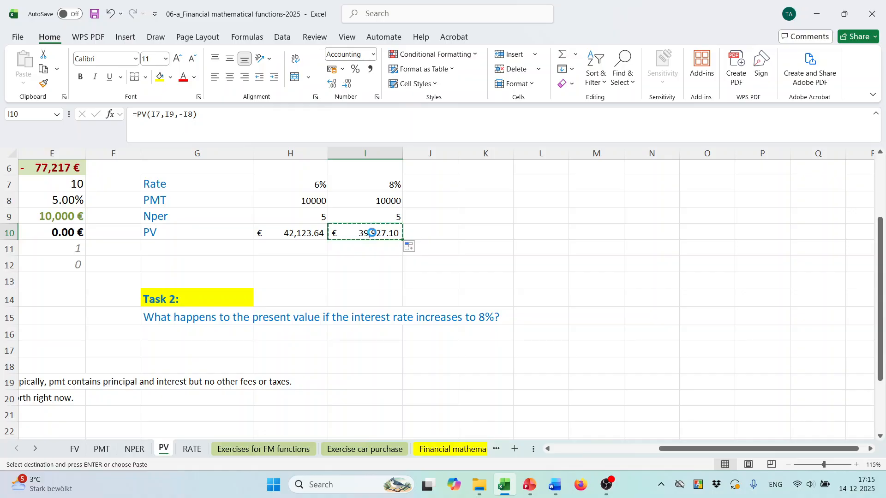
left_click(214, 332)
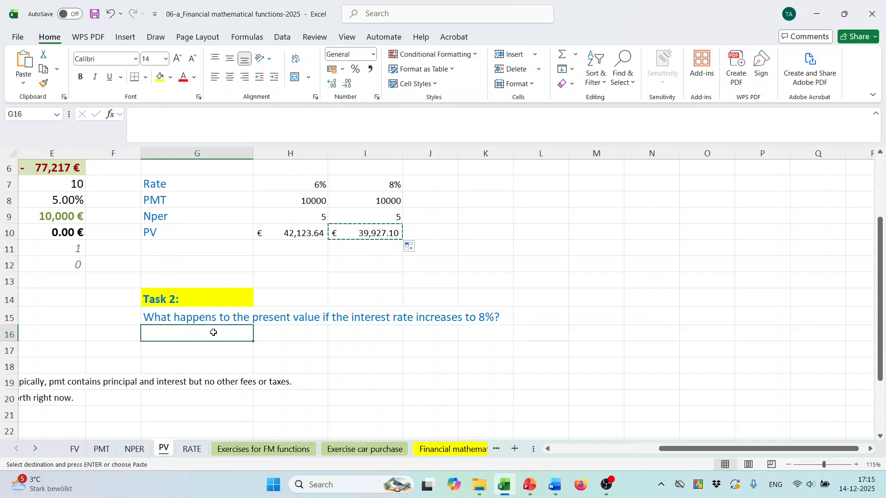
key("ctrl+v")
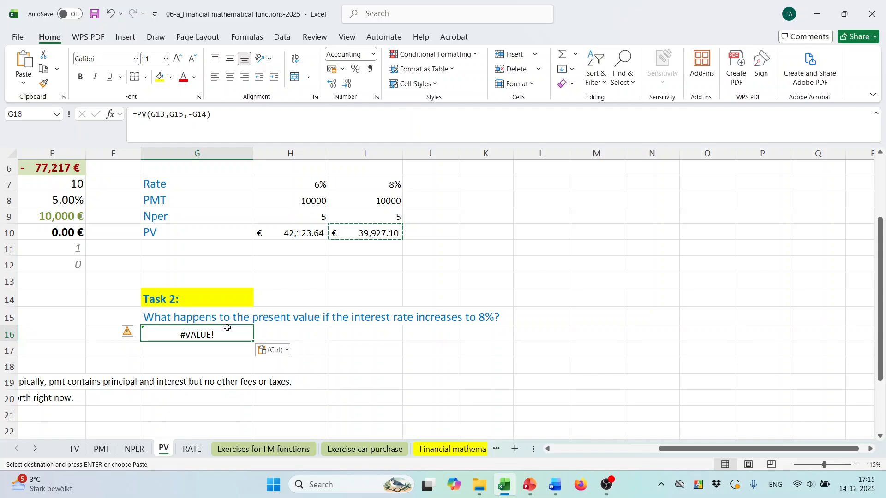
key("Delete")
Copy the 8% present value from I10 and paste it as a value only into G16 as the Task 2 answer
left_click(384, 236)
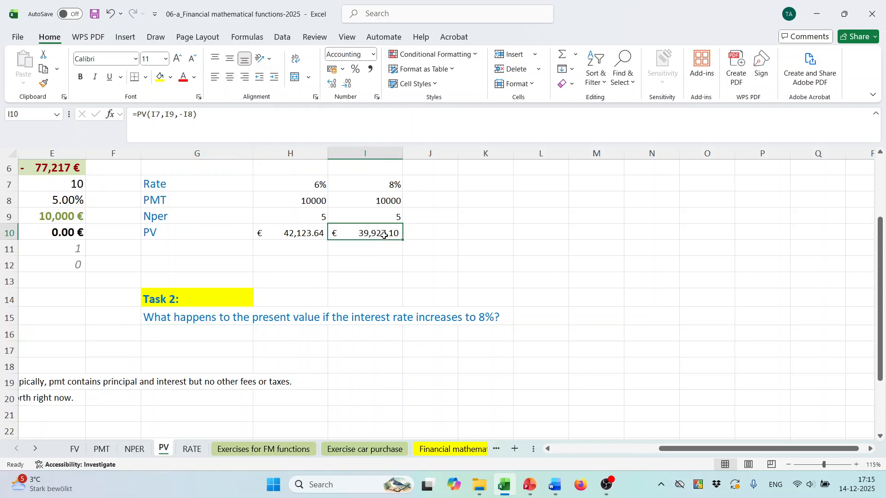
key("ctrl+c")
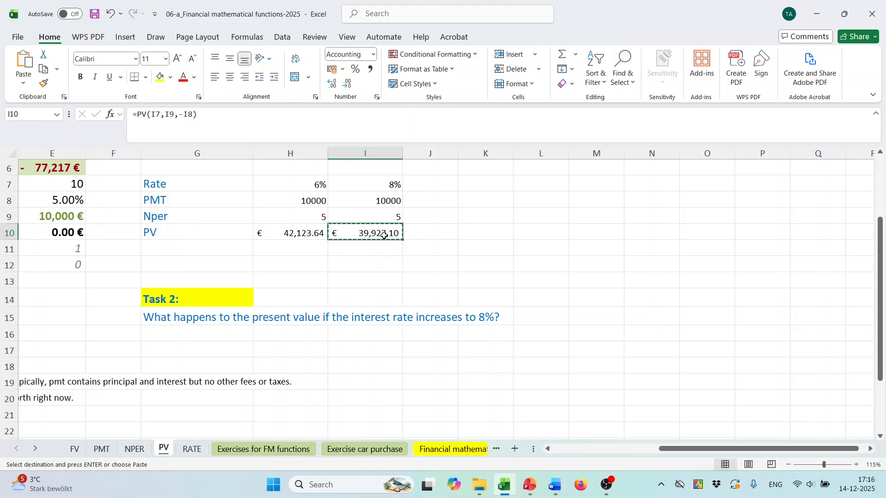
left_click(189, 334)
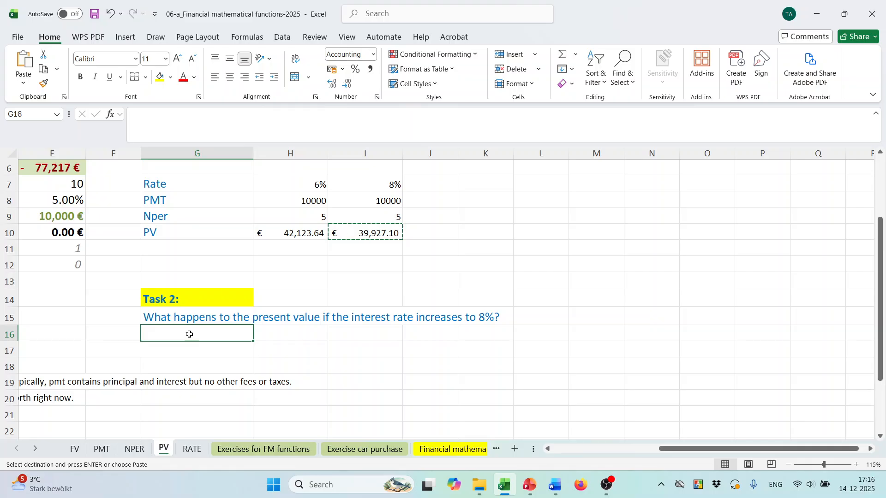
left_click(24, 86)
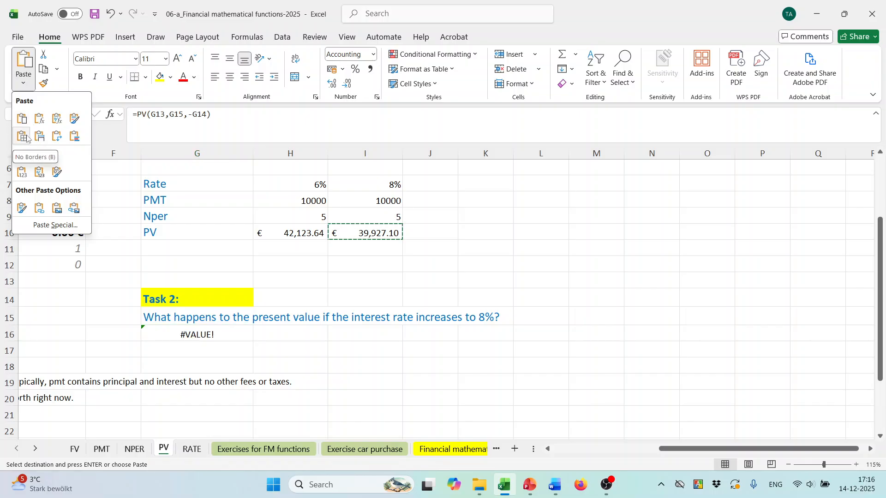
left_click(24, 173)
left_click(252, 358)
left_click(214, 337)
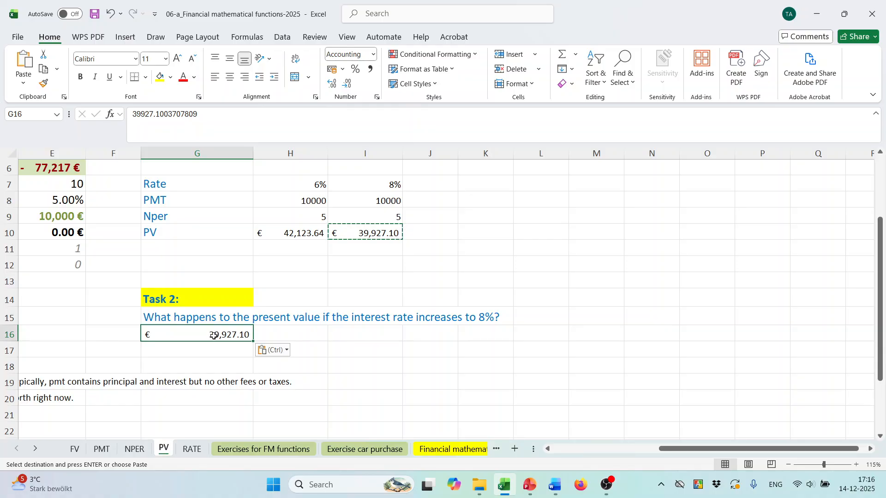
On the RATE sheet, insert the RATE function in D9 for the loan, keeping its arguments dialog clear of the input cells
left_click(190, 450)
left_click(382, 294)
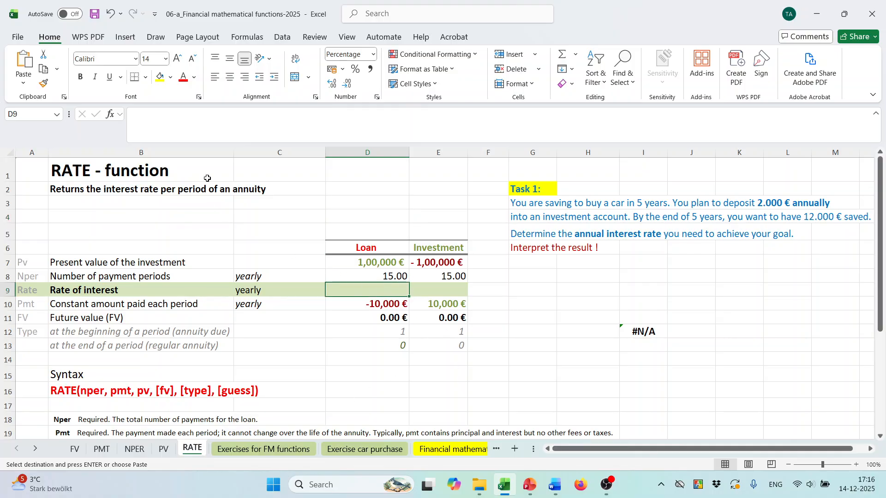
left_click(110, 114)
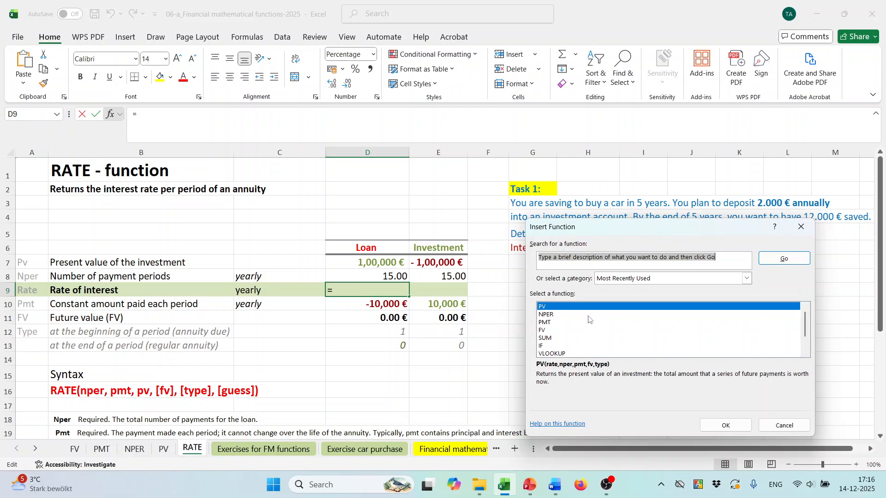
type("rate")
key("Return")
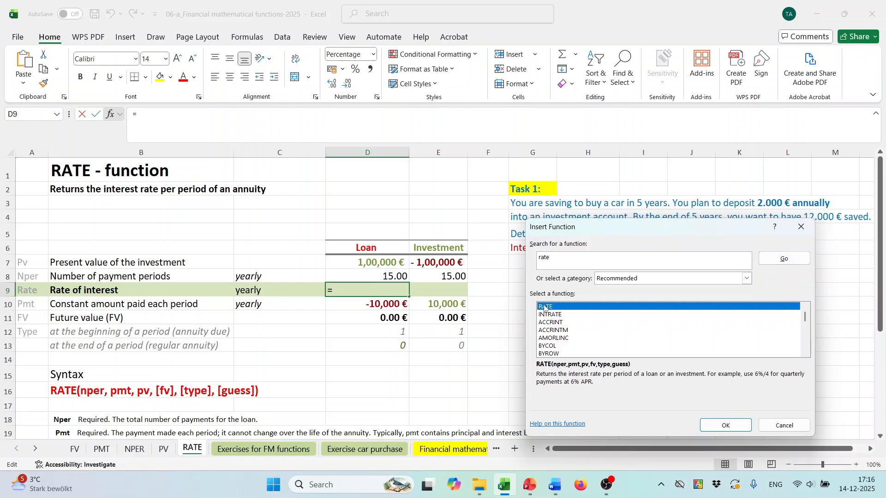
left_click(724, 422)
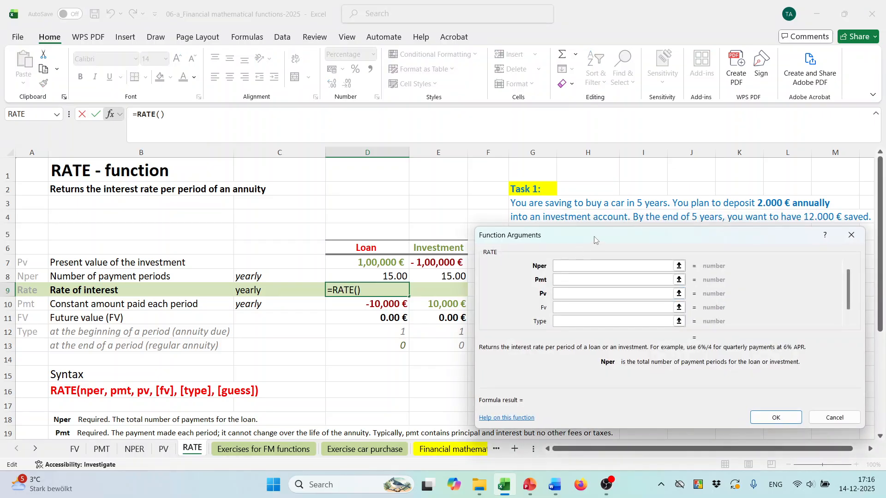
left_click_drag(594, 240, 635, 200)
Complete the RATE formula in D9 with Nper D8, Pmt D10, Pv D7 and Fv D11, and copy it to E9 for the investment
left_click(393, 276)
left_click(614, 240)
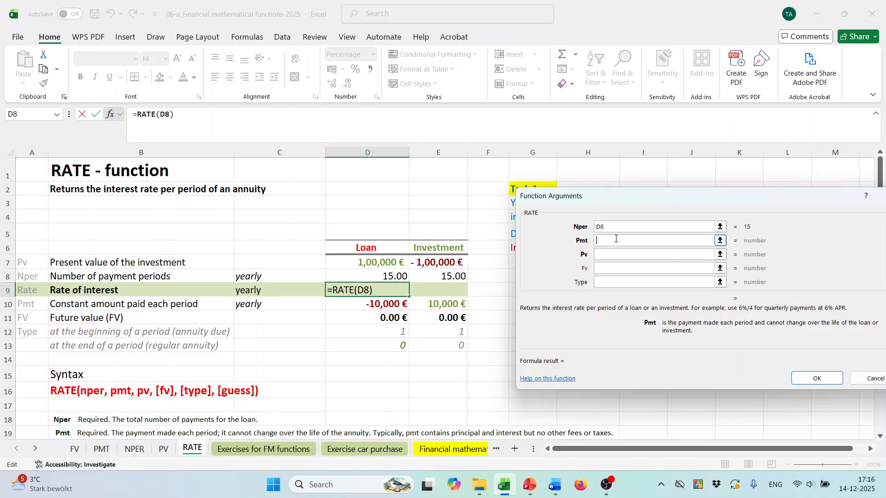
left_click(379, 303)
left_click(614, 254)
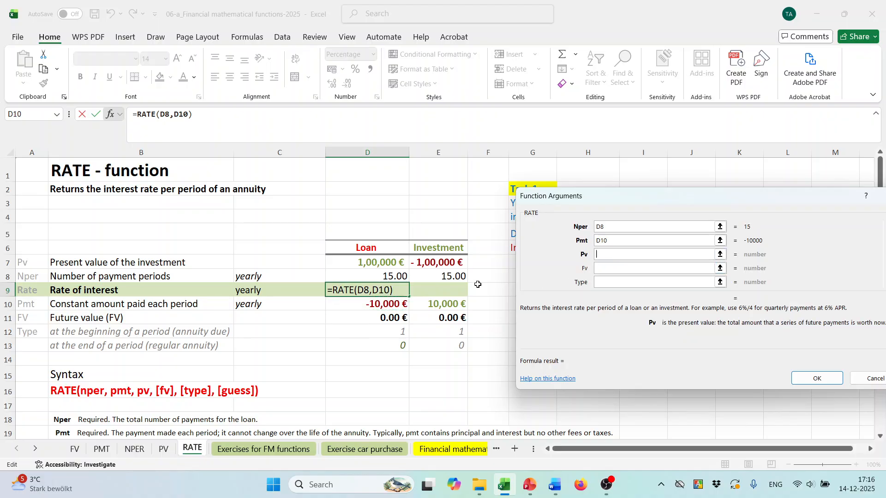
left_click(374, 263)
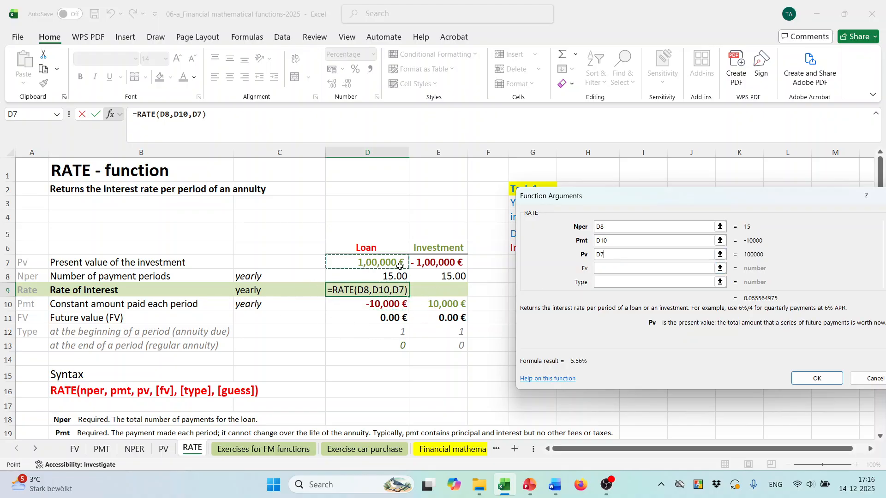
left_click(612, 267)
left_click(385, 317)
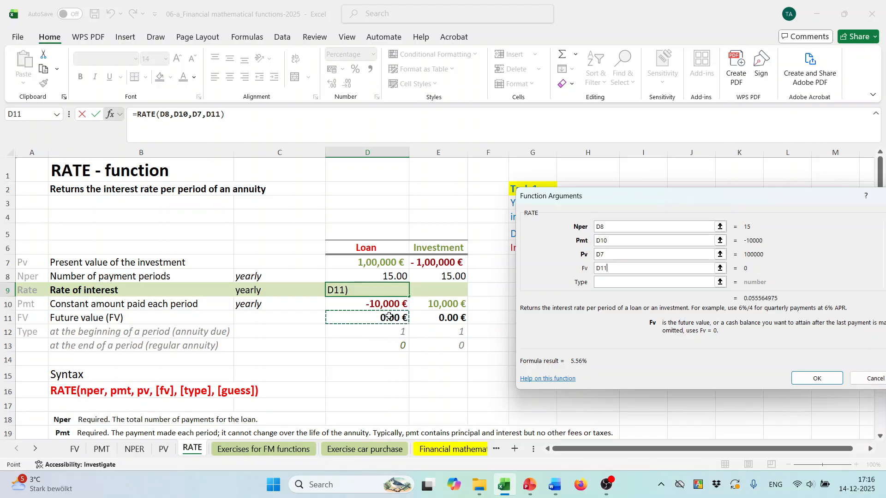
left_click(606, 243)
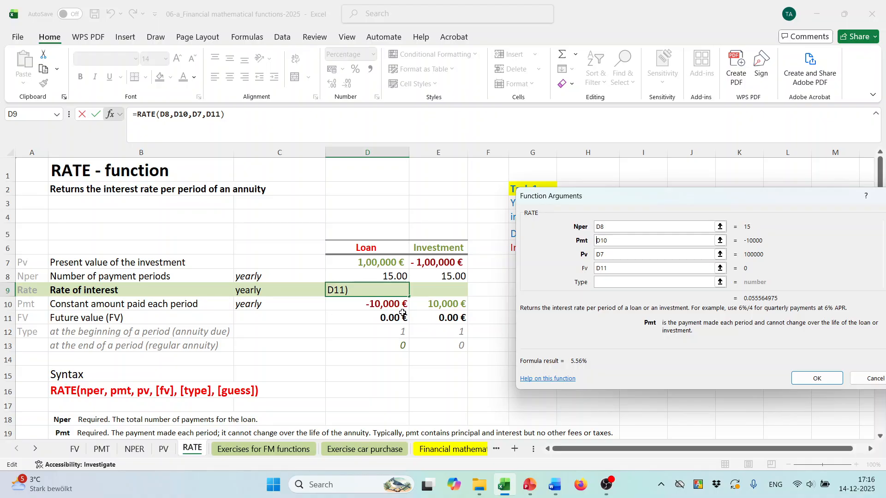
left_click(817, 378)
left_click_drag(409, 296, 457, 296)
Start the Task 1 inputs by entering the label PMT in G8 and the annual deposit of 2000 in H8
left_click_drag(632, 448, 645, 448)
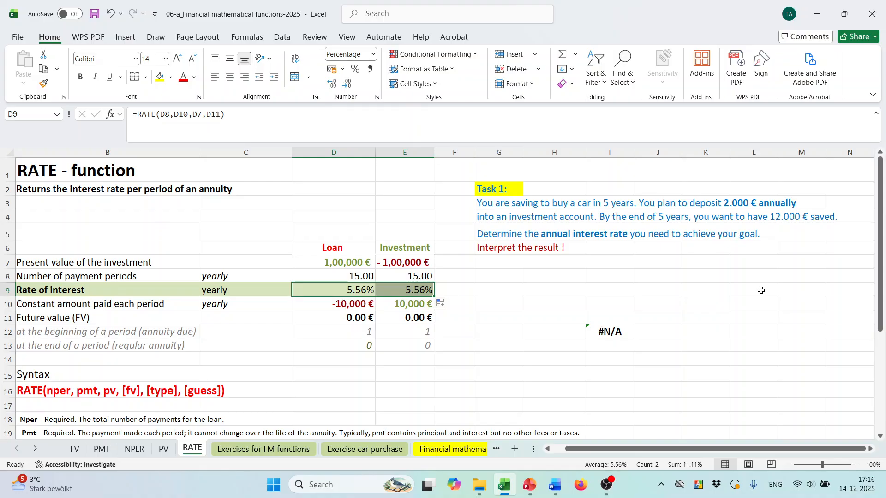
left_click(487, 204)
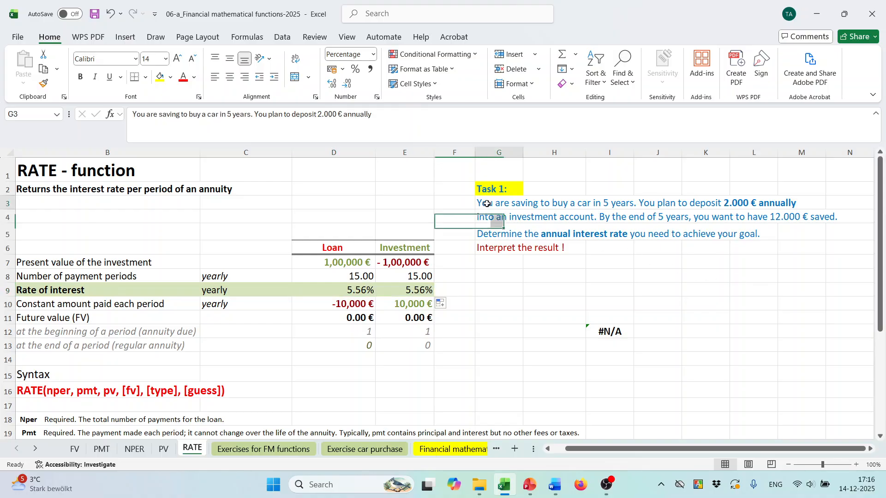
left_click(525, 307)
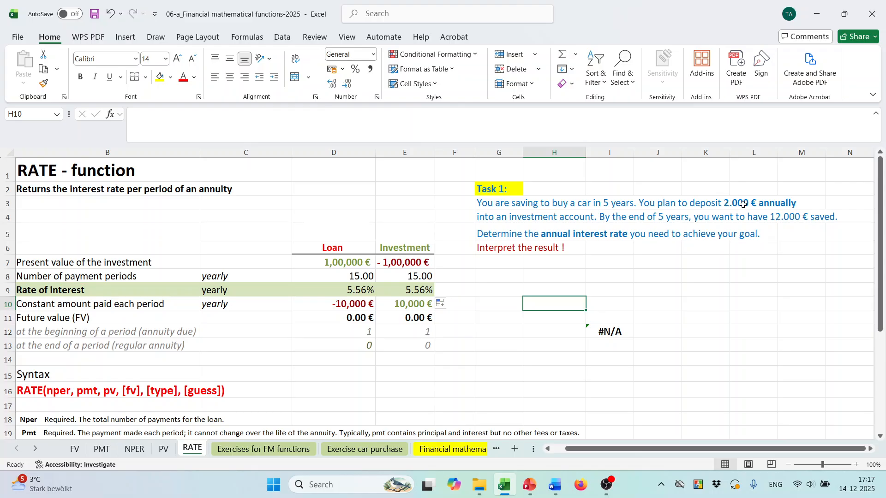
left_click(495, 279)
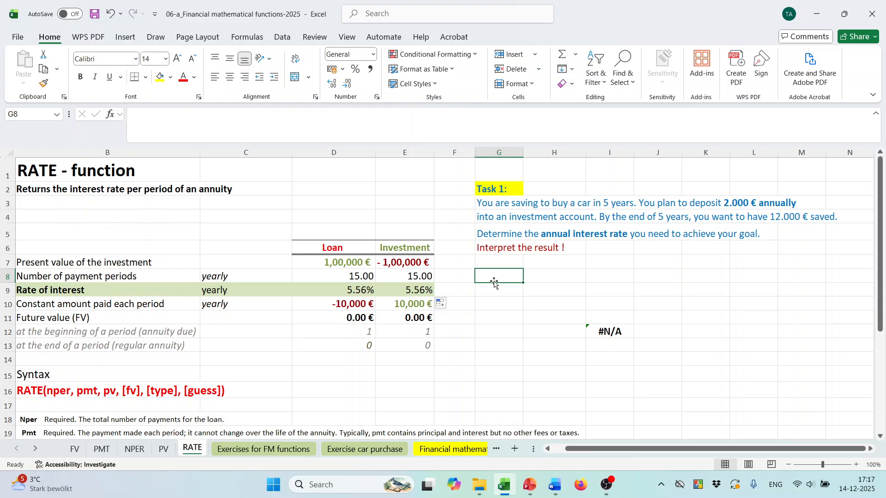
type("PMT")
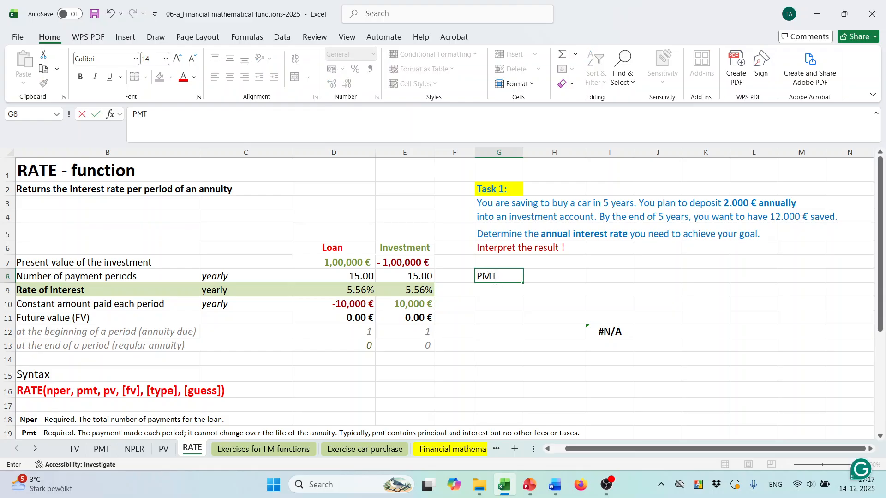
key("Tab")
type("2")
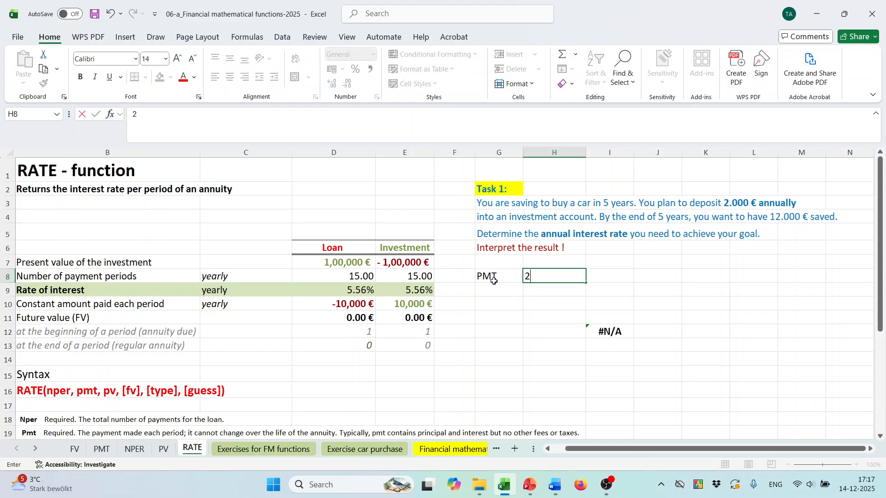
type("000")
key("Return")
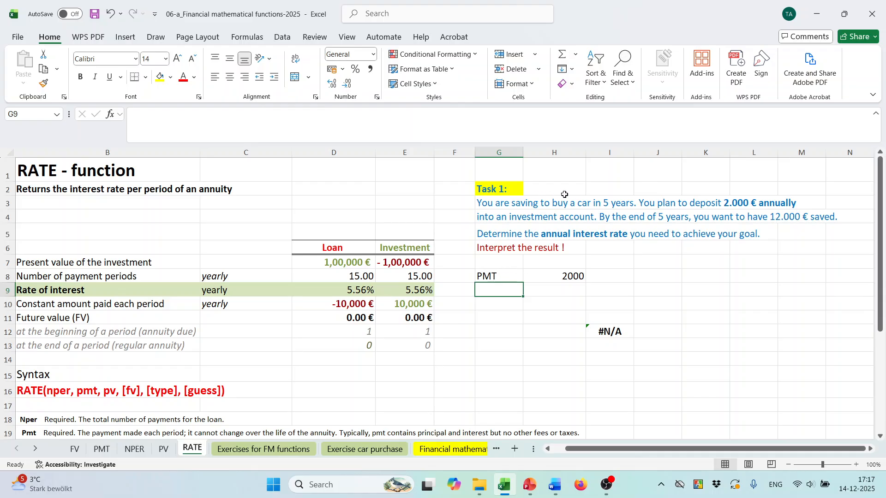
Add Nper with 5 in row 9 and FV with 12000 in row 10 of the Task 1 inputs
type("Nper")
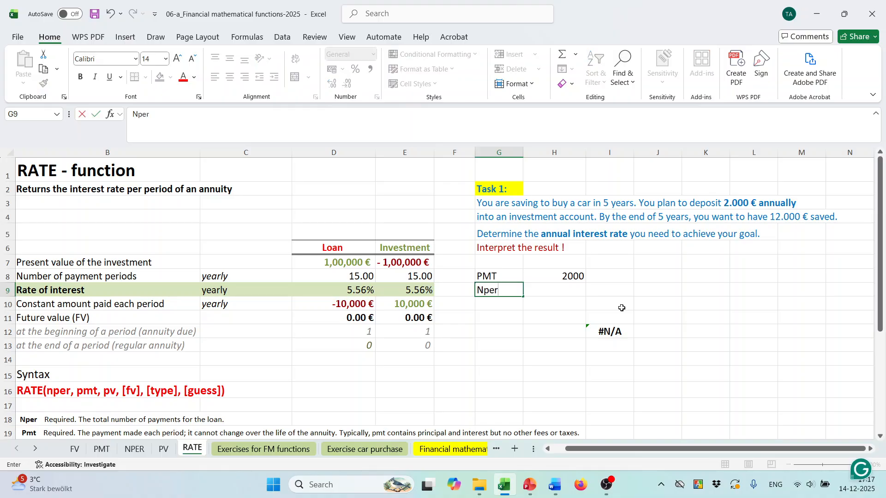
key("Tab")
type("5")
key("Return")
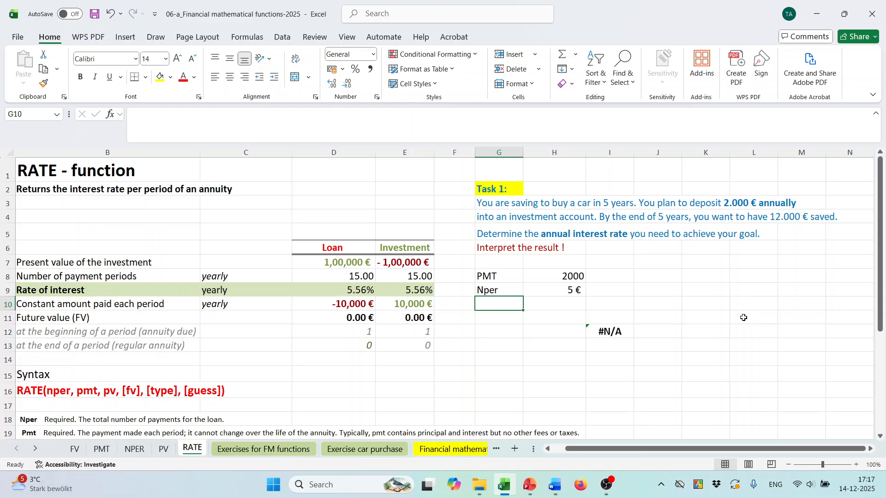
type("FV")
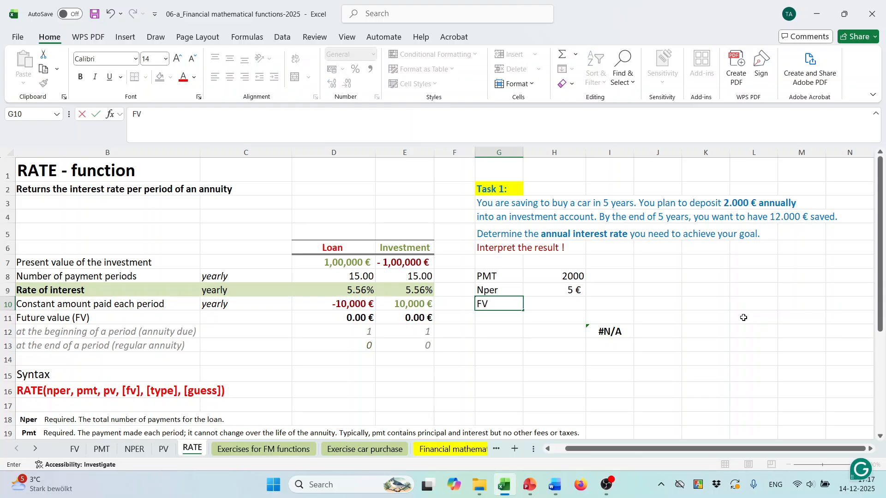
key("Tab")
type("12000")
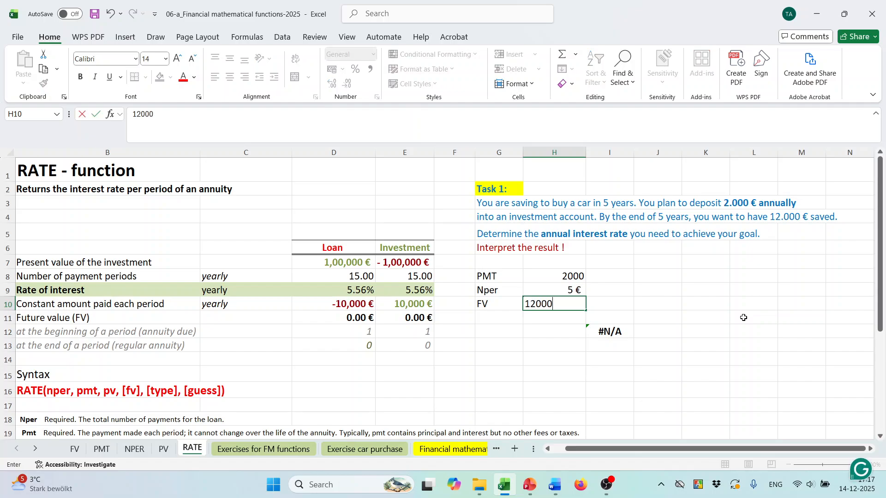
key("Return")
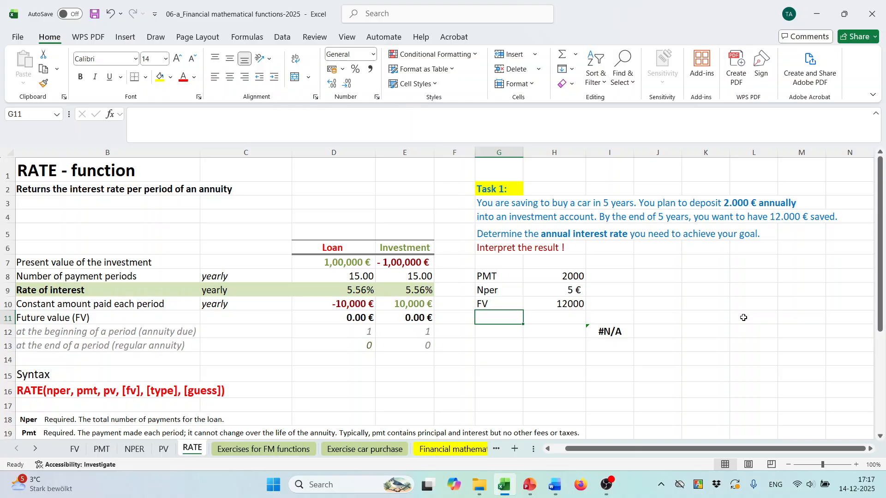
Label G11 as Rate and add PV with the value 0 in row 7 of the Task 1 inputs
type("Rate")
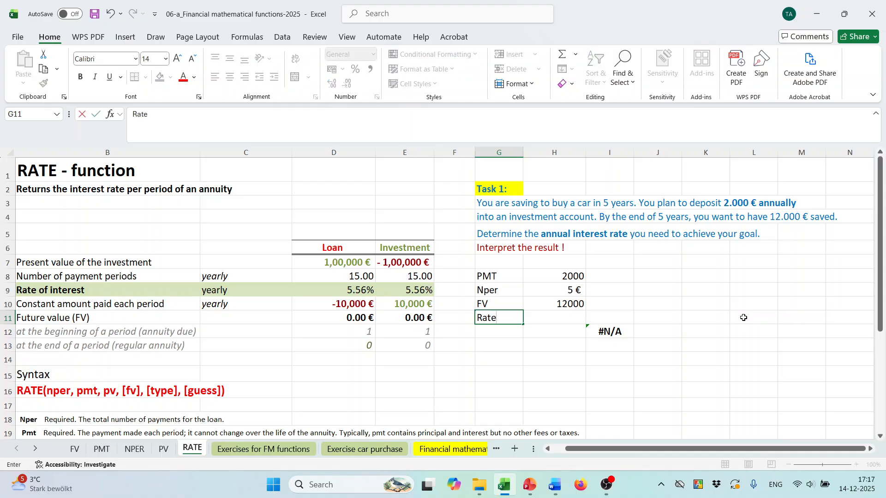
key("Tab")
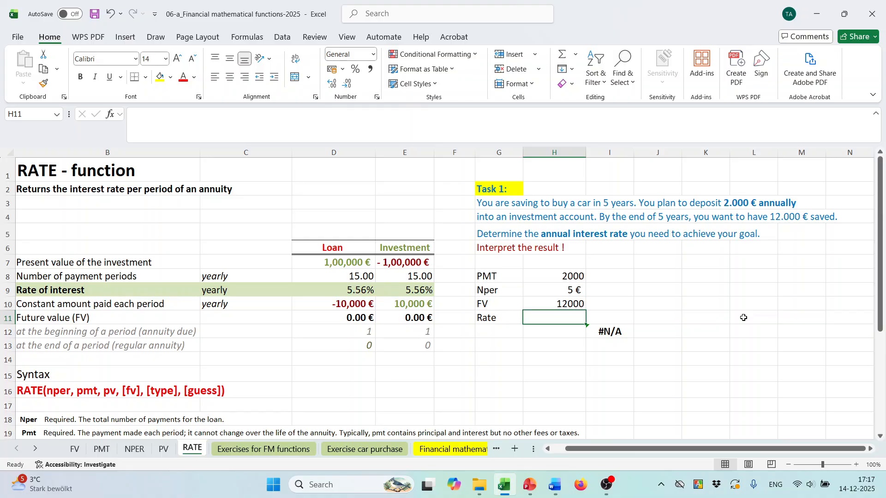
left_click(499, 262)
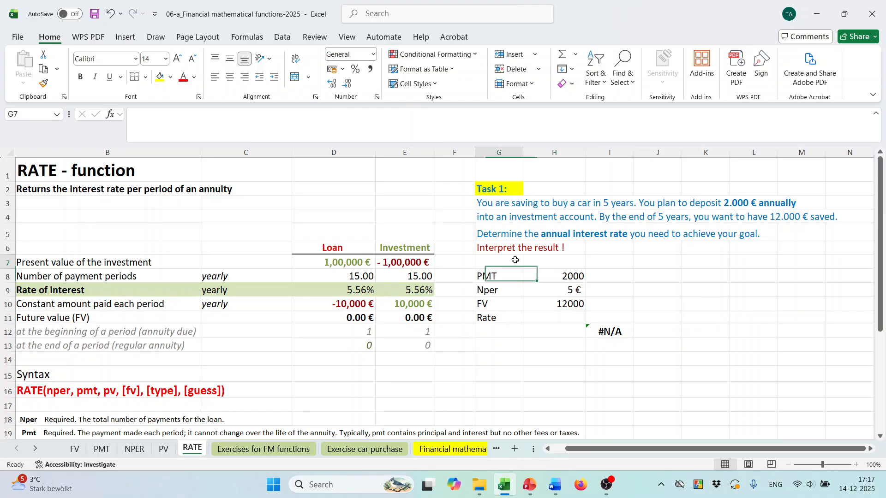
type("PV")
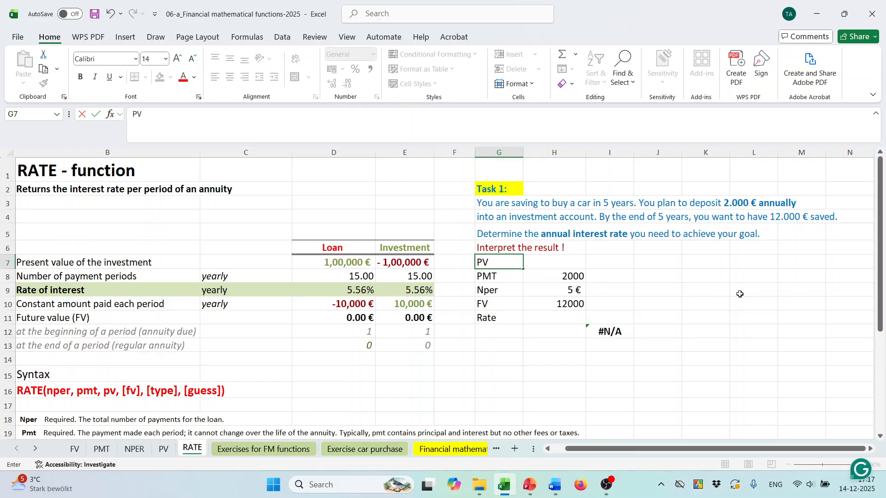
key("Tab")
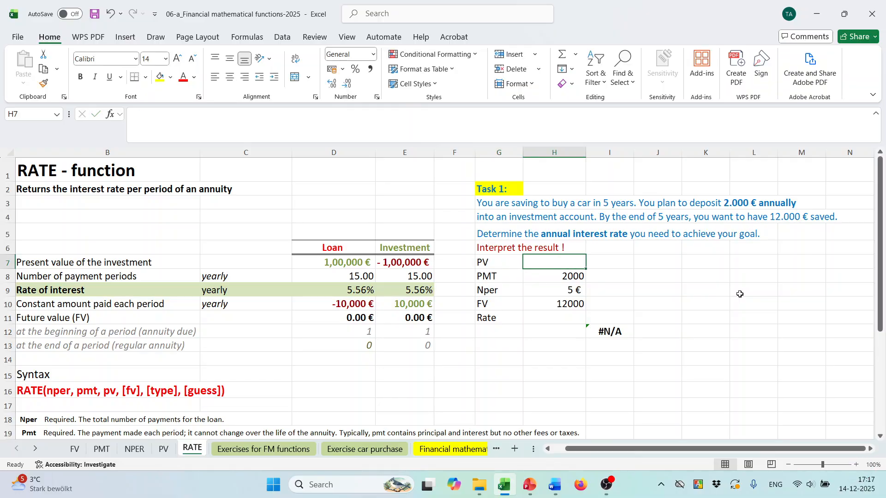
type("0")
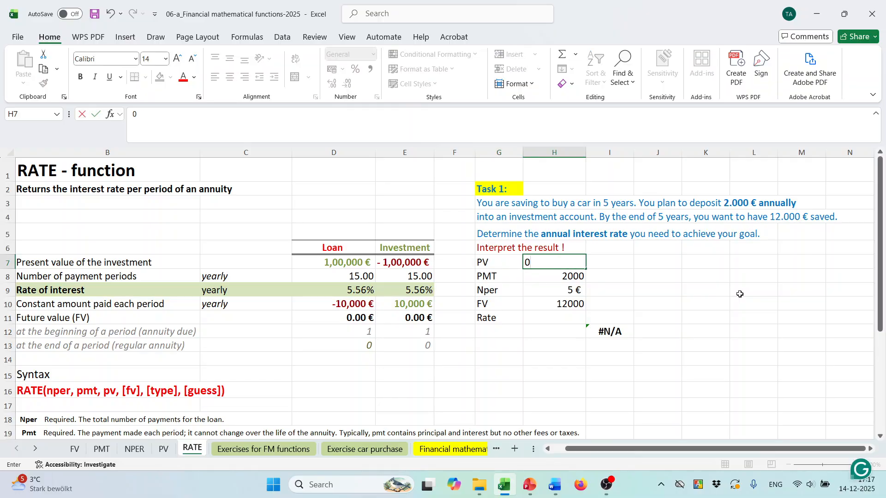
Insert the RATE function in H11 for Task 1, keeping its arguments dialog clear of the input values
left_click(554, 318)
left_click(110, 114)
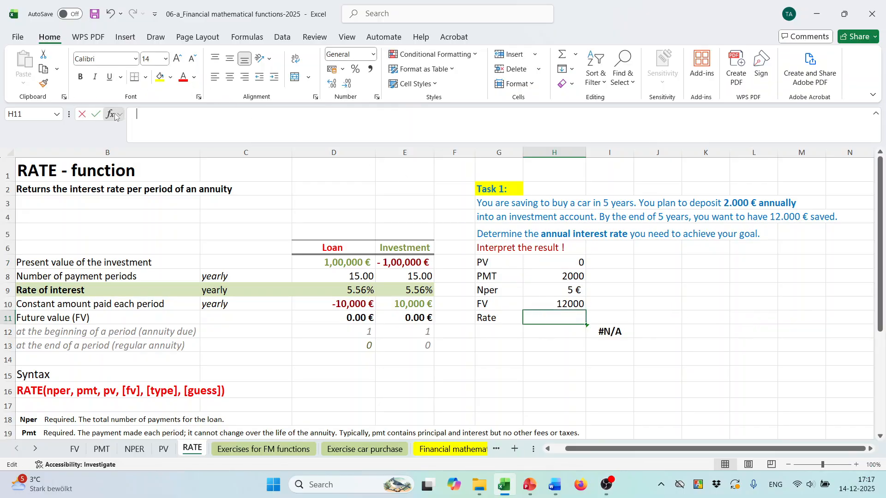
left_click_drag(628, 192, 176, 159)
left_click(330, 360)
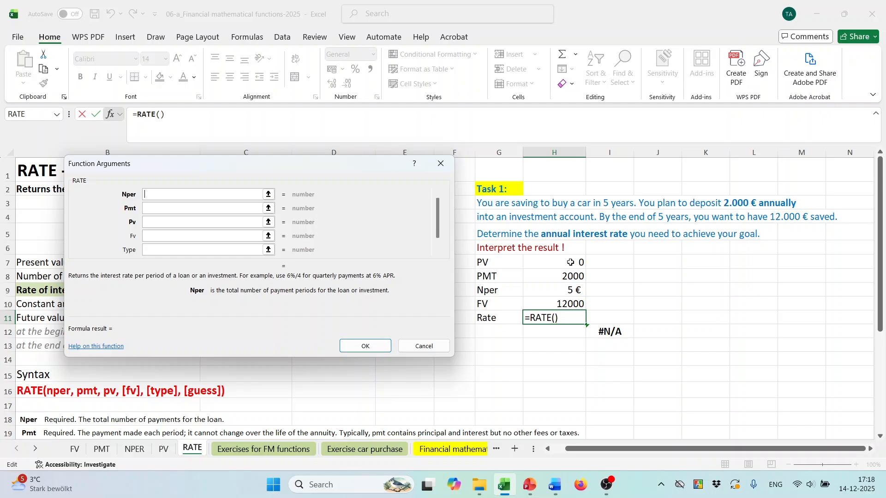
Set the RATE function's Nper argument to H9 and its Pmt argument to -H8
left_click(570, 262)
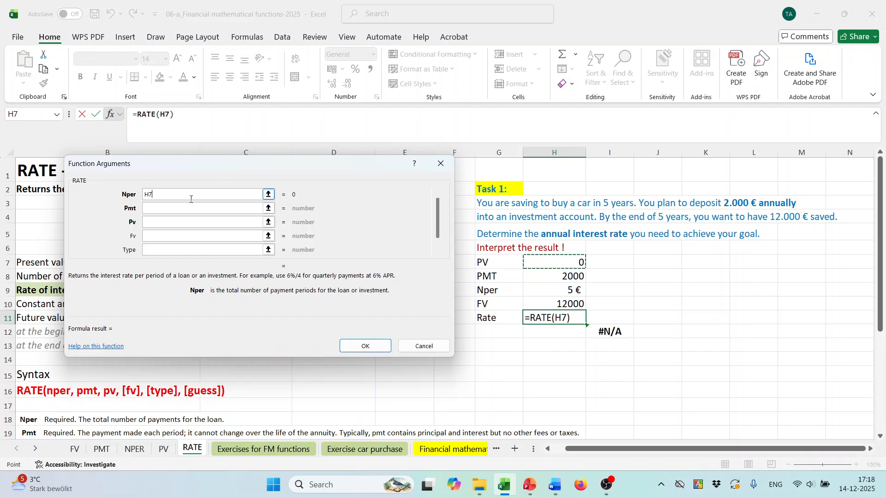
left_click(568, 292)
left_click(159, 208)
left_click(564, 278)
left_click(146, 210)
left_click(213, 237)
type("-H8")
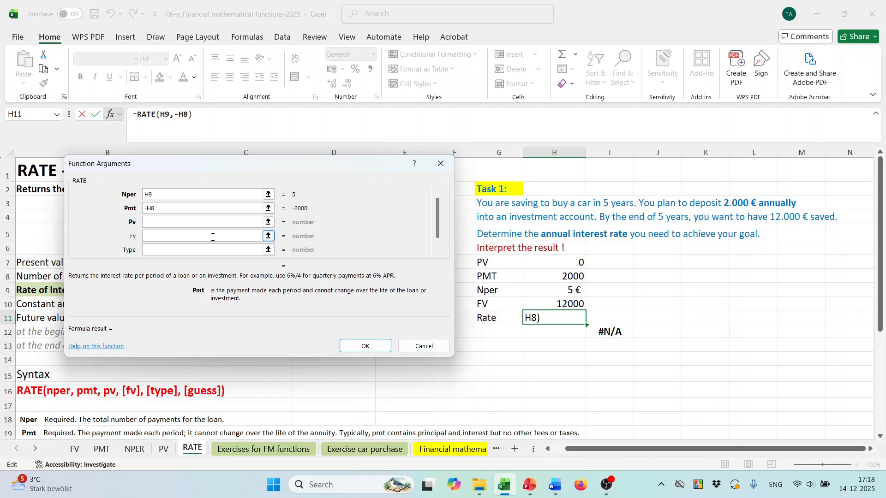
Complete the RATE formula in H11 with Pv H7 and Fv H10
left_click(210, 226)
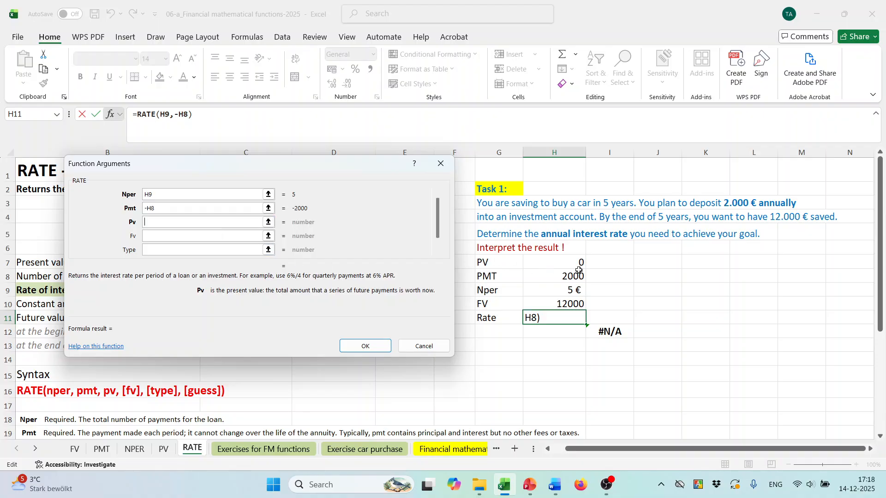
left_click(558, 263)
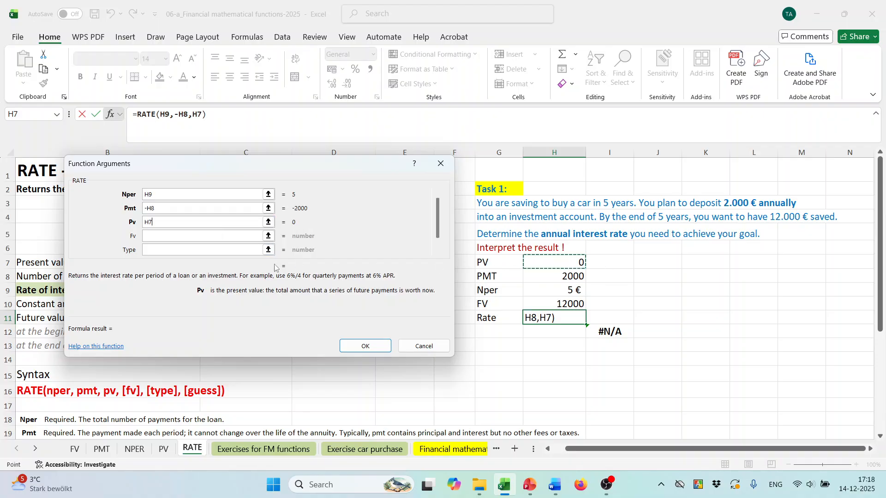
left_click(154, 237)
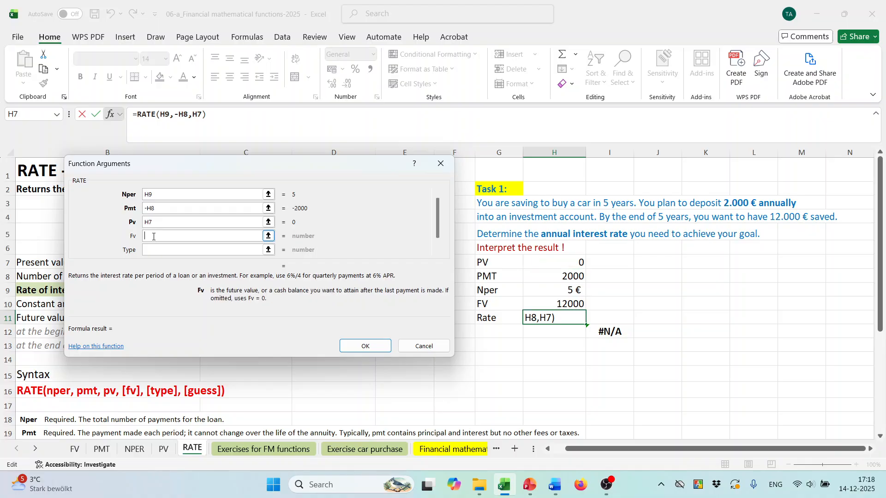
left_click(567, 306)
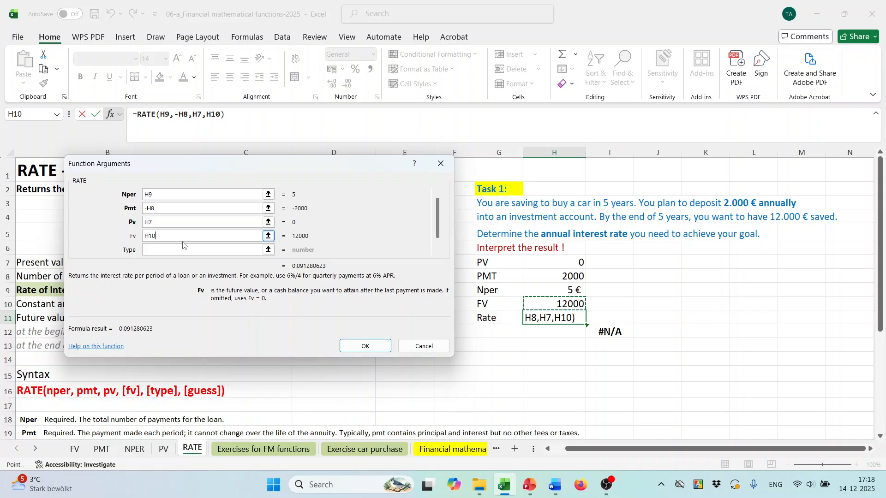
left_click(365, 347)
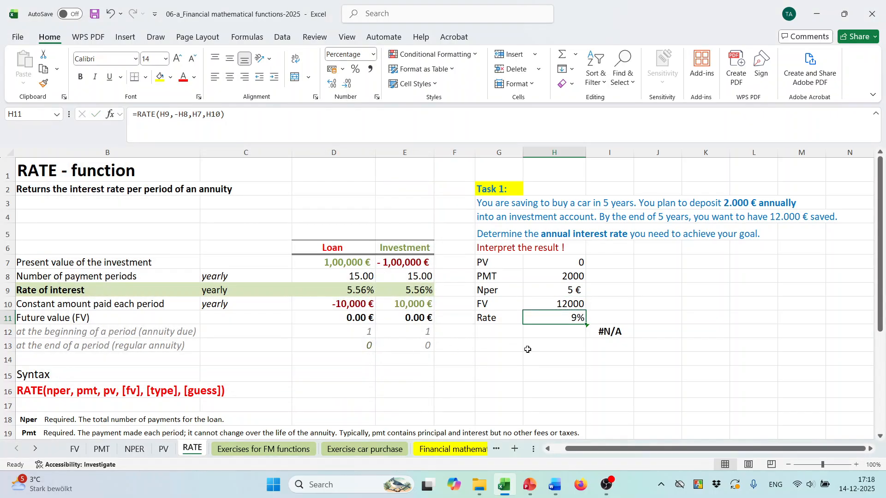
Change the number format of the Nper value in H9 to General
left_click(572, 292)
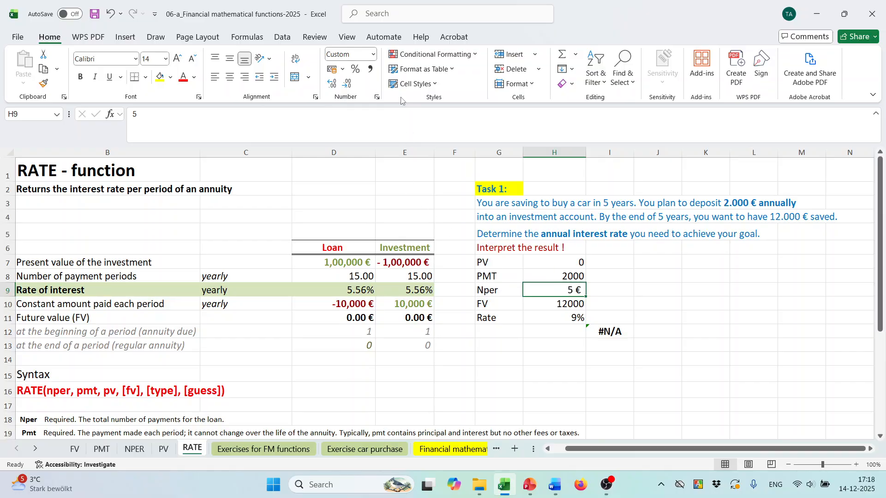
left_click(374, 55)
left_click(374, 74)
left_click(757, 317)
Review the Task 1 rate against its deposit and target amount, and look through the exercise sheets before returning to RATE
left_click(548, 322)
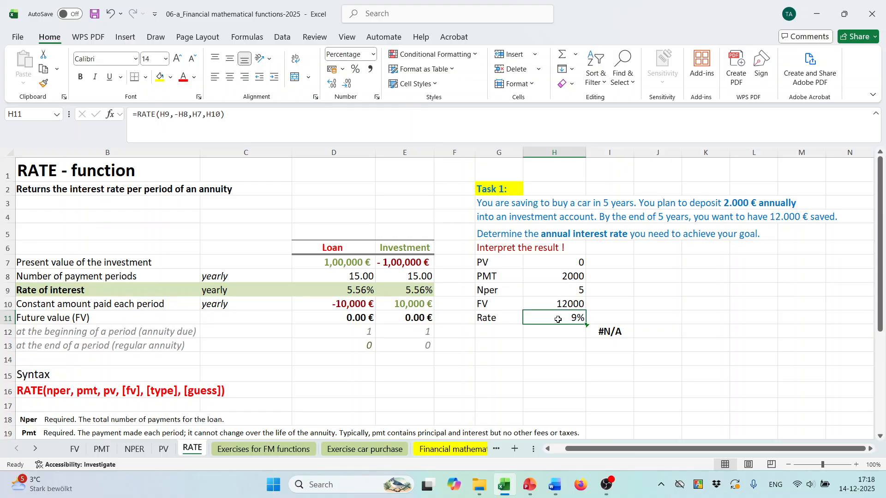
left_click(573, 277)
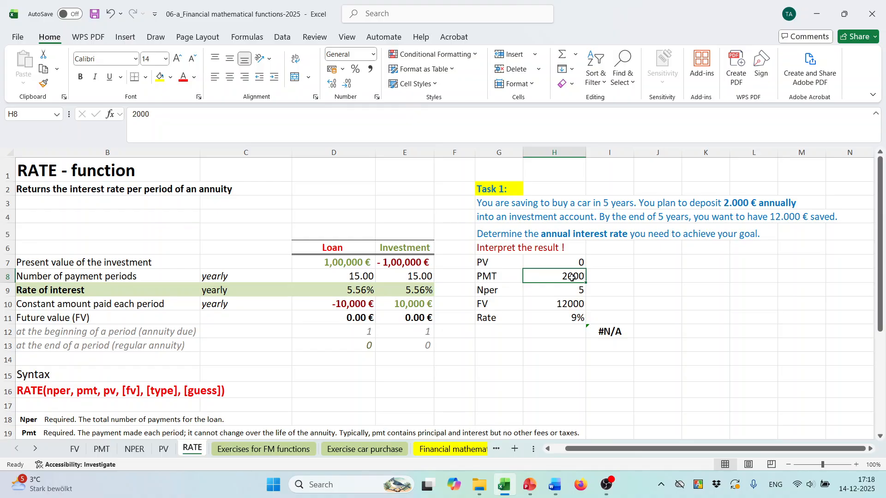
left_click(547, 307)
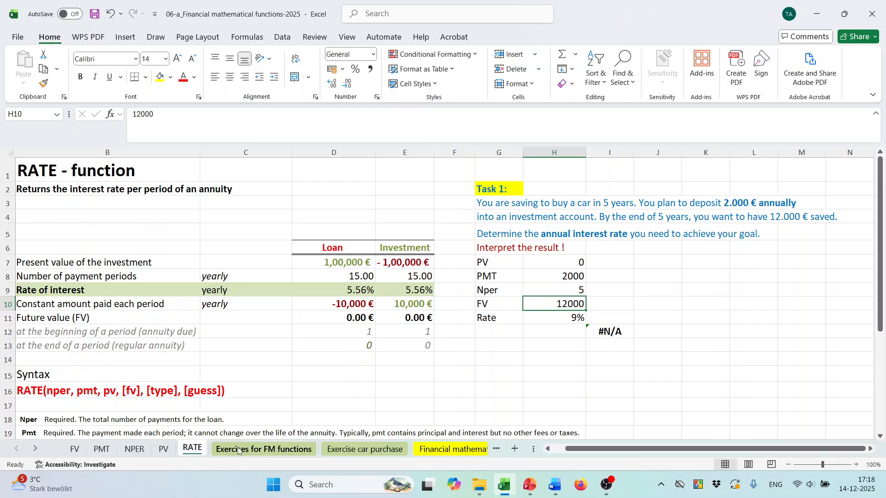
left_click_drag(581, 450, 569, 450)
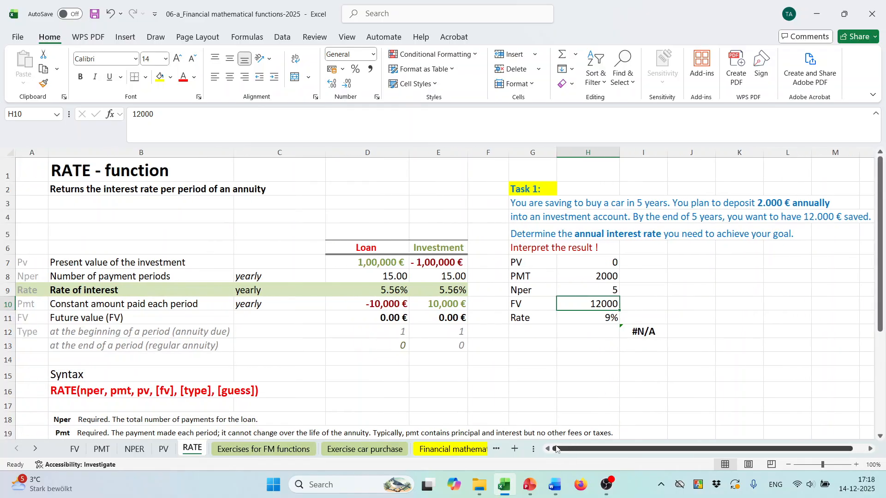
left_click(272, 450)
left_click(349, 454)
left_click(263, 450)
left_click(196, 449)
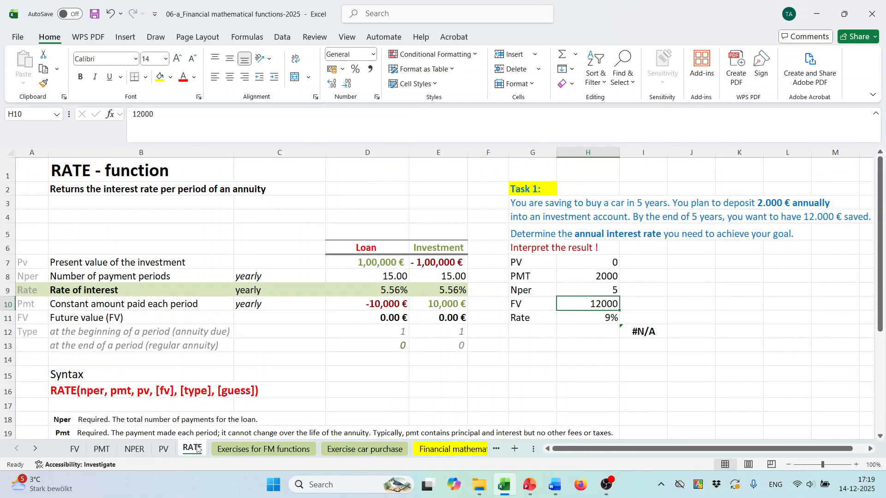